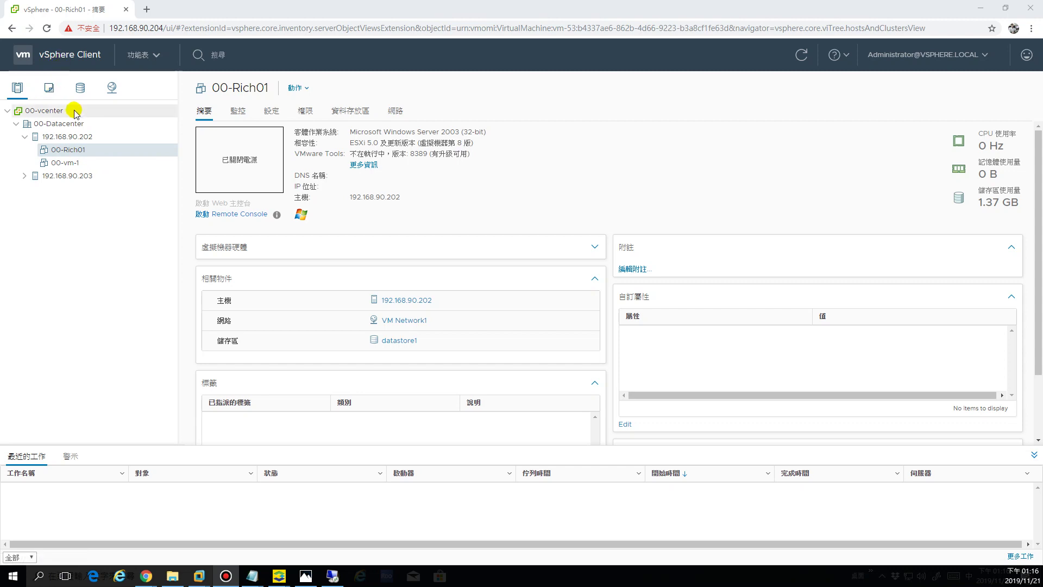
Set up a storage-only migration (僅變更儲存區) of the virtual machine 00-Rich01 with 00-lun01 as the destination datastore.
right_click(57, 151)
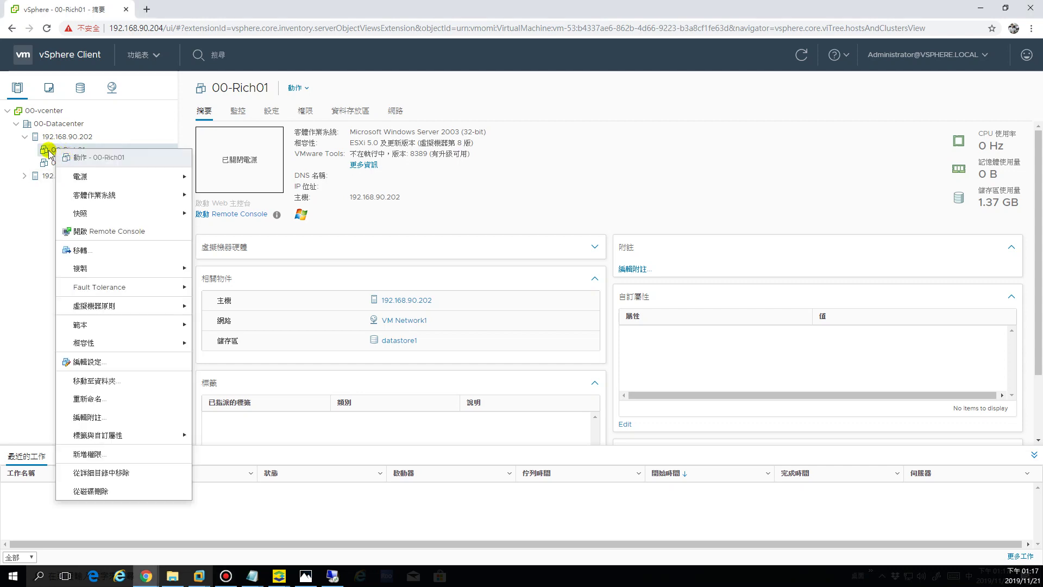
left_click(50, 152)
right_click(66, 153)
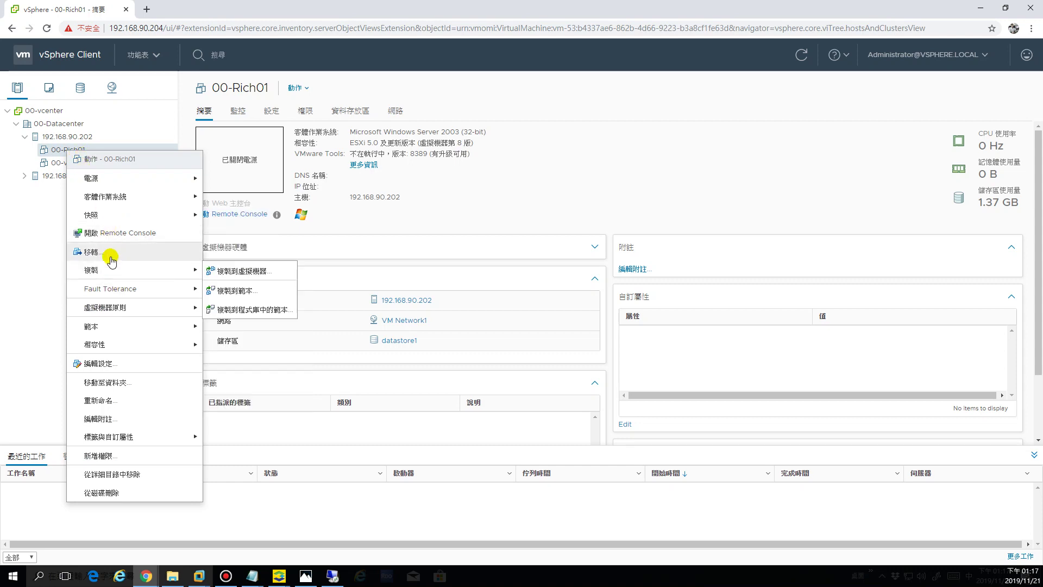
mouse_move(109, 274)
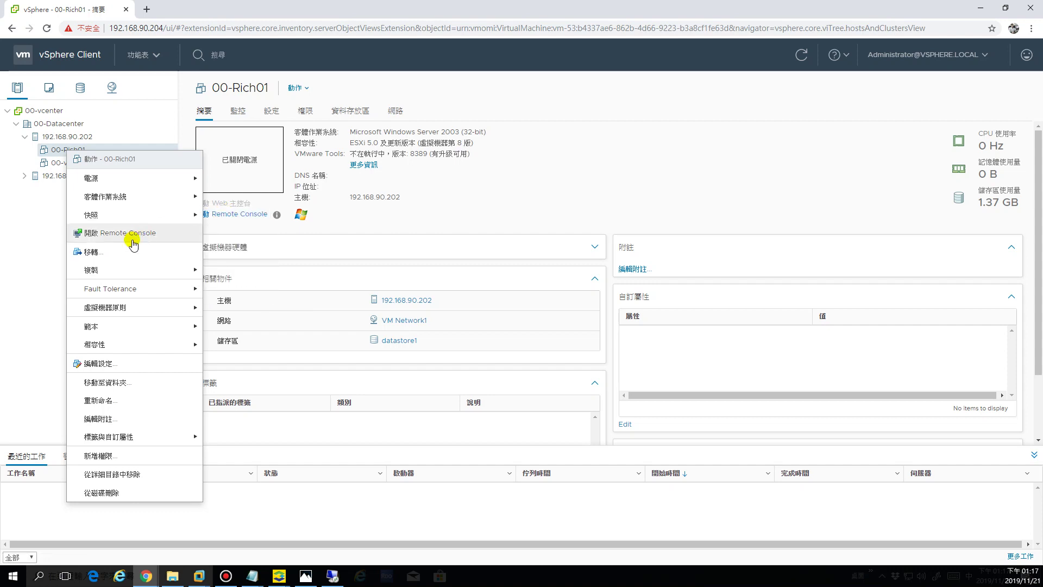
mouse_move(140, 270)
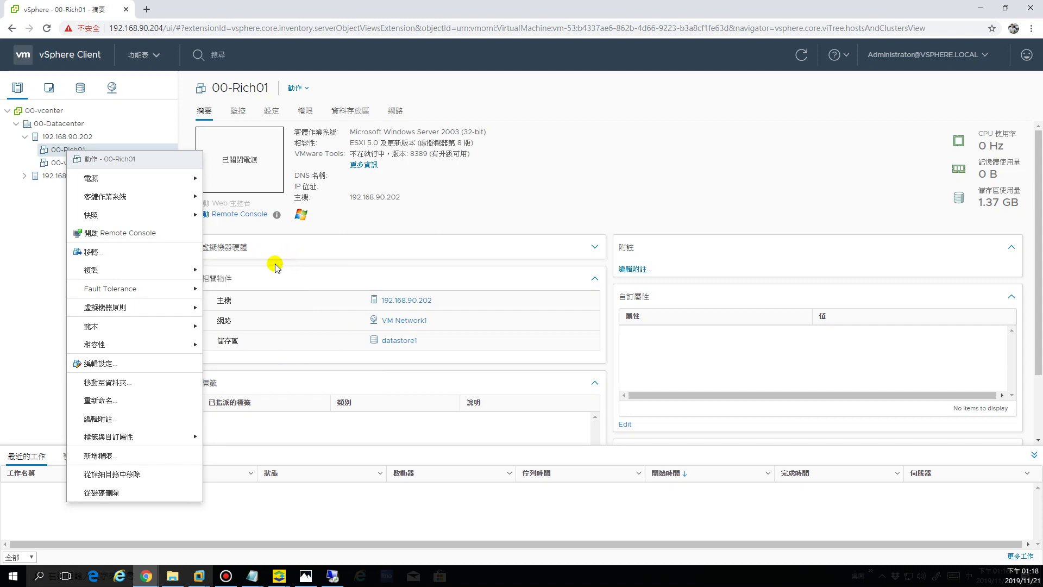
mouse_move(175, 268)
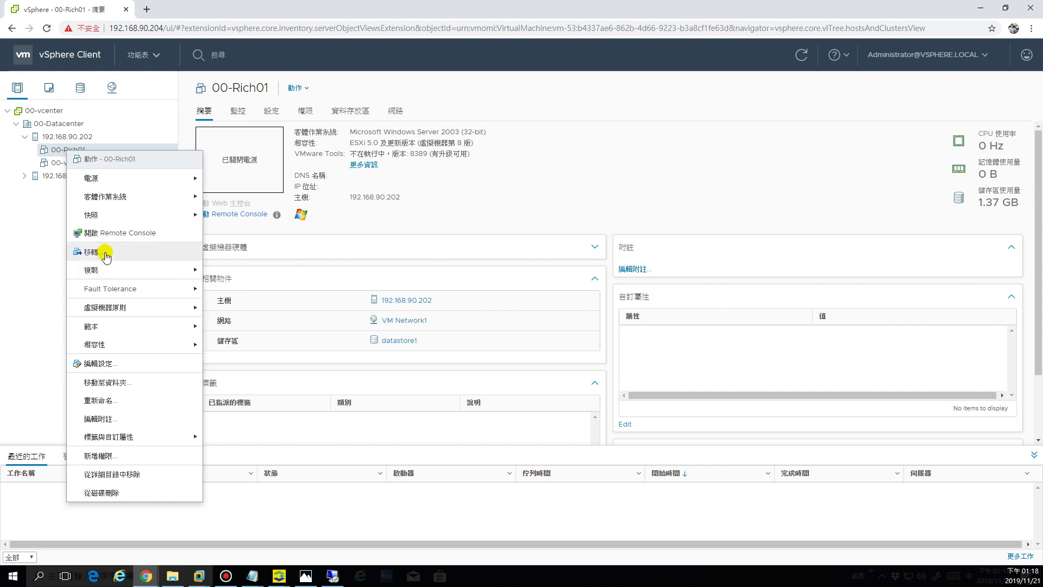
left_click(105, 255)
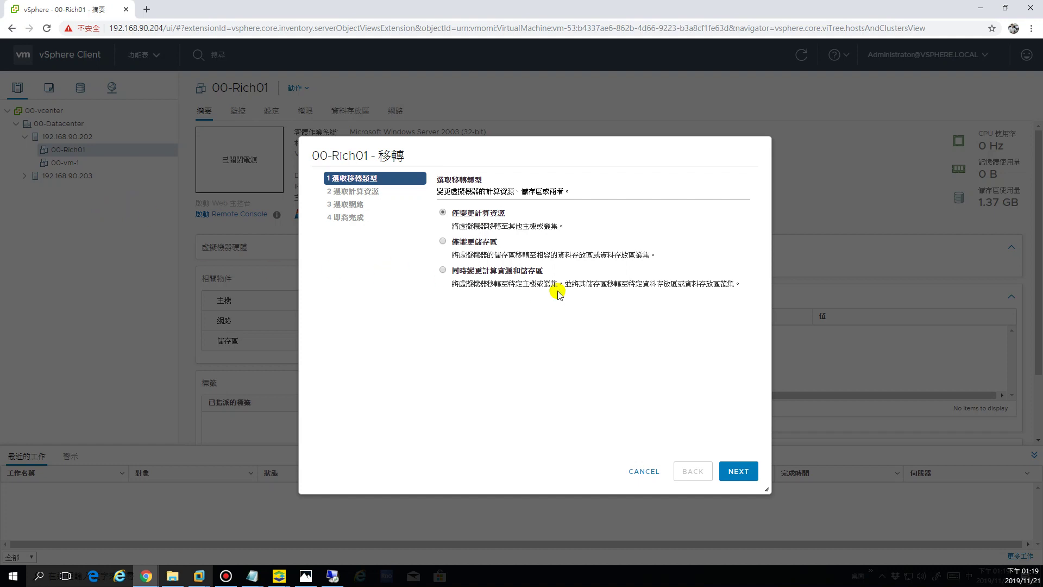
left_click(443, 241)
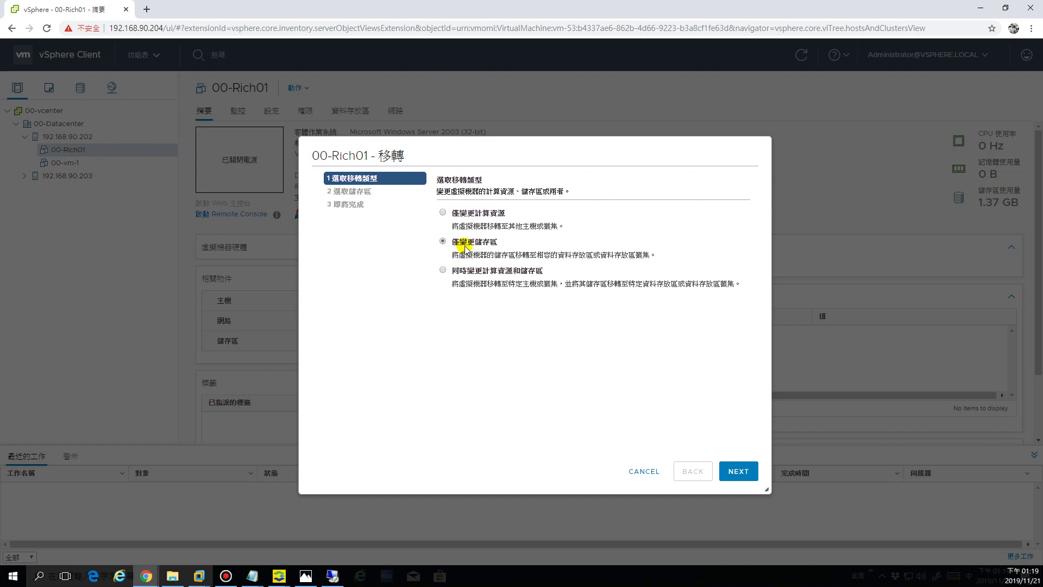
left_click(740, 471)
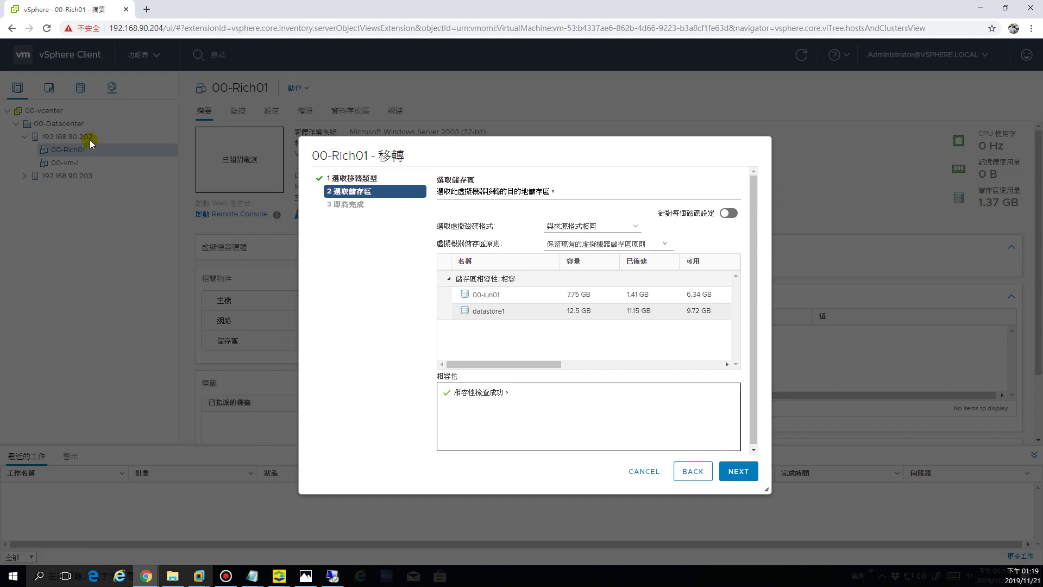
left_click(498, 295)
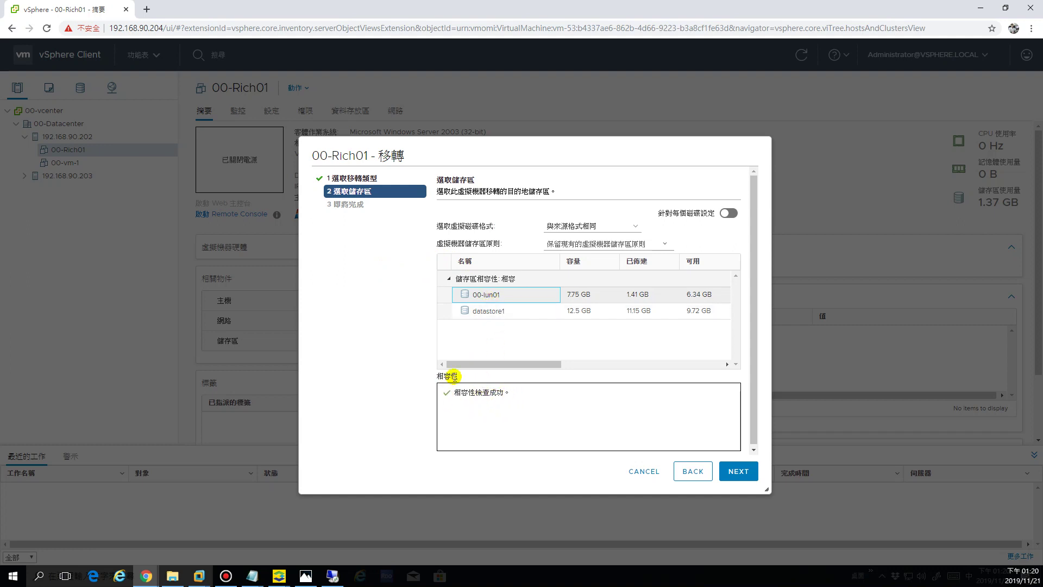
left_click(582, 226)
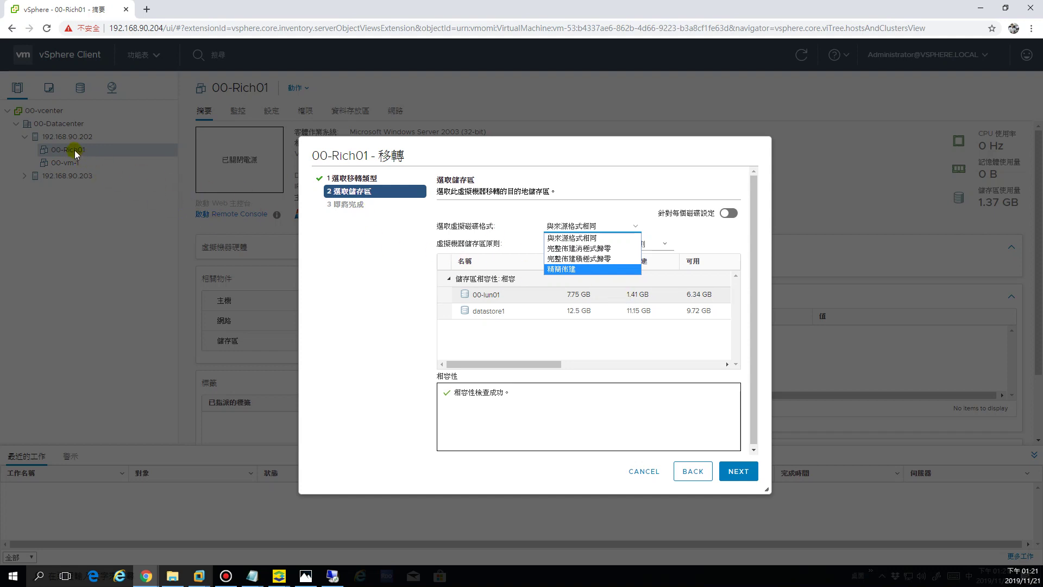
left_click(564, 270)
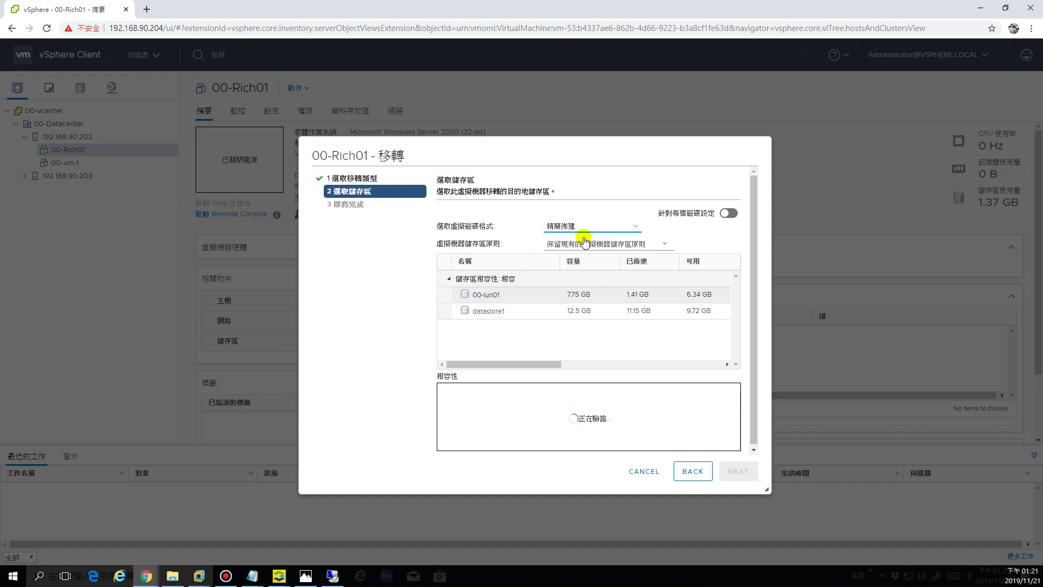
left_click(581, 225)
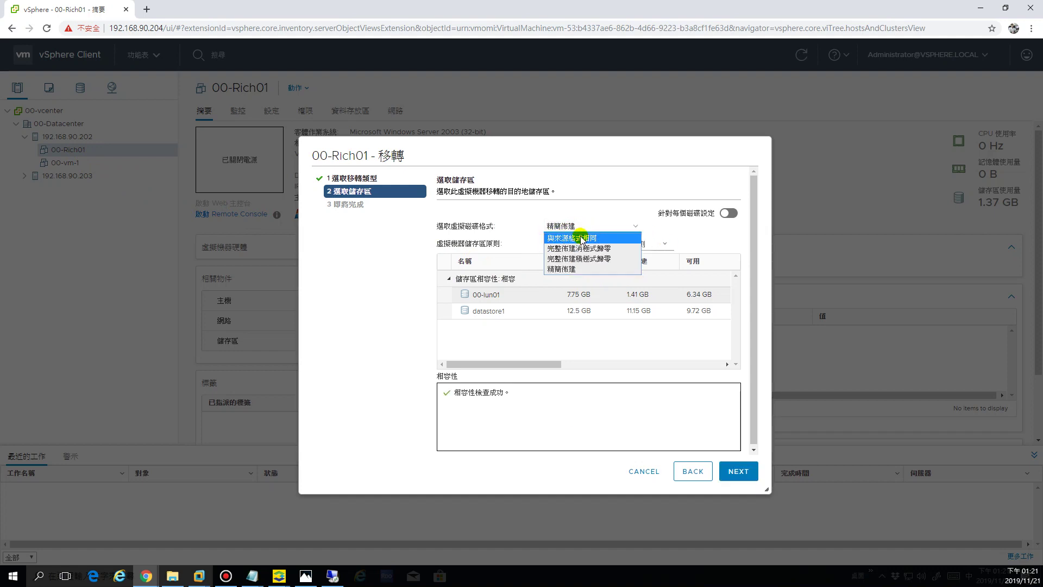
left_click(581, 238)
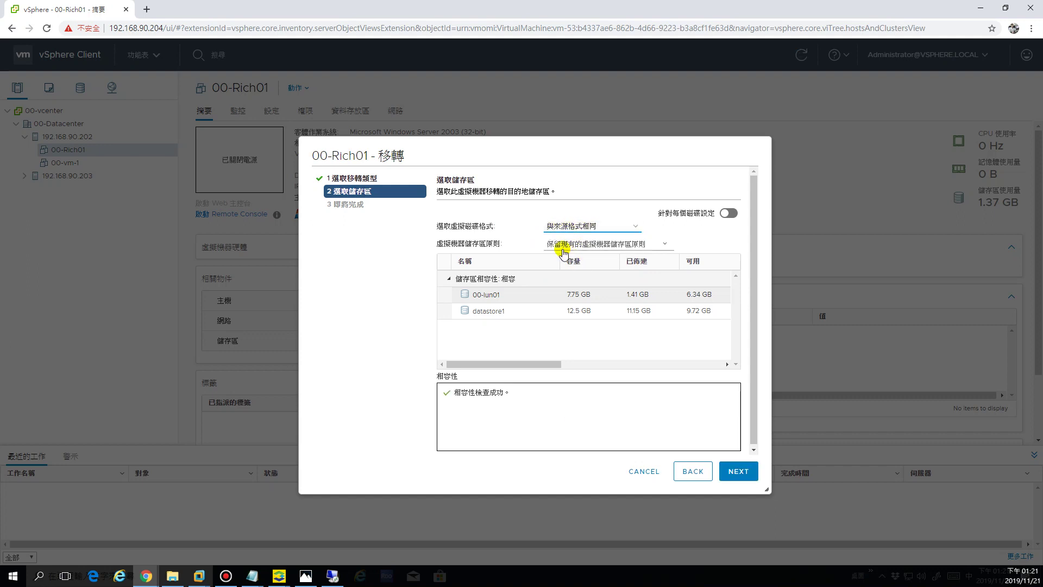
left_click(565, 244)
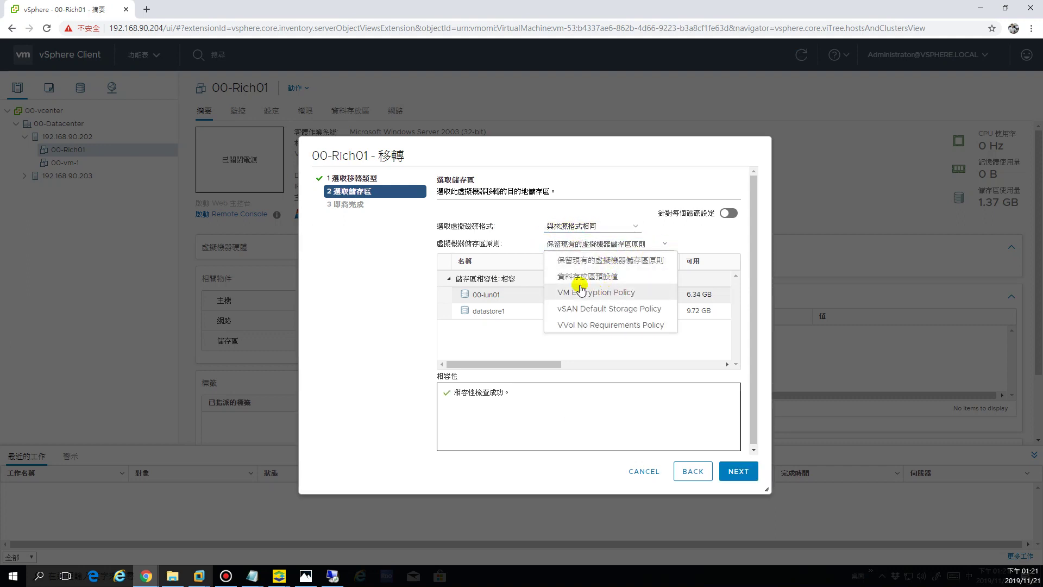
left_click(699, 244)
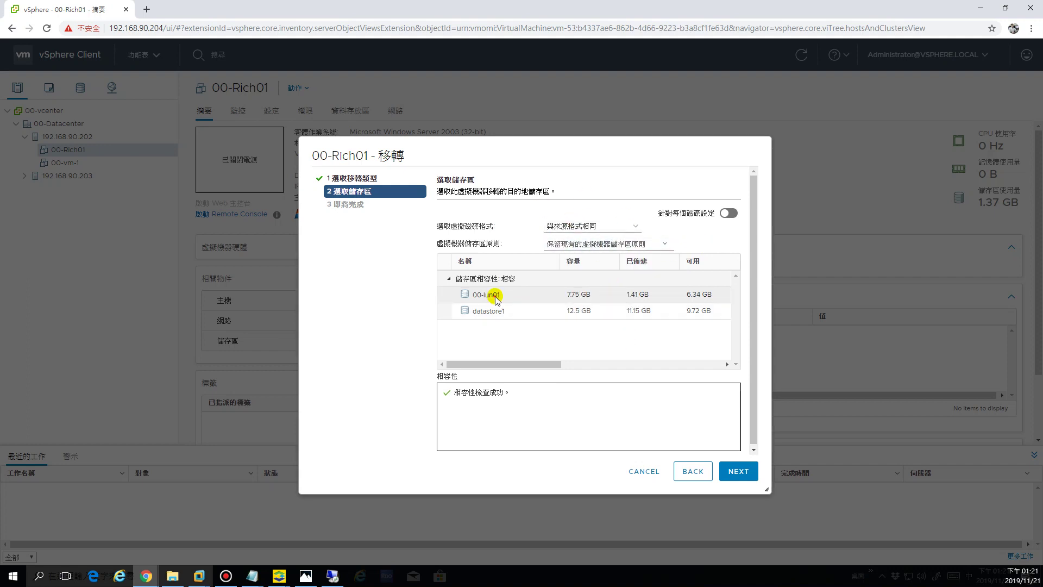
Accept the storage settings with the source disk format and start the migration of 00-Rich01 to 00-lun01.
left_click(734, 473)
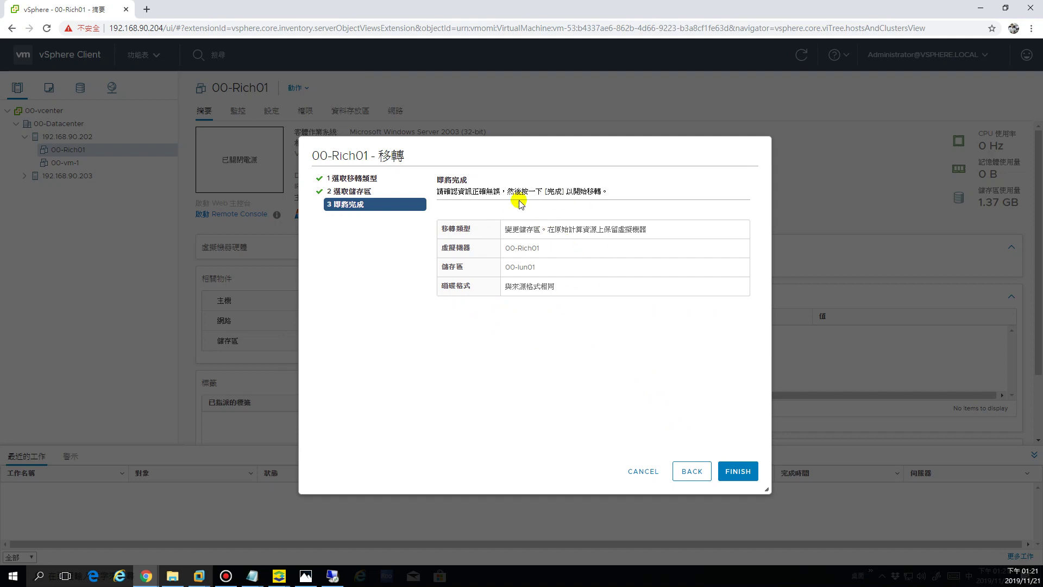
left_click(738, 472)
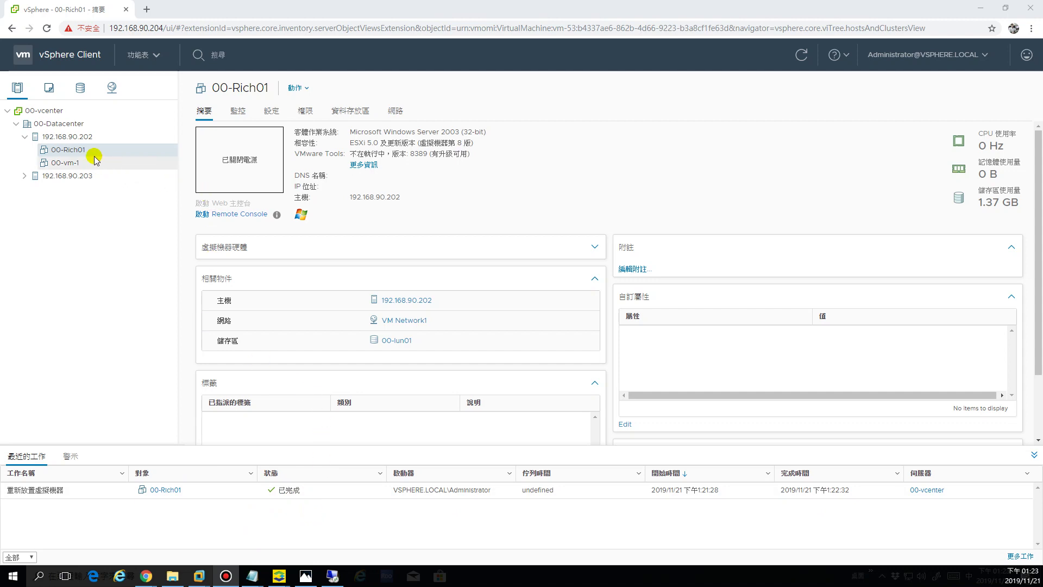
Check which datastores the virtual machines 00-Rich01 and 00-vm-1 use.
left_click(356, 115)
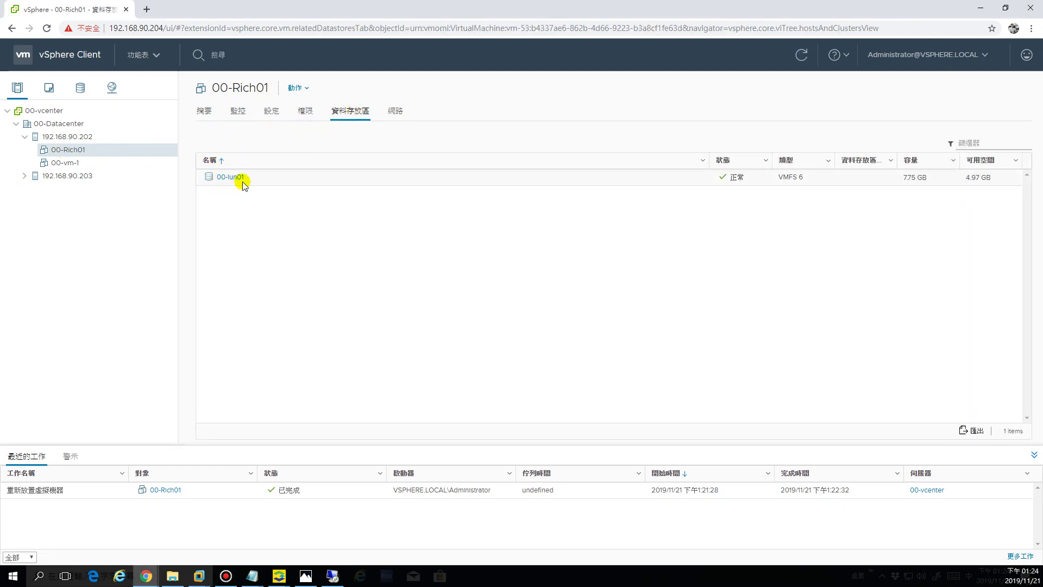
left_click(58, 164)
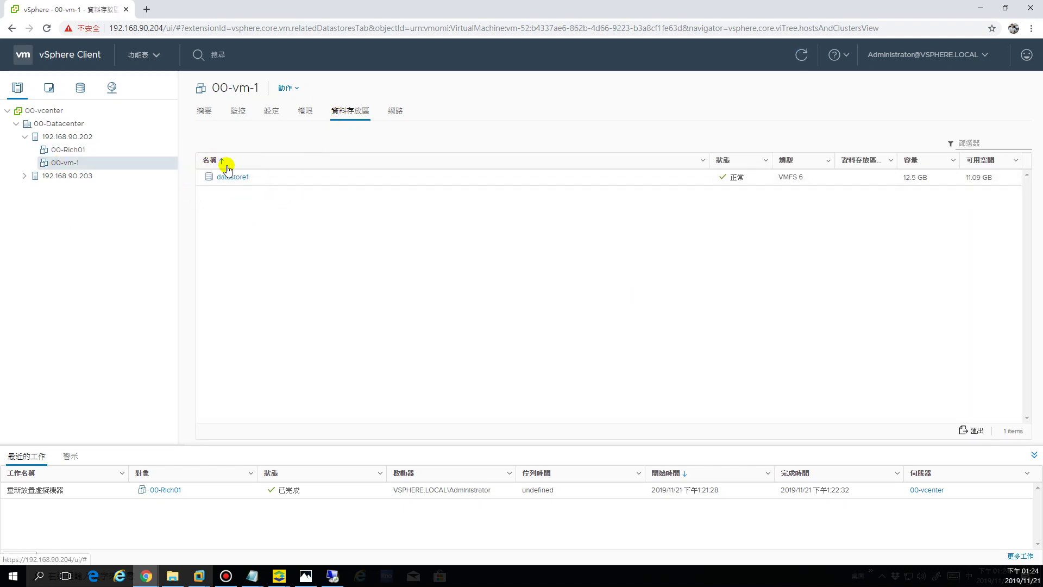
Rename the datastore of 00-Rich01 (1) on host 192.168.90.203 to datastore2.
left_click(23, 176)
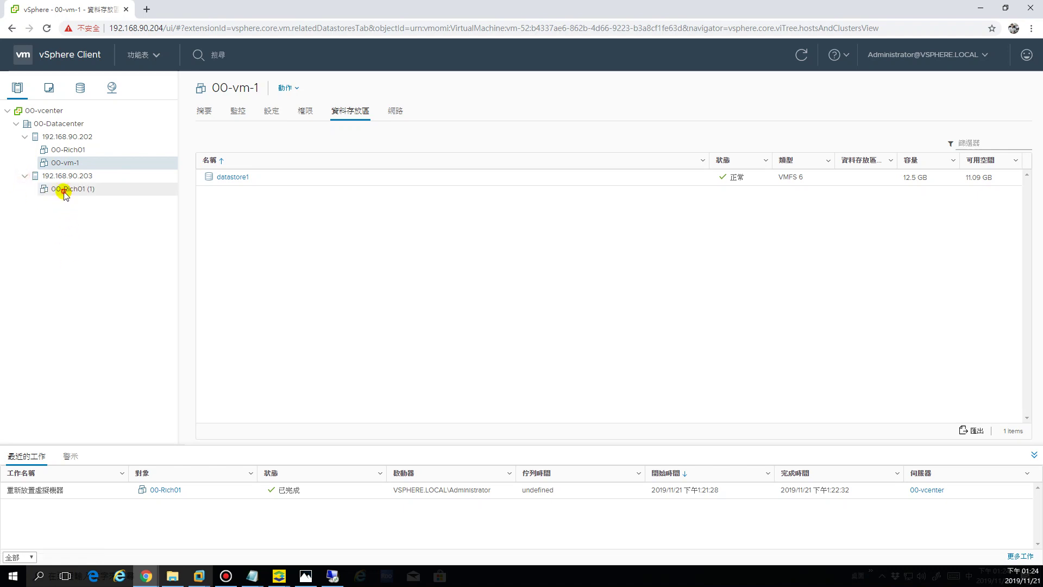
left_click(64, 191)
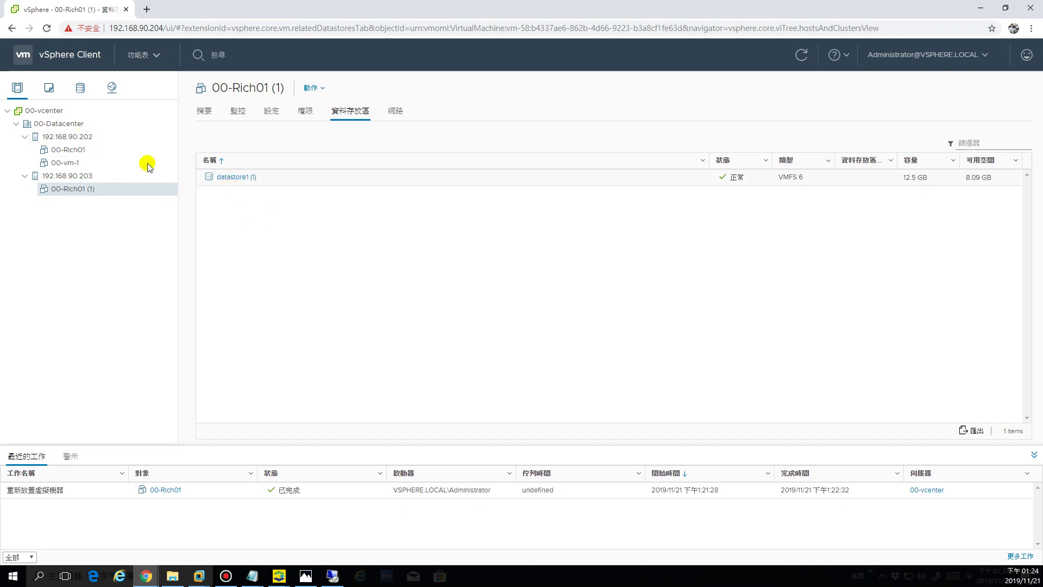
right_click(245, 179)
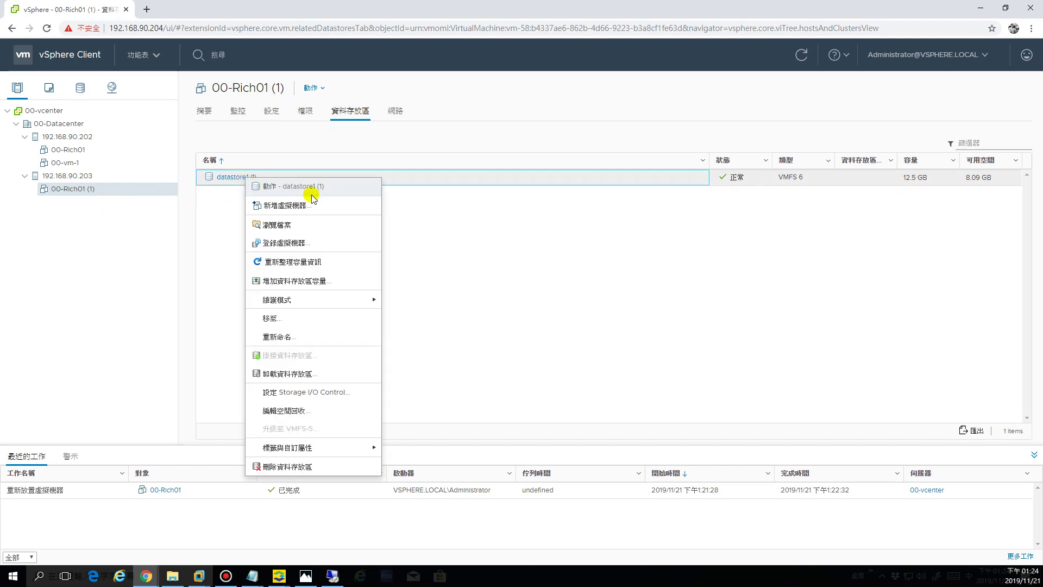
left_click(322, 338)
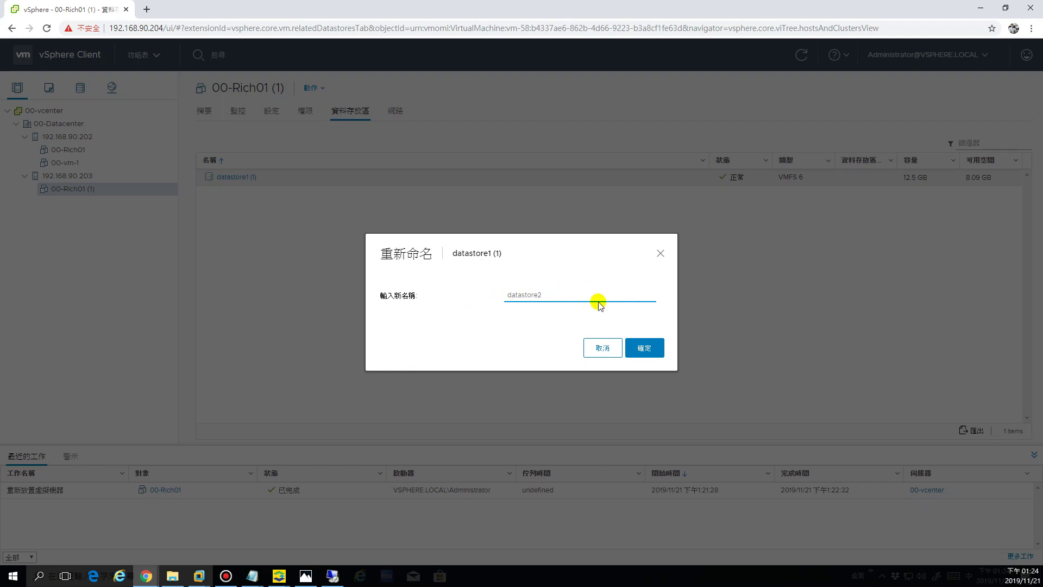
left_click(664, 348)
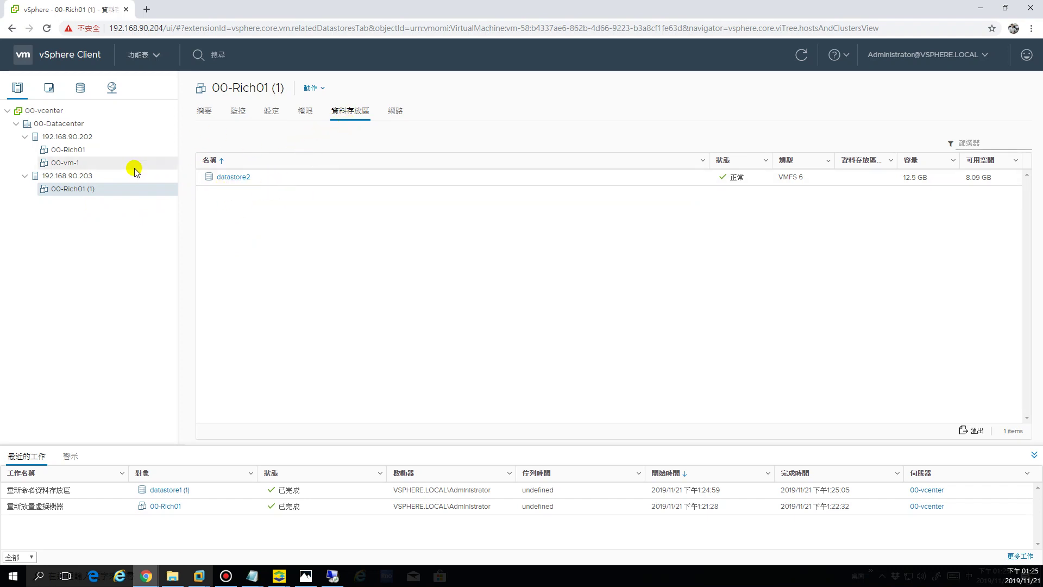
Review the datastores attached to hosts 192.168.90.202 and 192.168.90.203.
left_click(97, 138)
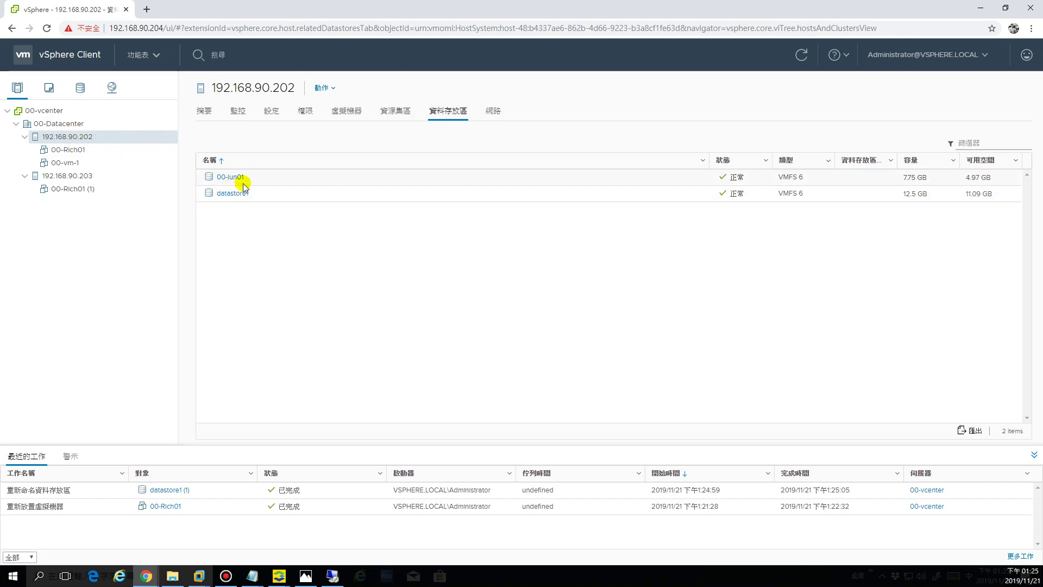
left_click(83, 178)
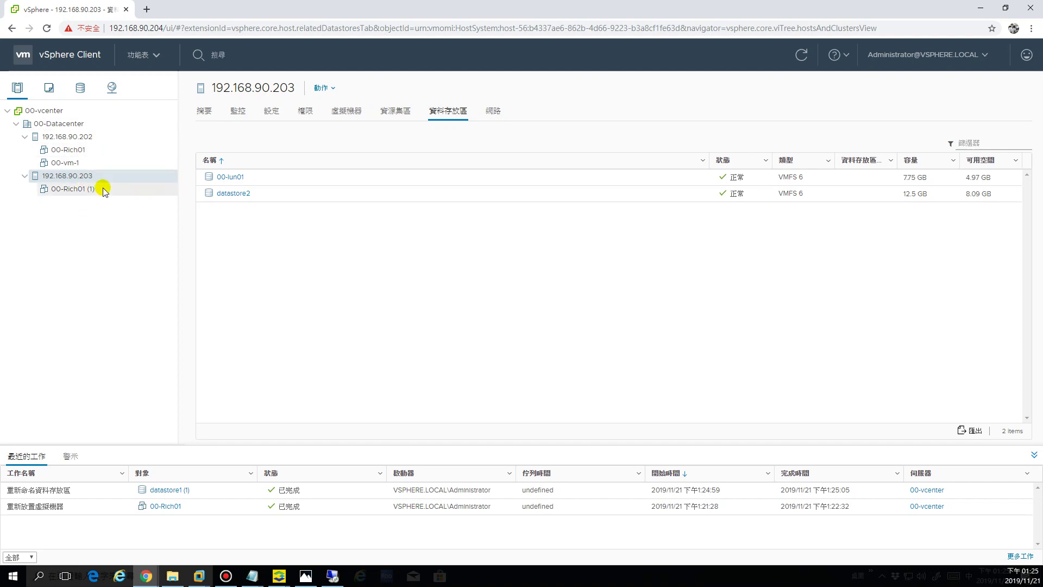
Rename the virtual machine 00-Rich01 (1) on host 192.168.90.203 to 00-Rich02.
right_click(71, 192)
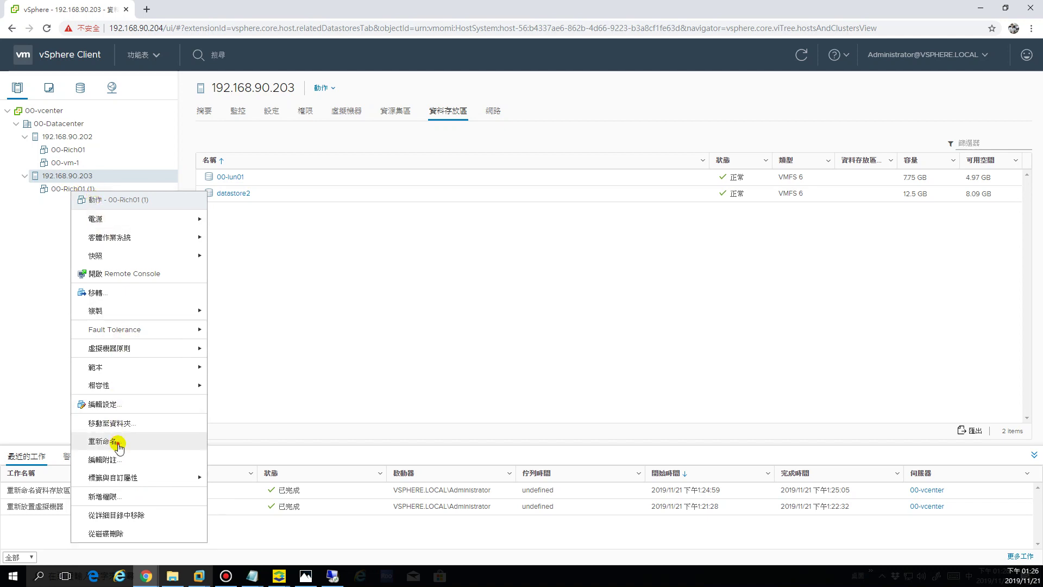
left_click(115, 441)
left_click(565, 296)
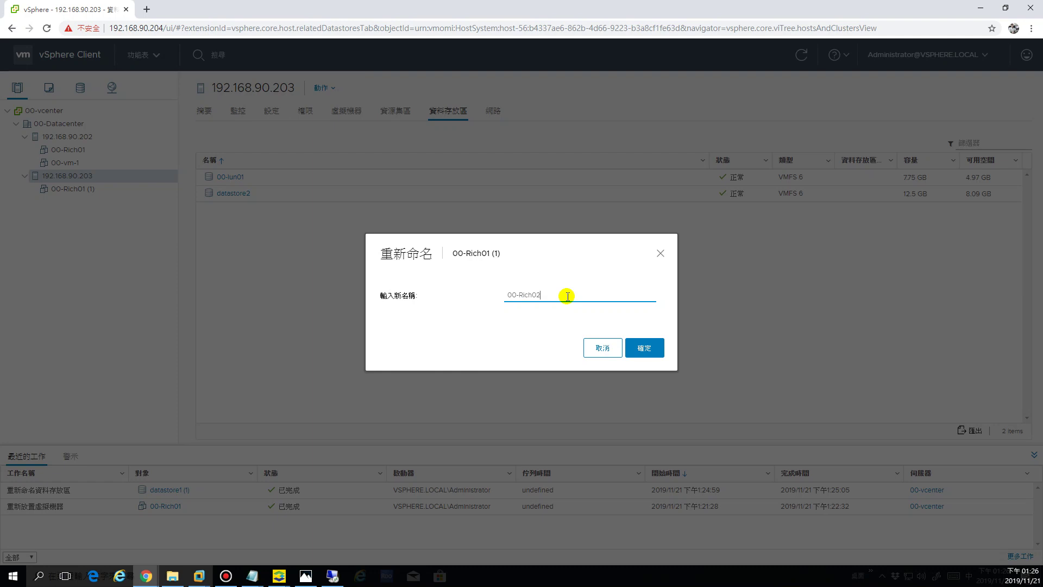
left_click(650, 349)
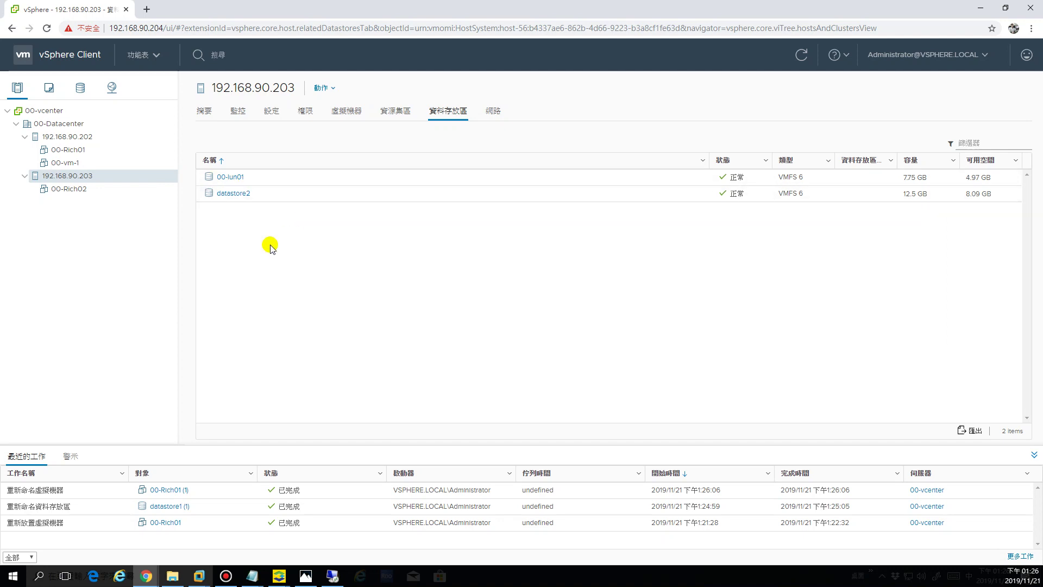
Power on the virtual machines 00-Rich02 and 00-Rich01.
left_click(50, 189)
right_click(70, 190)
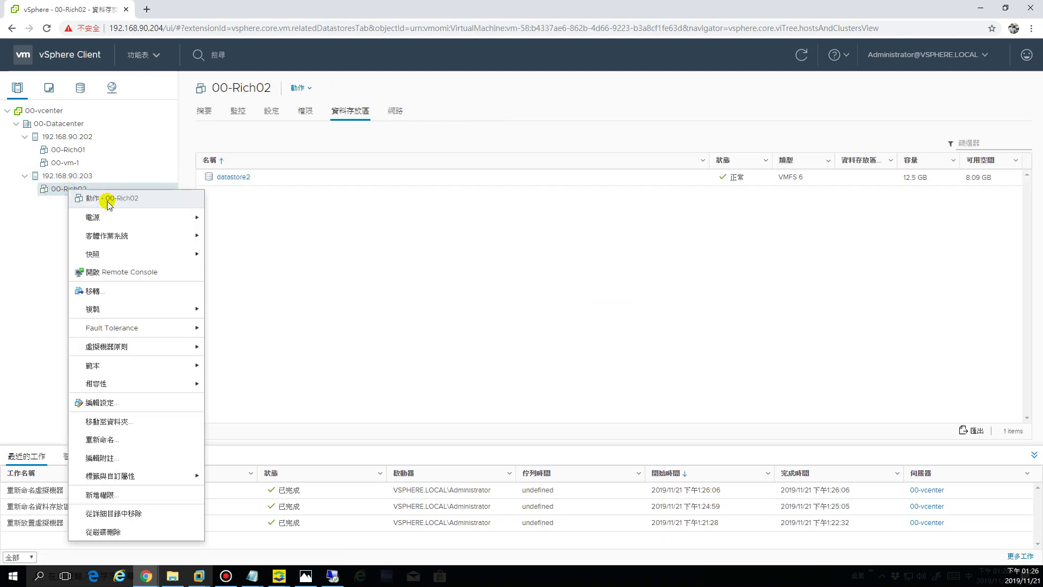
mouse_move(102, 220)
left_click(228, 218)
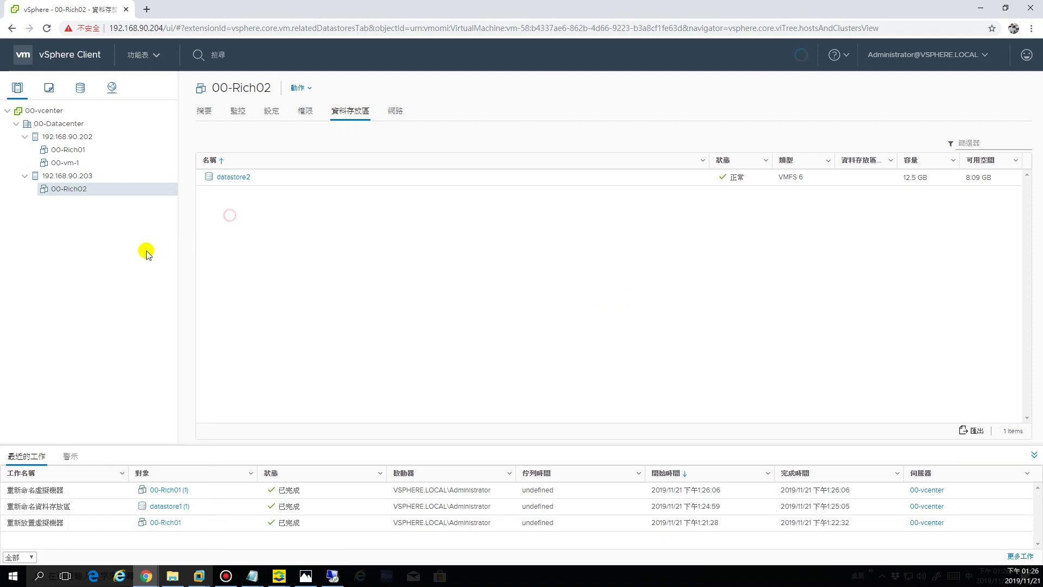
left_click(74, 152)
right_click(75, 153)
mouse_move(116, 179)
left_click(259, 180)
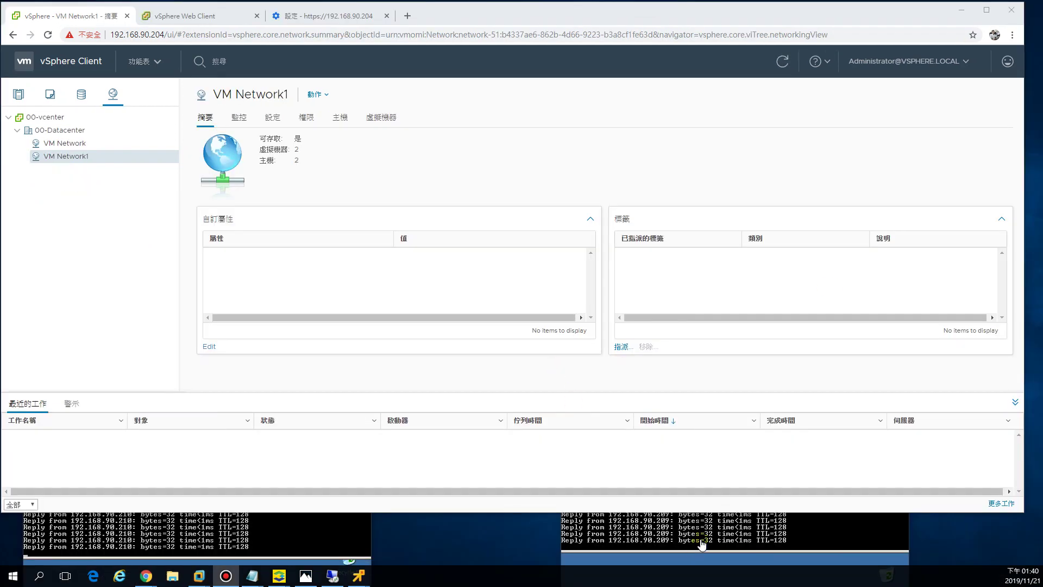
Bring the 00-Rich01 and 00-Rich02 remote console windows to the front to check their continuous pings.
left_click(701, 543)
left_click(267, 535)
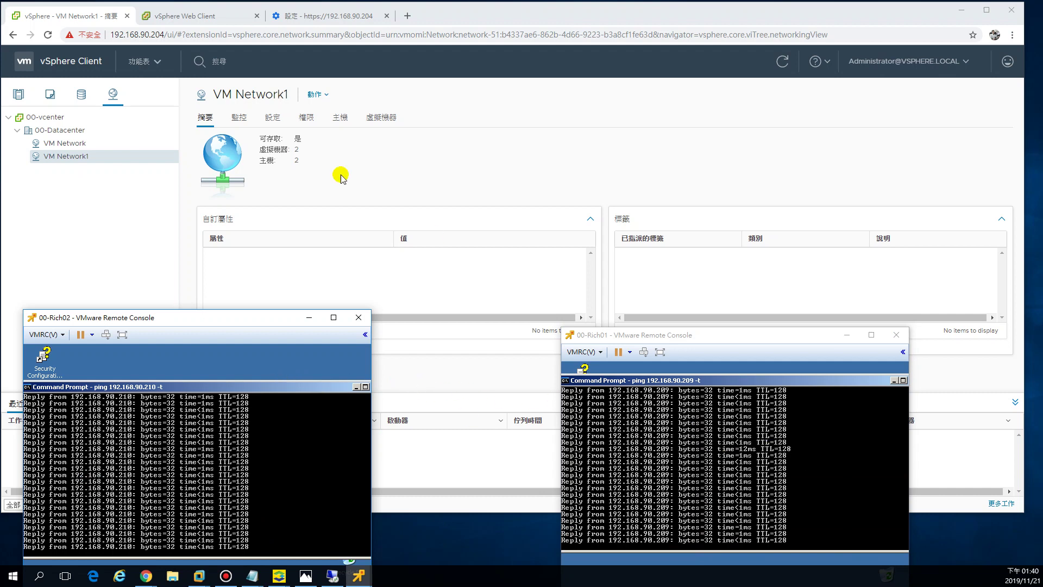
Review the datastores used by the virtual machines 00-Rich02 and 00-Rich01.
left_click(18, 94)
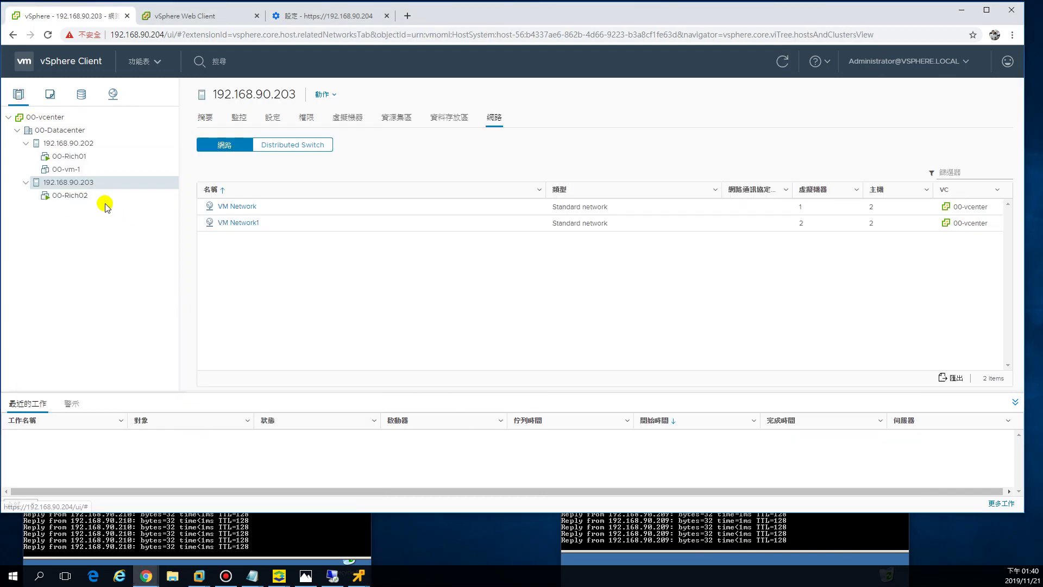
left_click(75, 196)
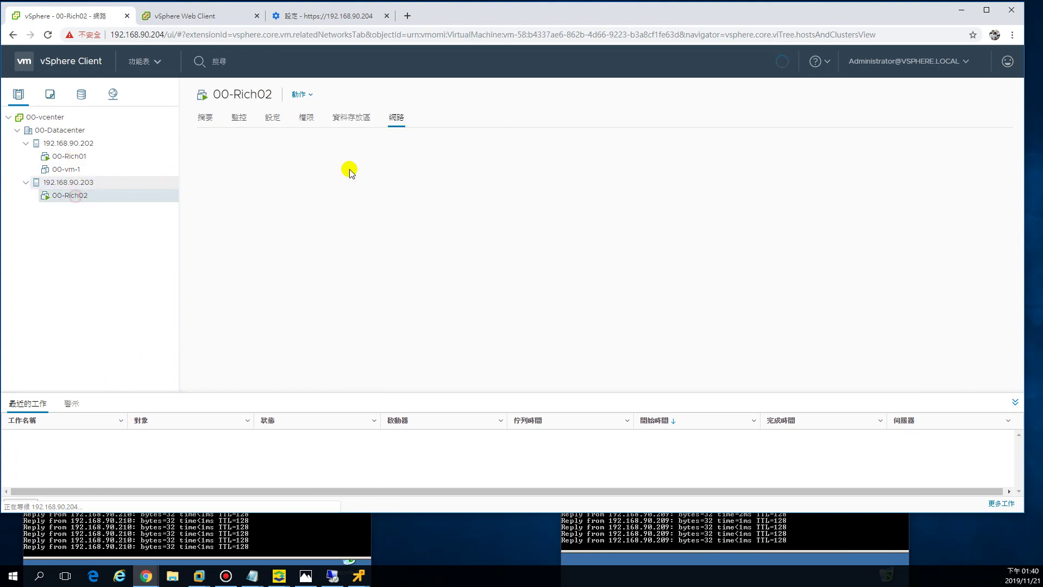
left_click(339, 124)
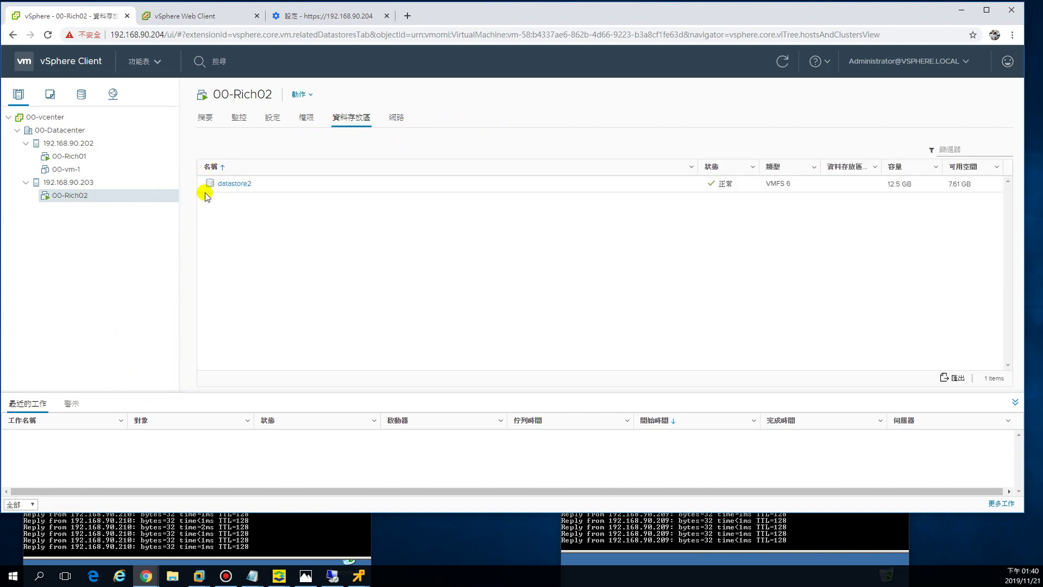
left_click(67, 157)
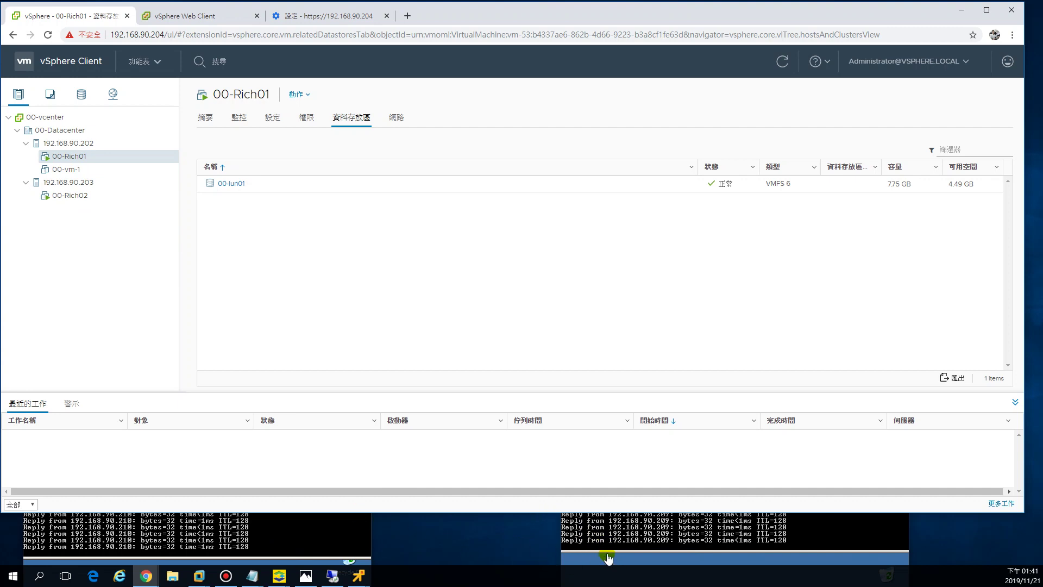
Try to migrate only the compute resource of 00-Rich01 to host 192.168.90.203 and examine the compatibility issue details.
right_click(80, 158)
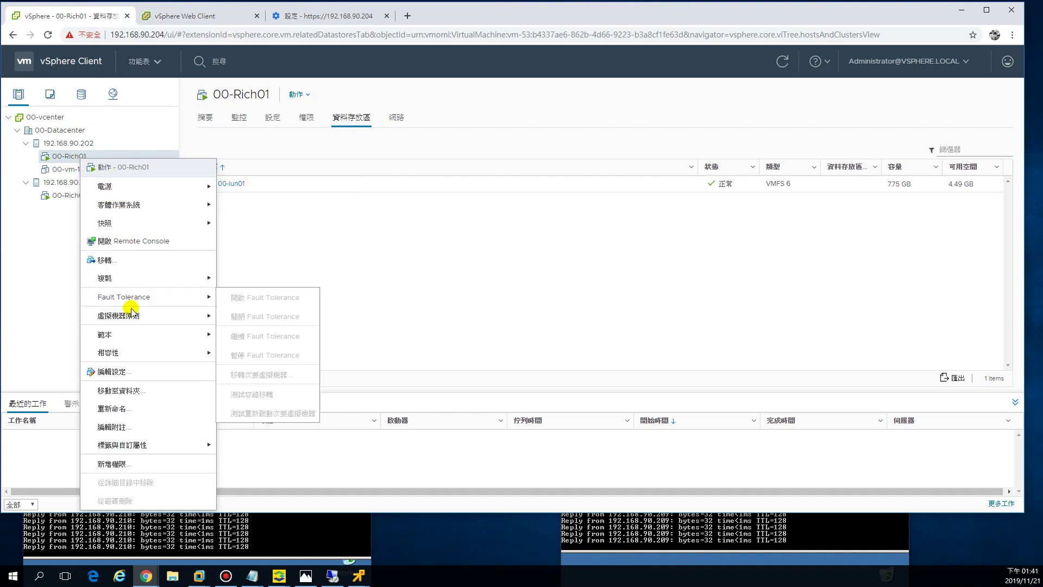
left_click(117, 263)
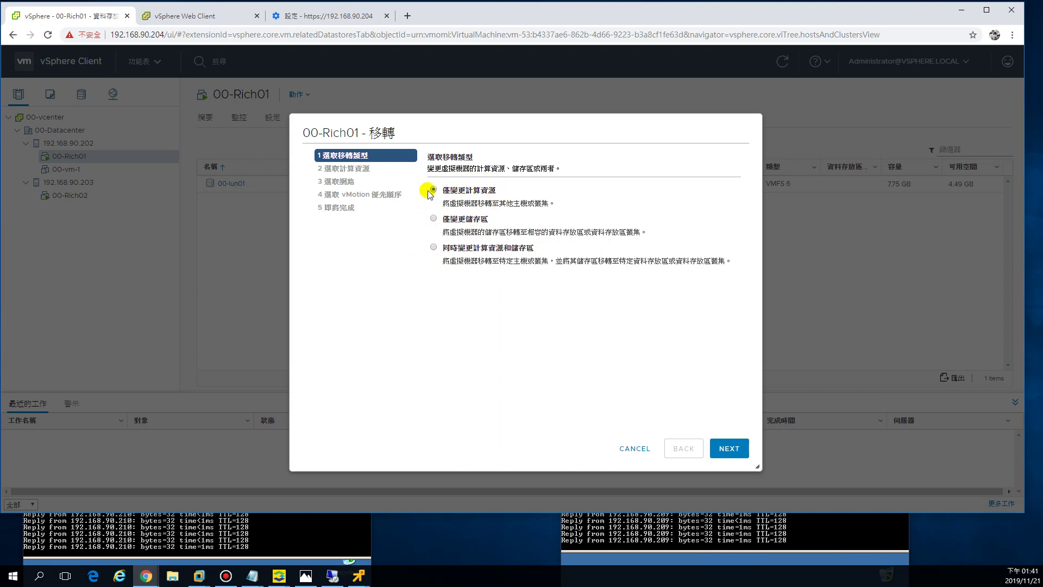
left_click(725, 450)
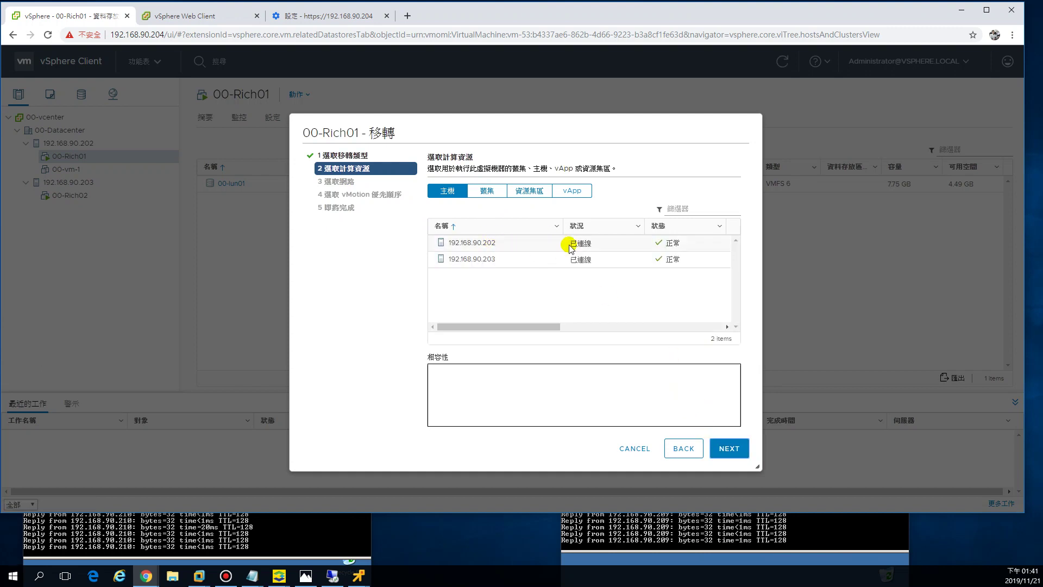
left_click(511, 260)
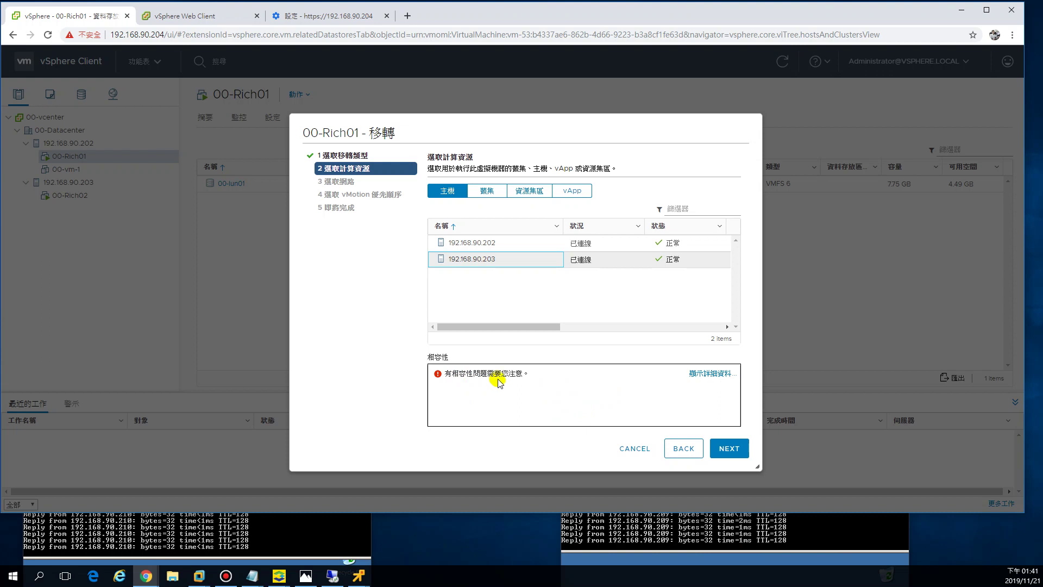
left_click(712, 374)
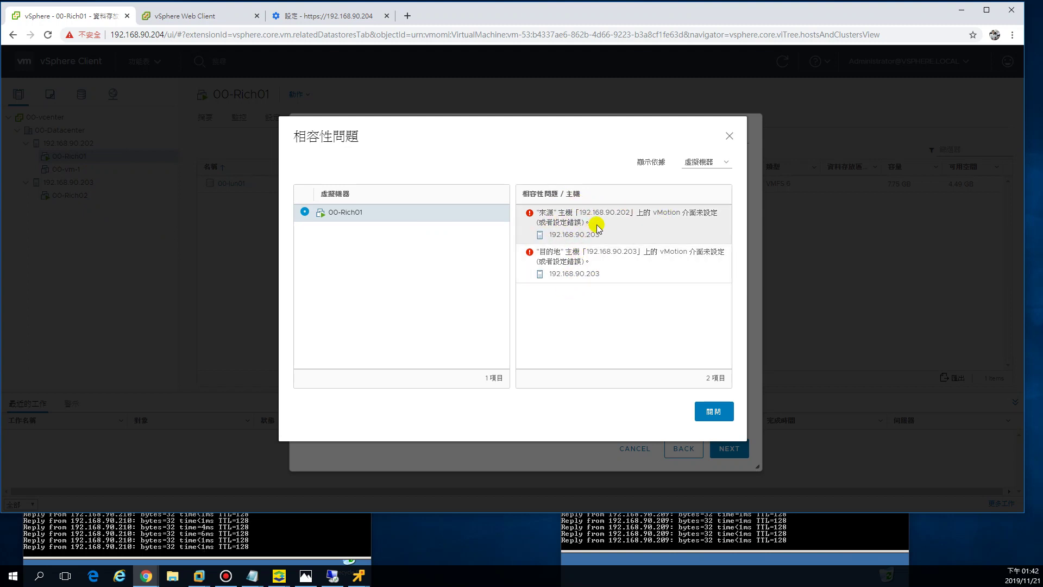
double_click(653, 213)
left_click(655, 226)
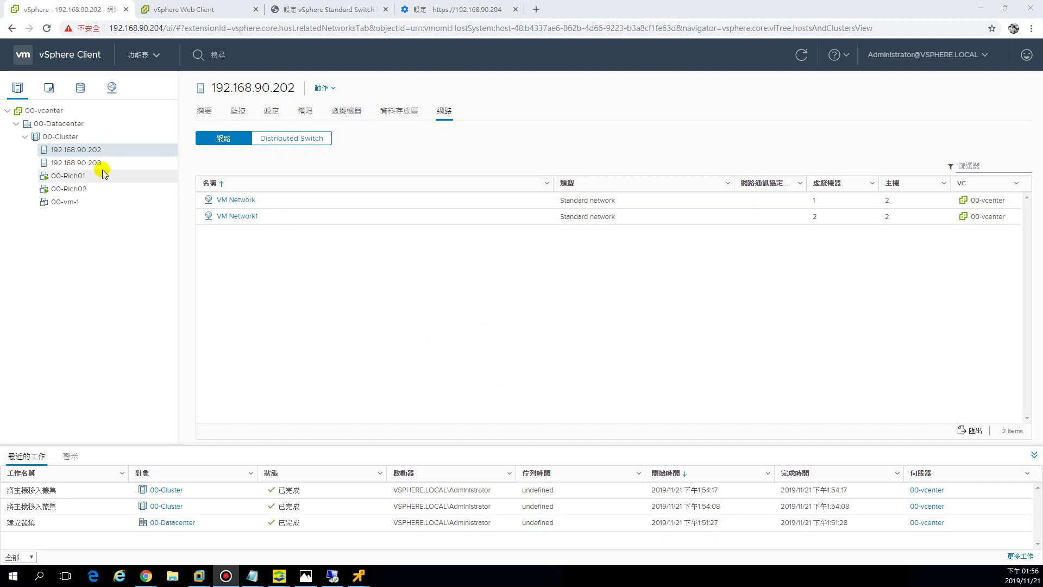
Start adding networking on host 192.168.90.202 and choose the VMkernel network adapter as the connection type.
left_click(83, 154)
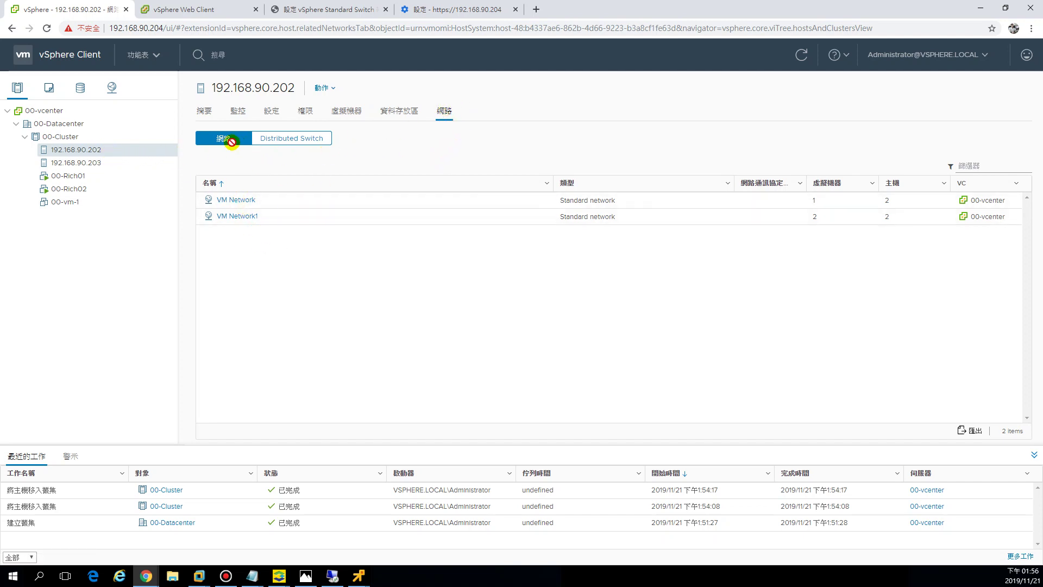
left_click(330, 89)
mouse_move(394, 277)
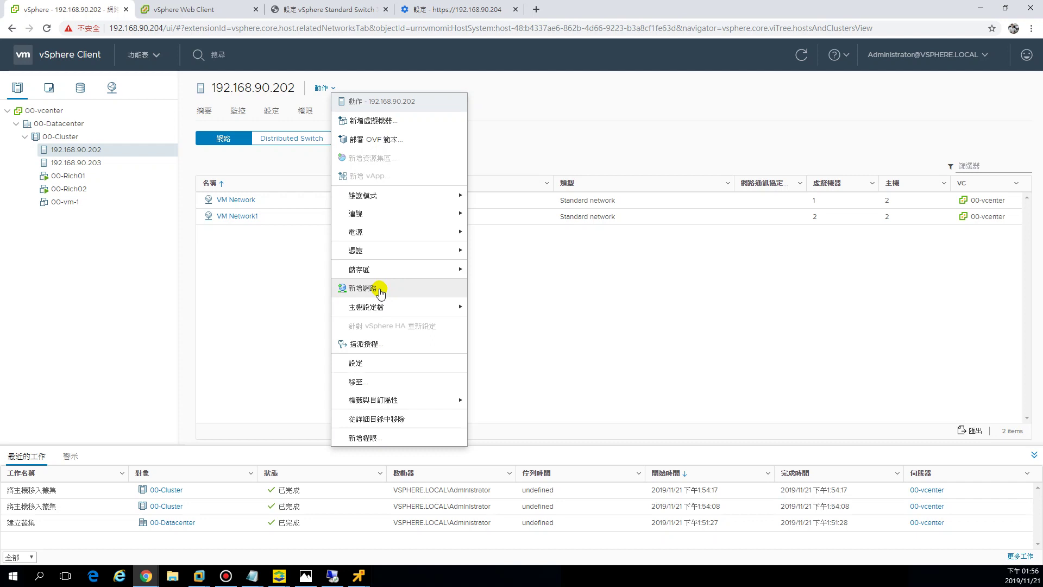
left_click(380, 292)
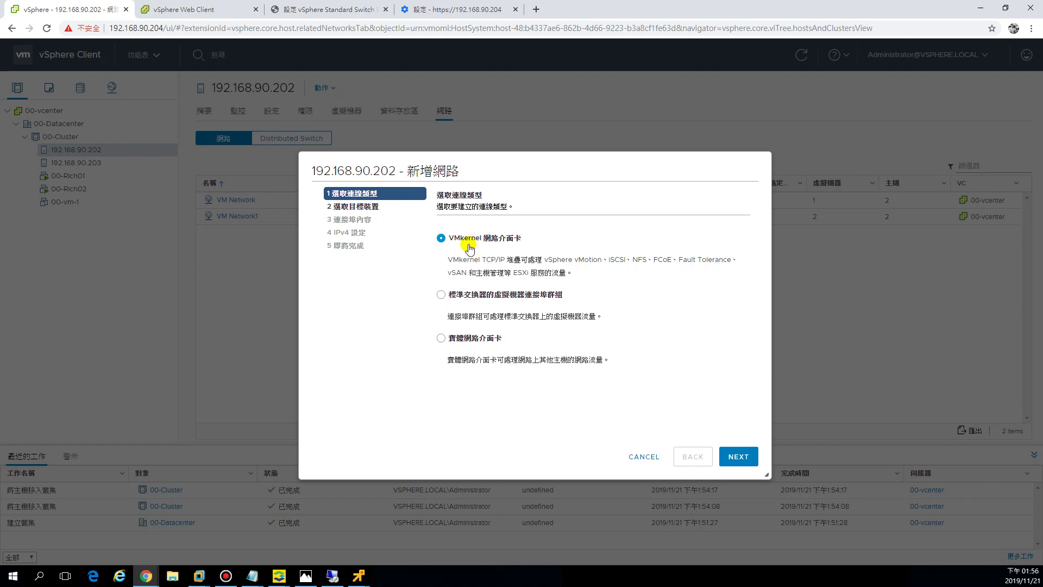
left_click(441, 297)
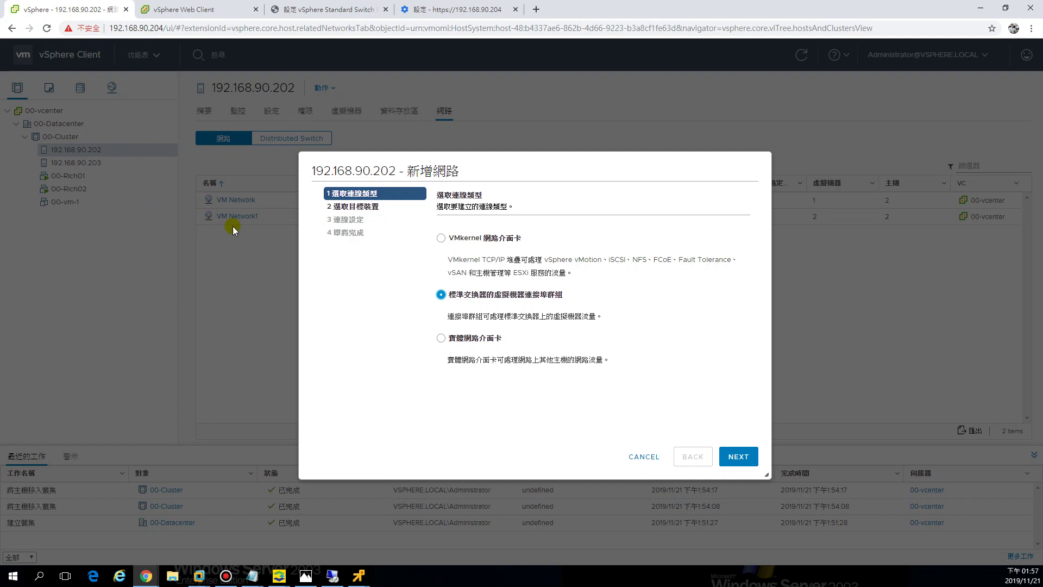
left_click(441, 239)
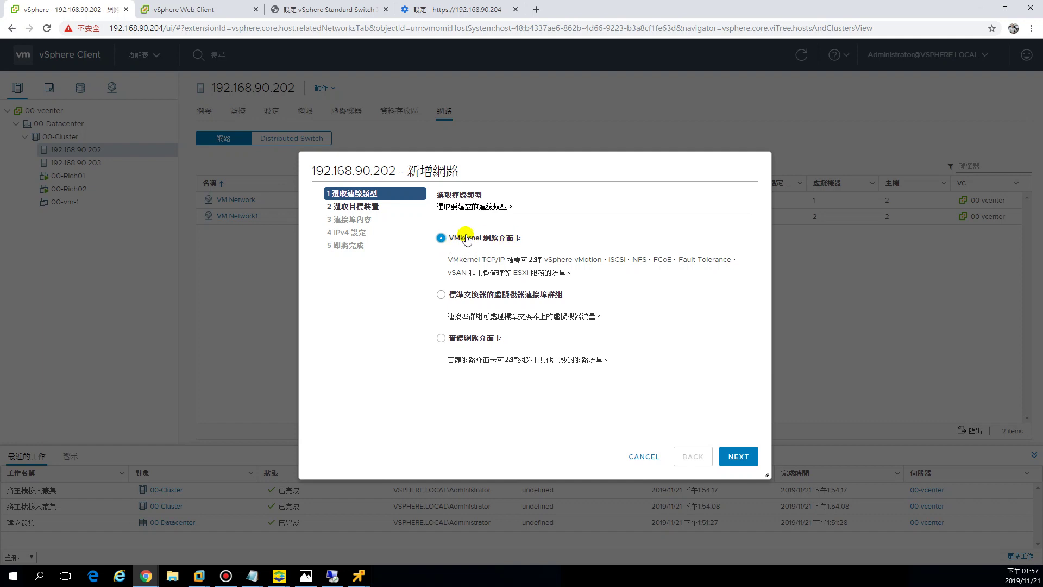
left_click_drag(453, 259, 701, 260)
left_click(722, 261)
left_click_drag(576, 260, 602, 260)
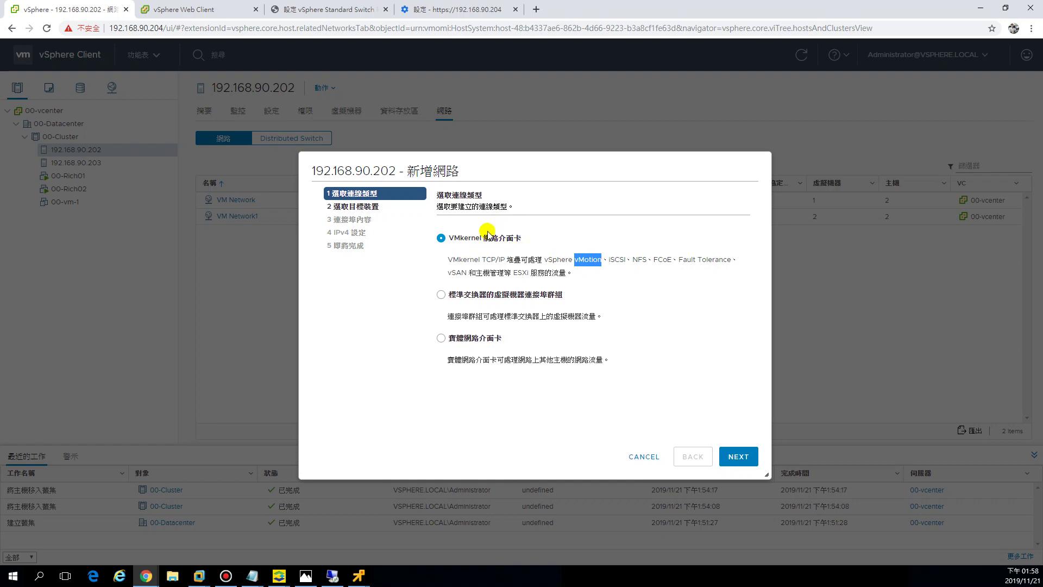
left_click_drag(609, 259, 626, 259)
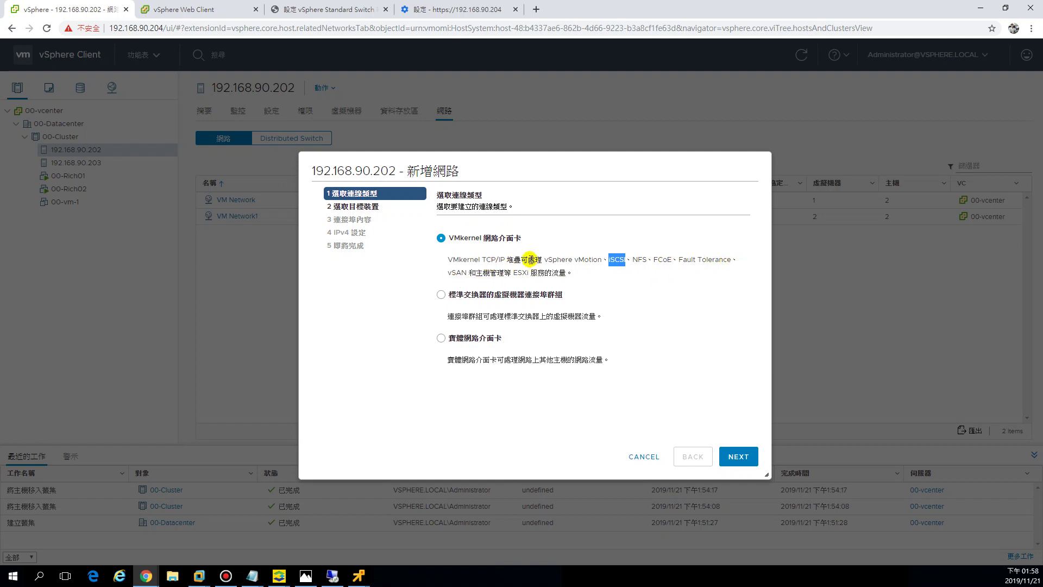
left_click(459, 243)
left_click(739, 457)
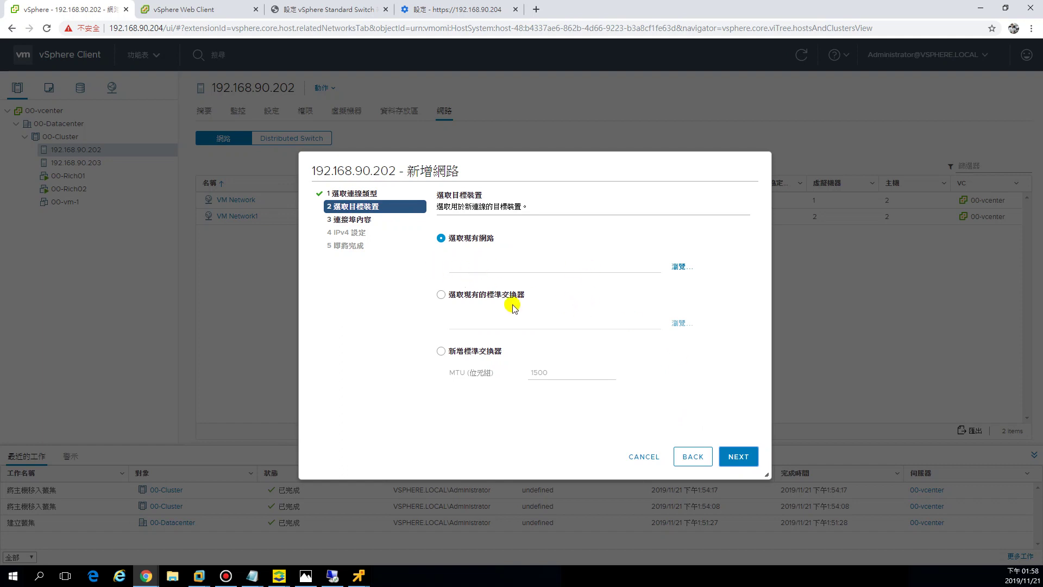
left_click(441, 295)
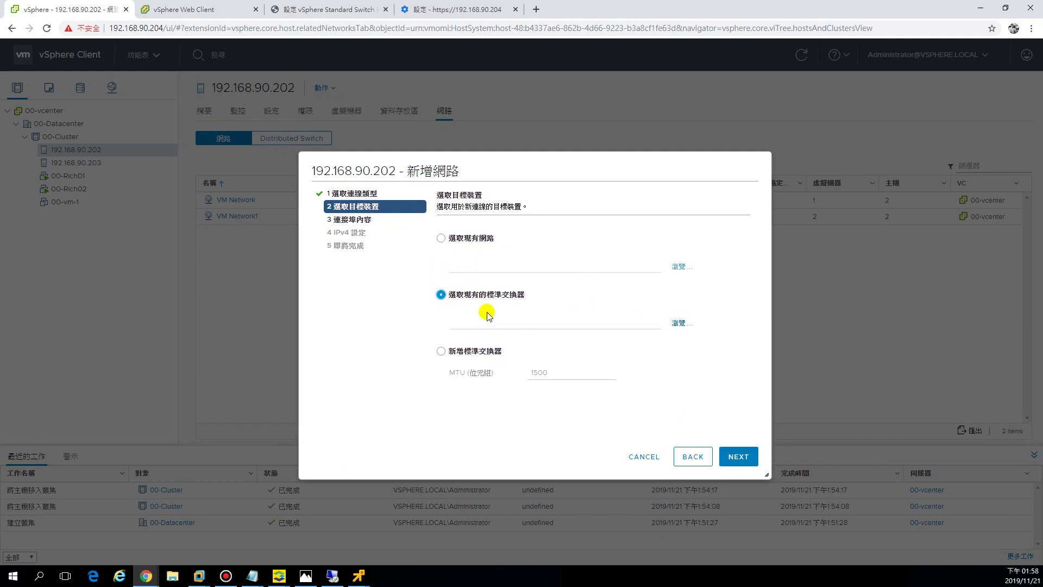
left_click(441, 351)
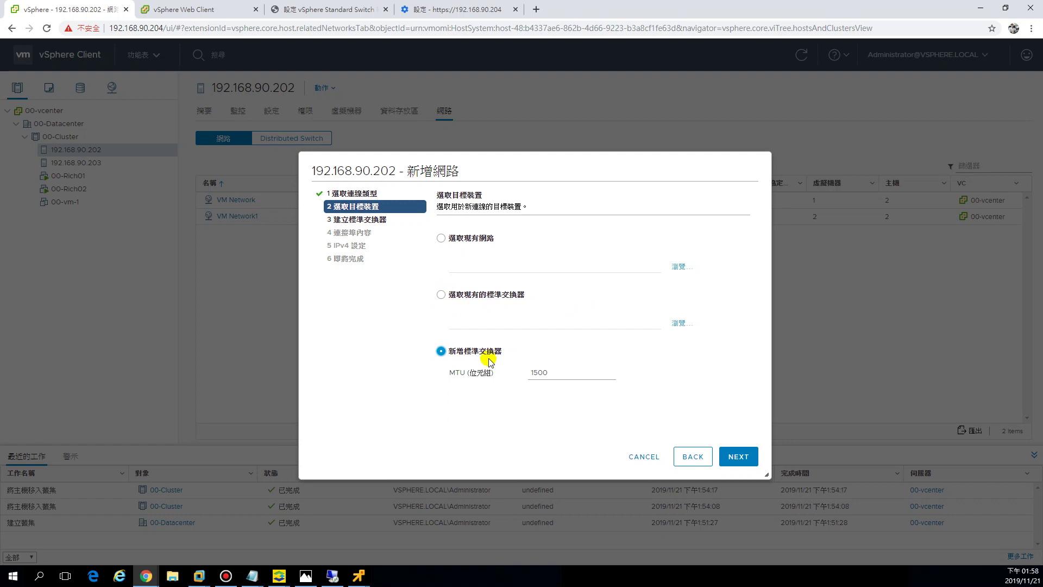
left_click(441, 238)
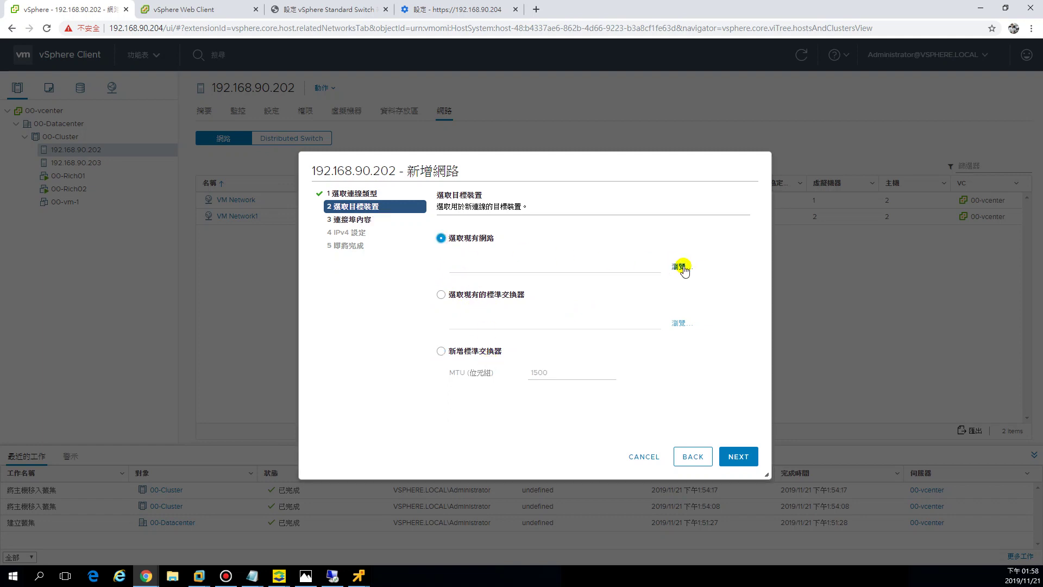
left_click(682, 266)
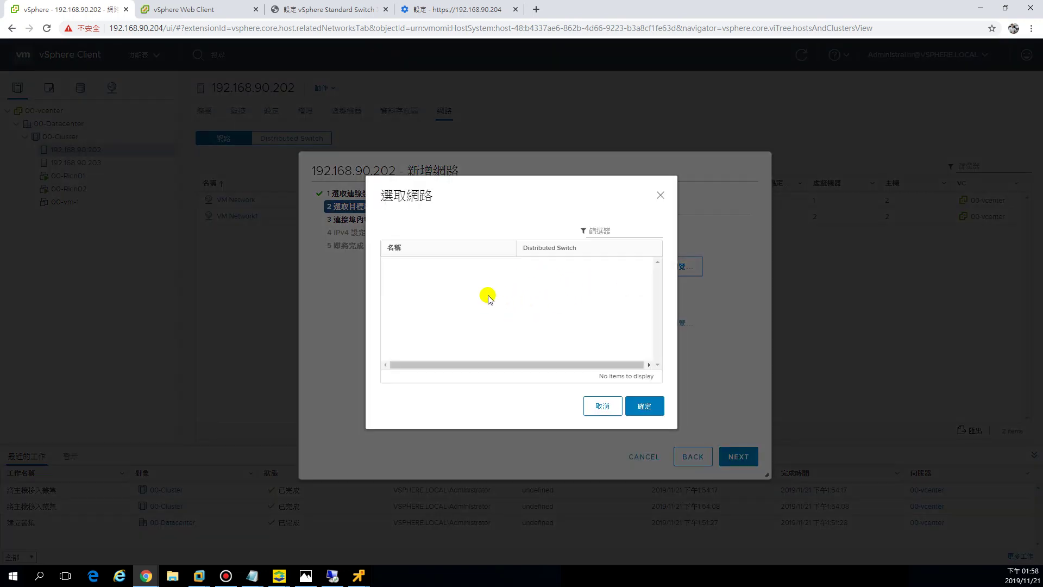
left_click(602, 406)
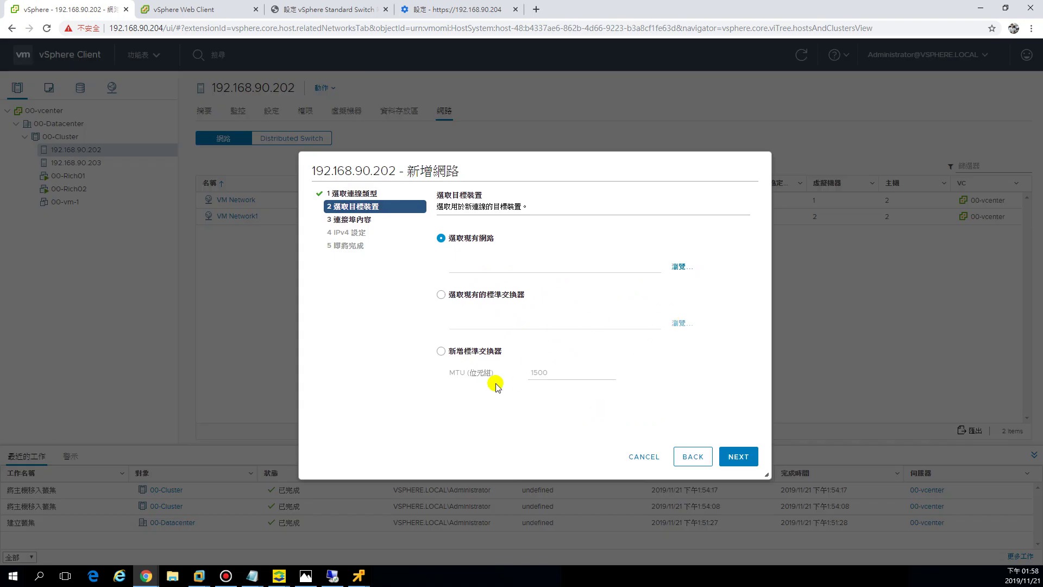
Choose a new standard switch as the target device for the VMkernel adapter and continue to its adapter assignment.
left_click(441, 351)
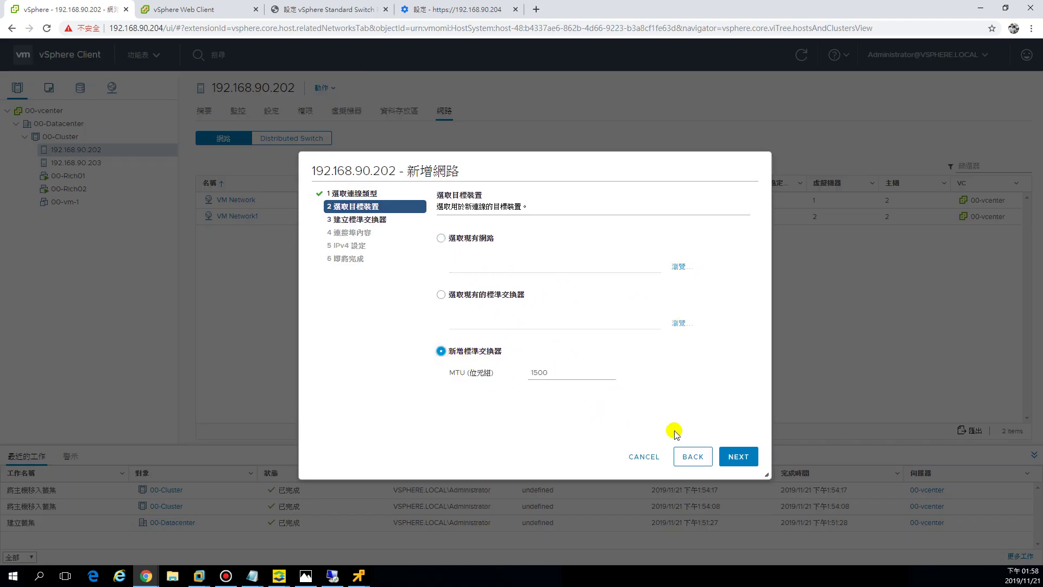
left_click(733, 460)
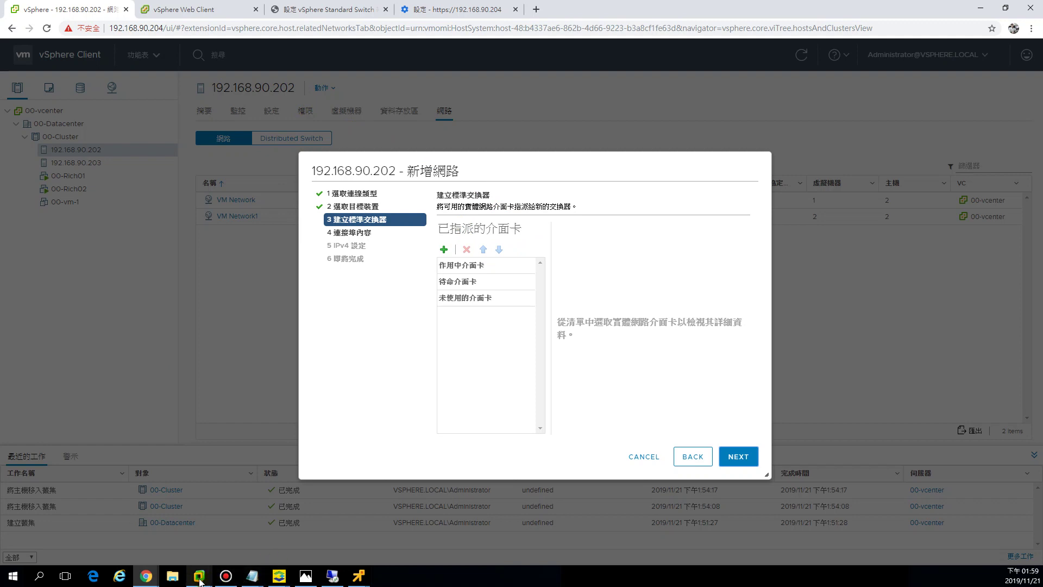
Switch to VMware Workstation and open the virtual machine settings of 00-ESXi-A.
mouse_move(193, 583)
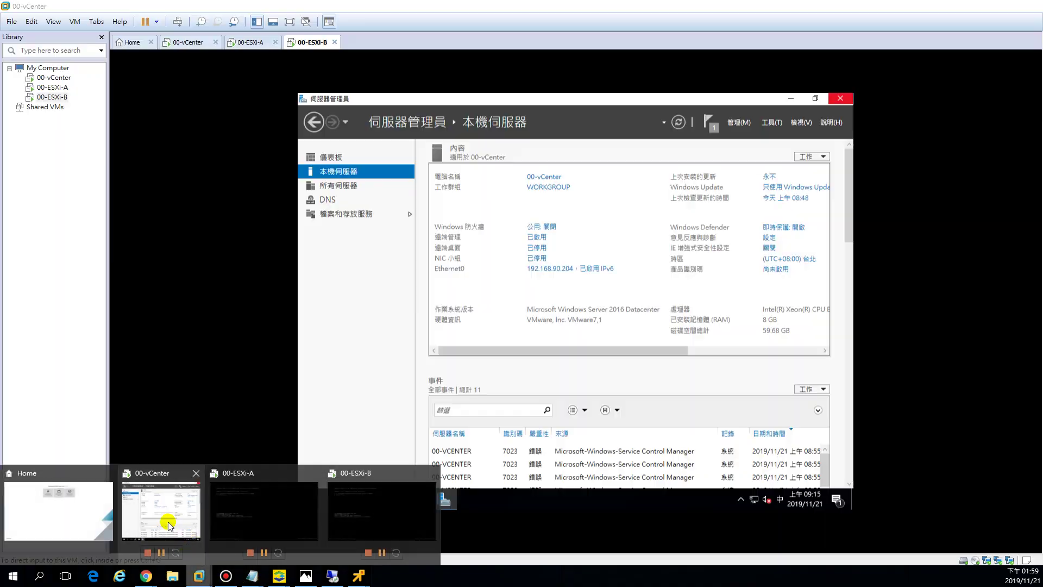
left_click(169, 524)
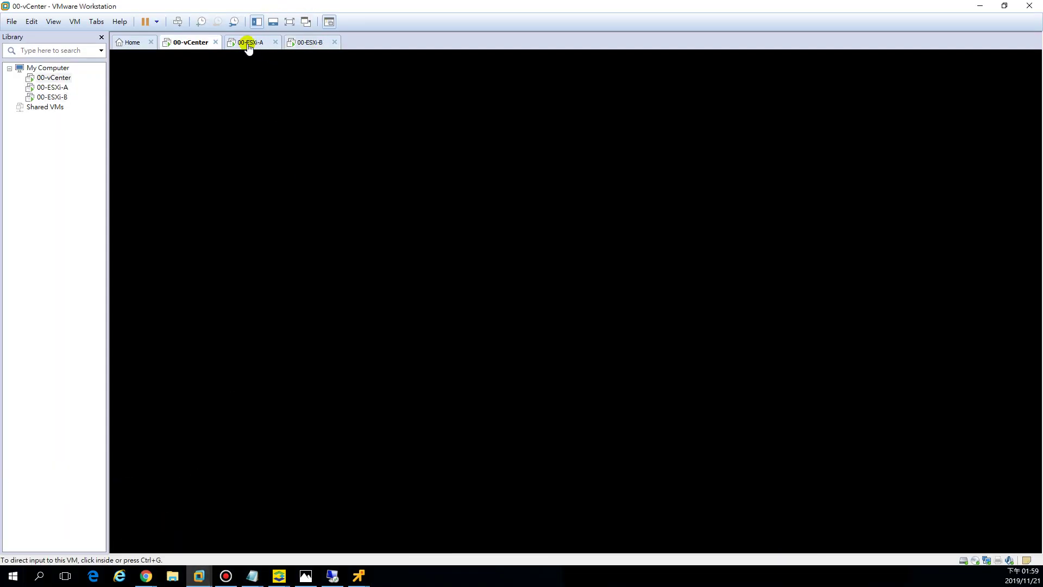
left_click(249, 45)
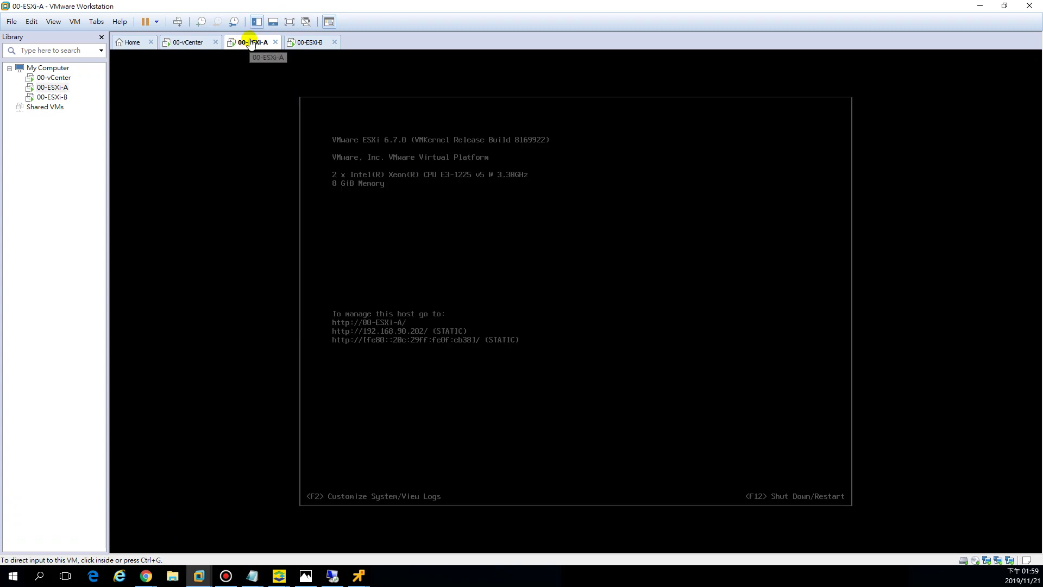
right_click(255, 42)
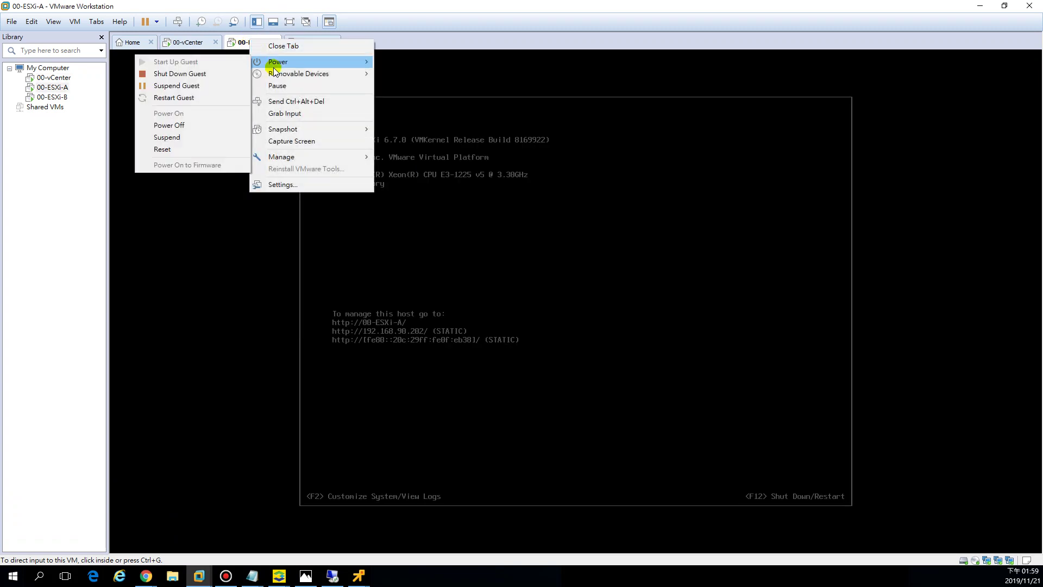
left_click(311, 186)
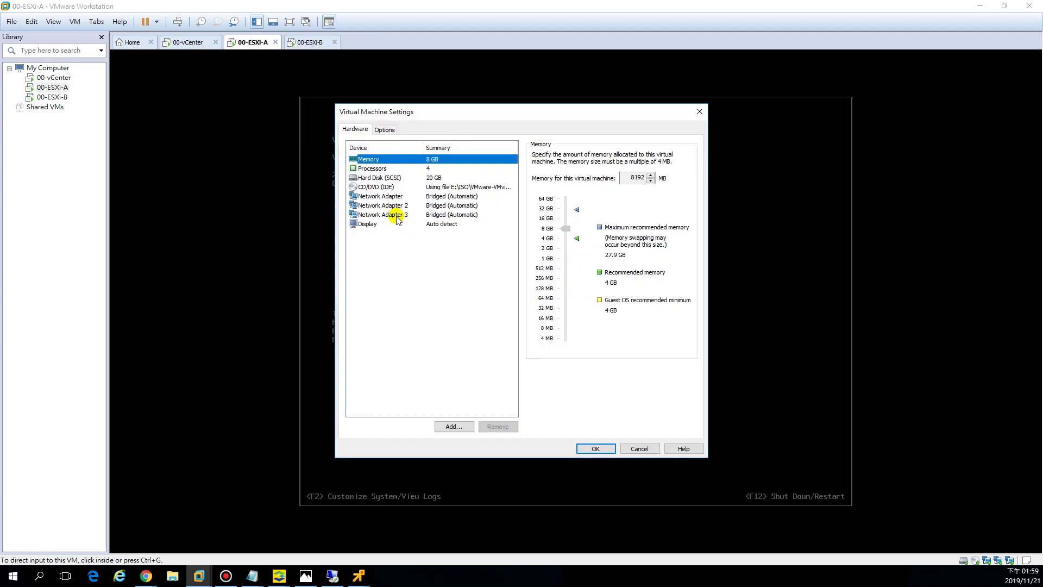
Check the existing network adapters of 00-ESXi-A and add another network adapter to its hardware.
left_click(397, 215)
left_click(397, 197)
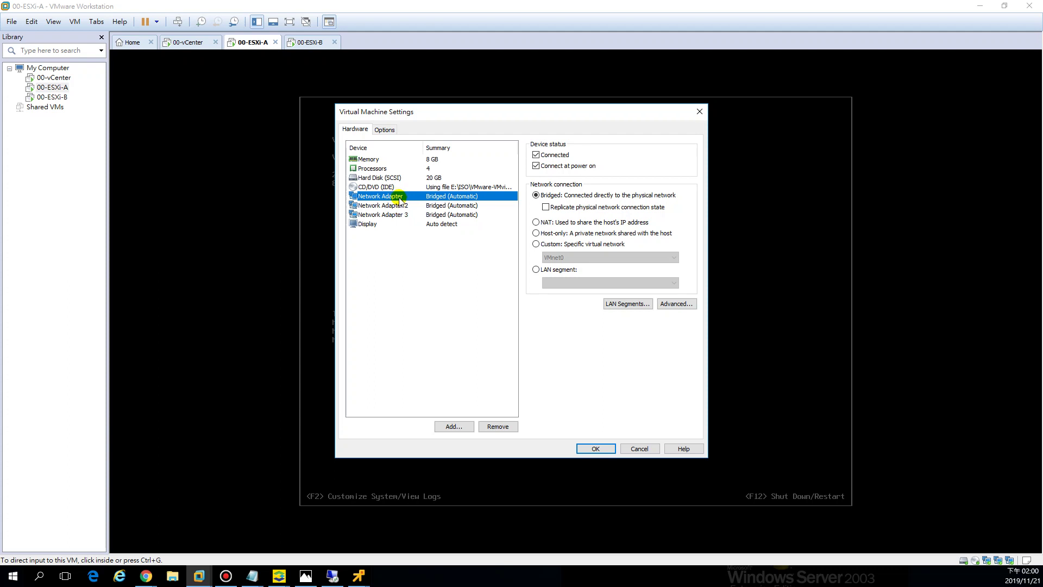
left_click(401, 206)
left_click(402, 215)
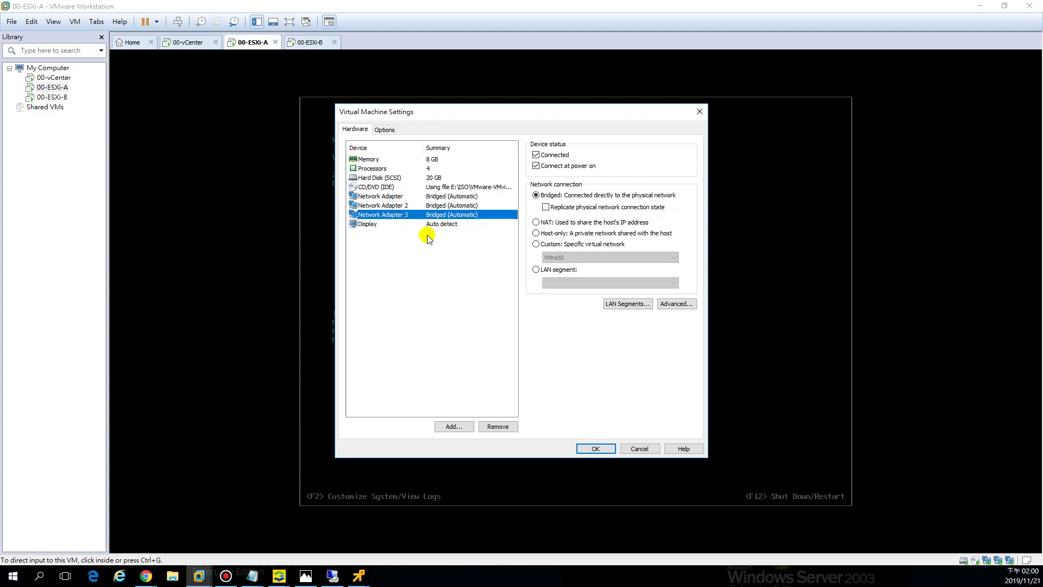
left_click(453, 427)
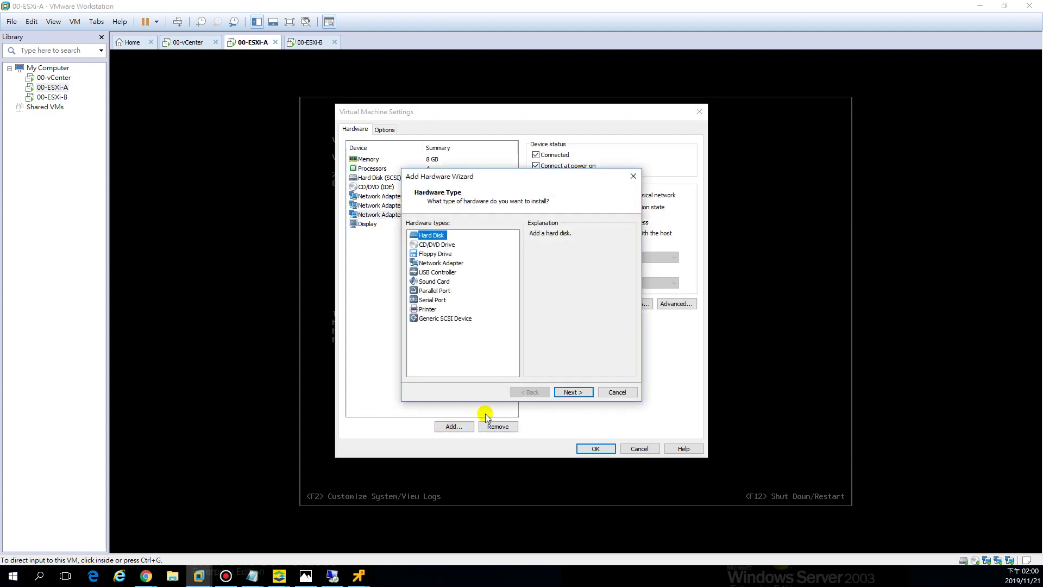
left_click(441, 263)
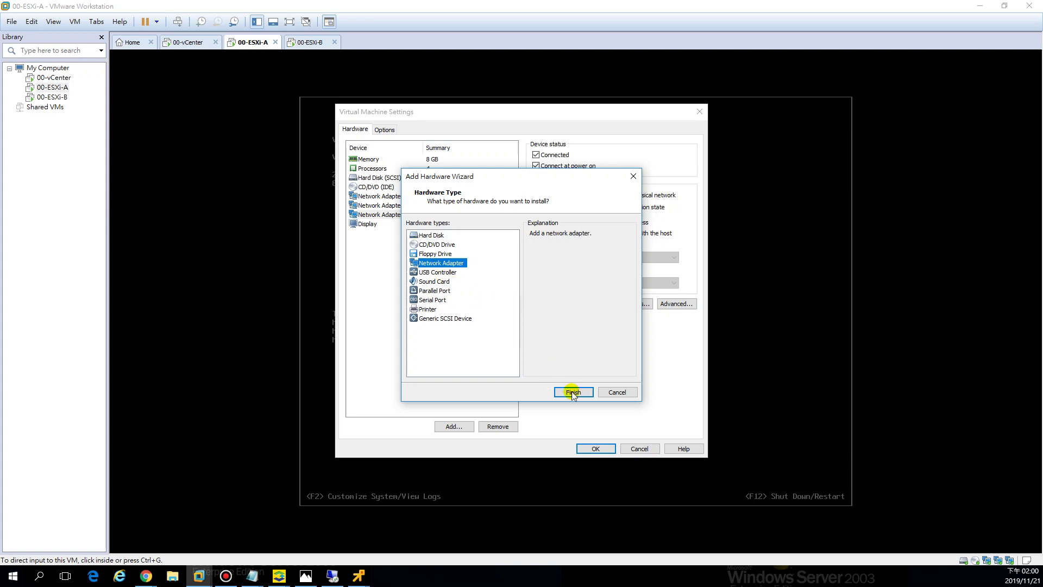
left_click(574, 392)
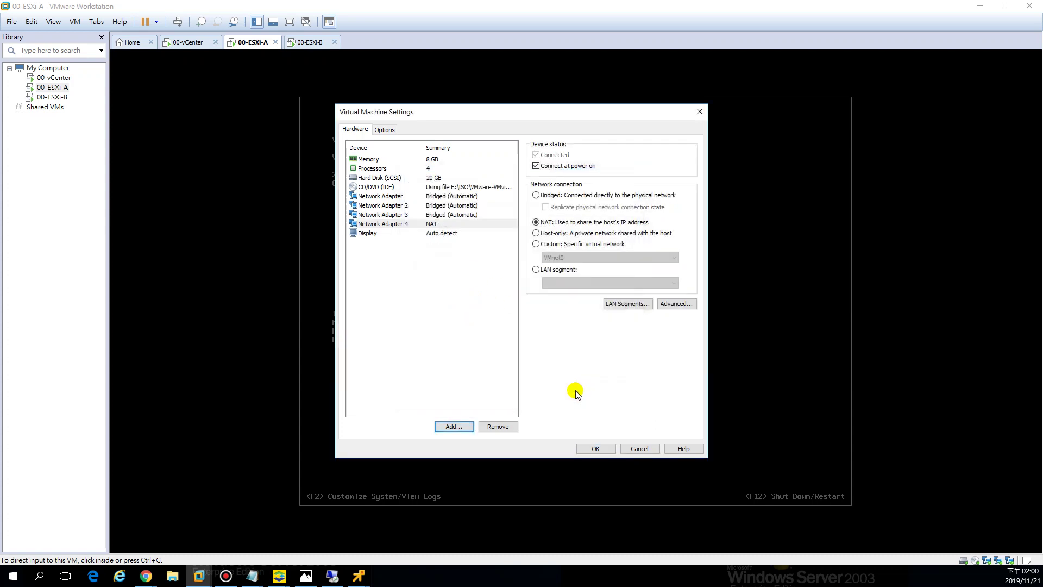
Set Network Adapter 4 of 00-ESXi-A to a bridged connection and apply the virtual machine settings.
left_click(375, 226)
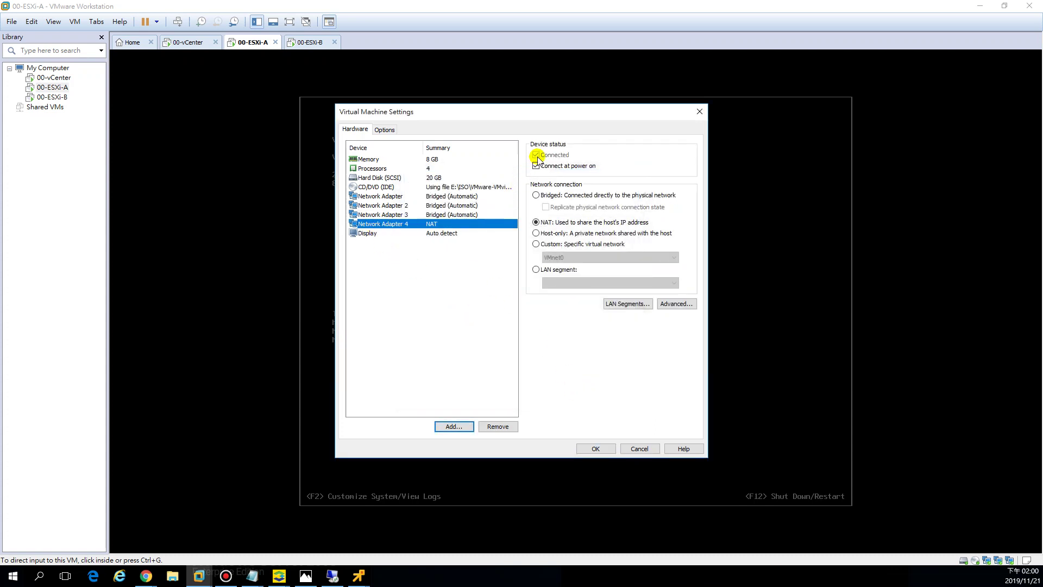
left_click(536, 195)
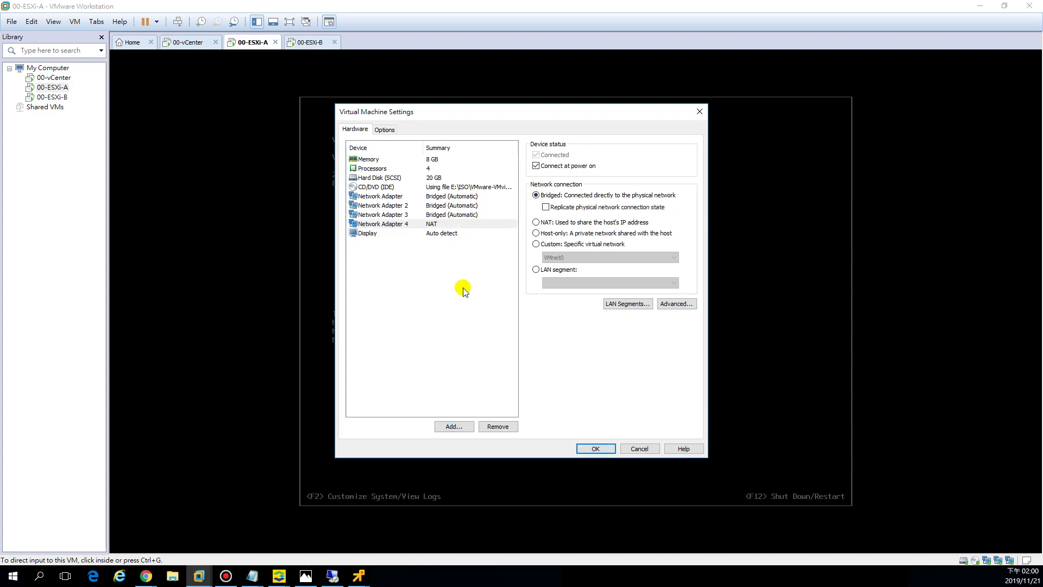
left_click(597, 448)
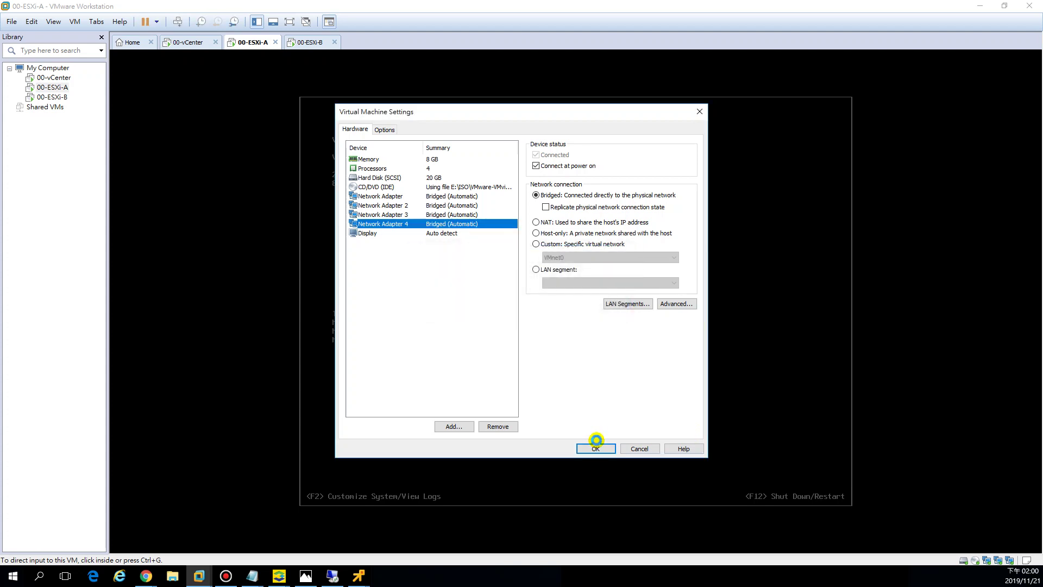
left_click(588, 448)
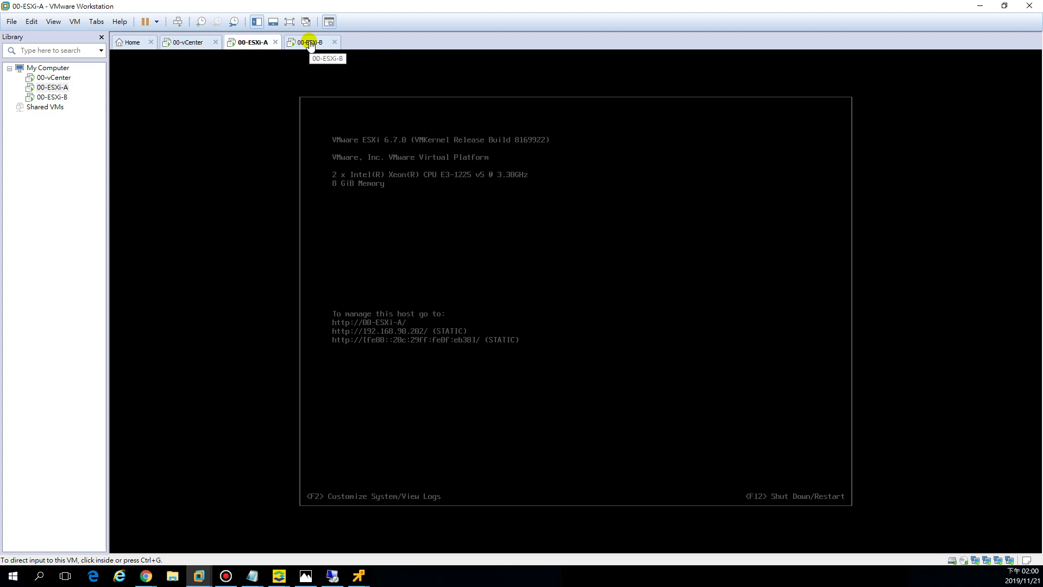
Add a network adapter to 00-ESXi-B, set it to a bridged connection and apply the virtual machine settings.
left_click(310, 44)
right_click(312, 44)
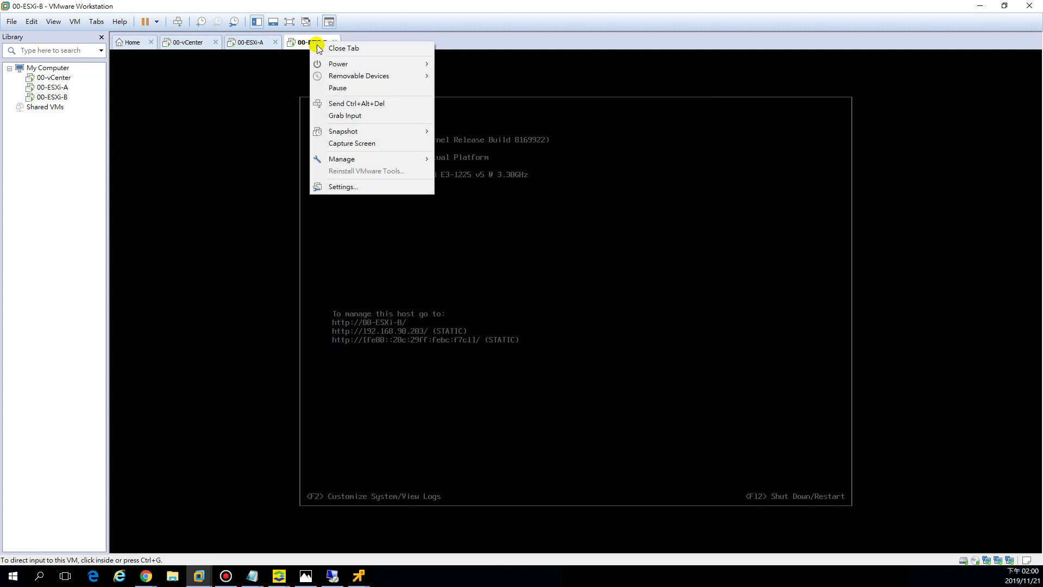
left_click(369, 190)
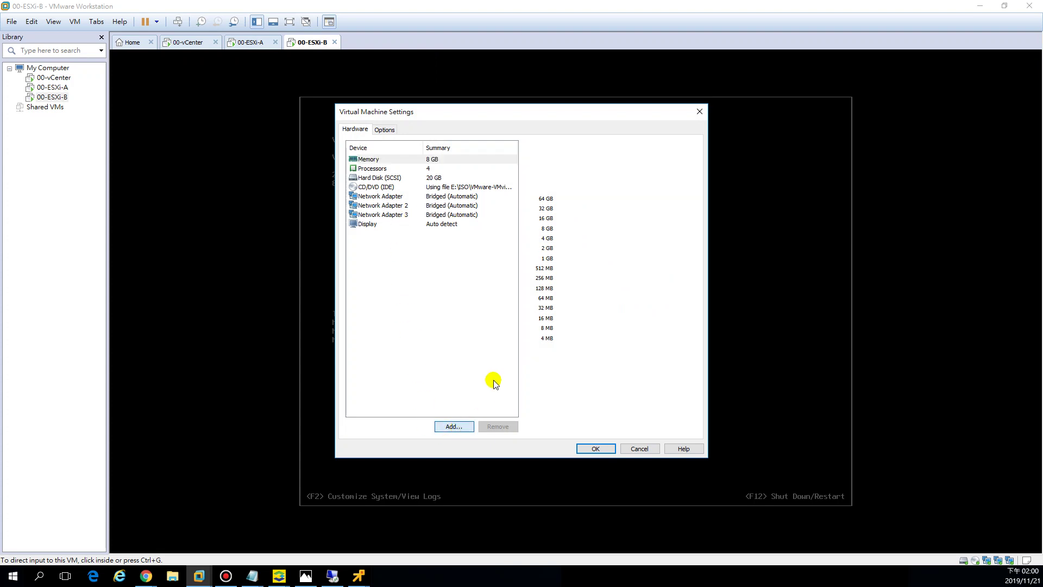
left_click(462, 426)
left_click(441, 263)
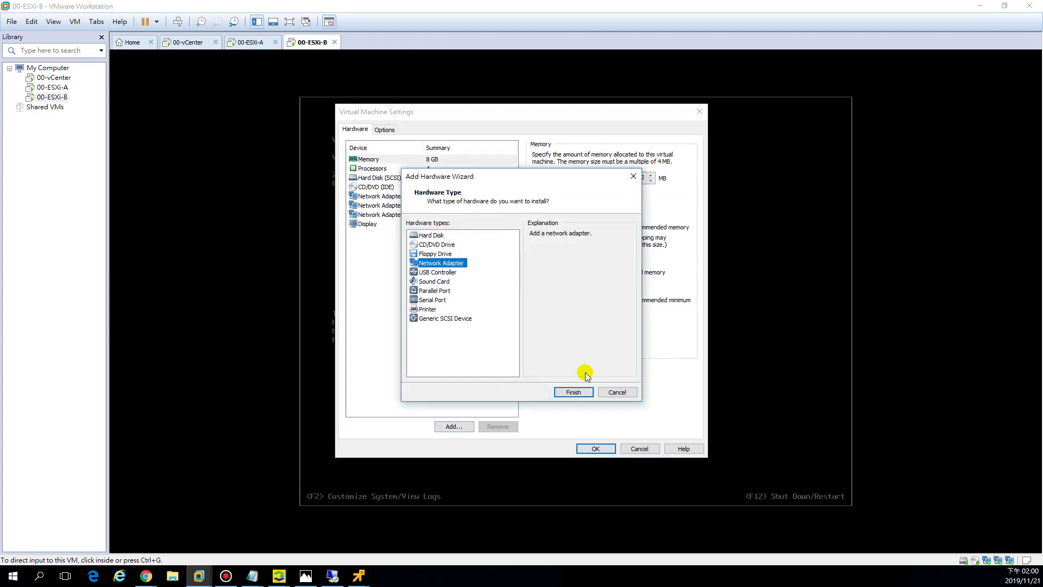
left_click(575, 392)
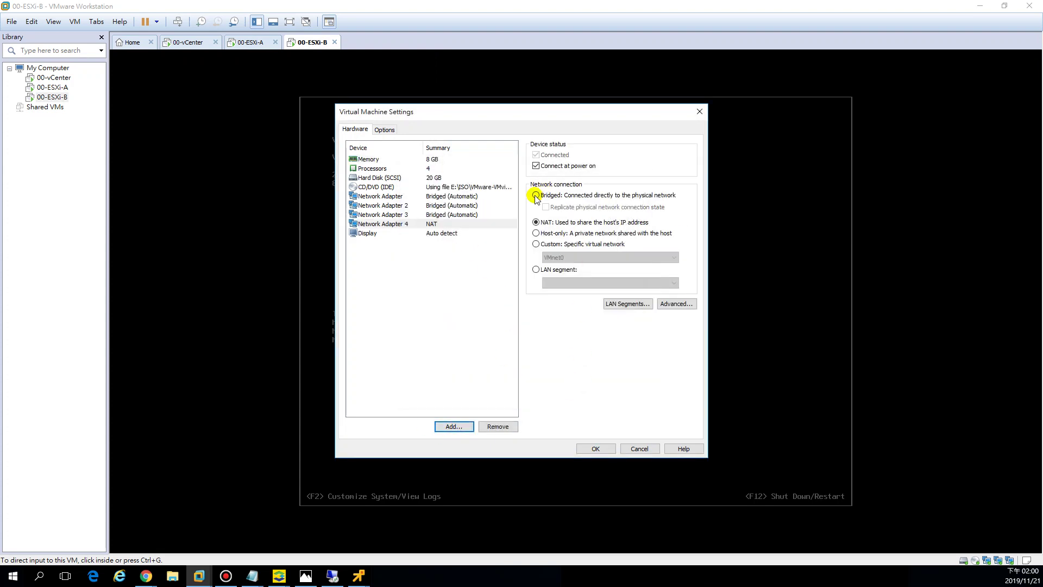
left_click(536, 196)
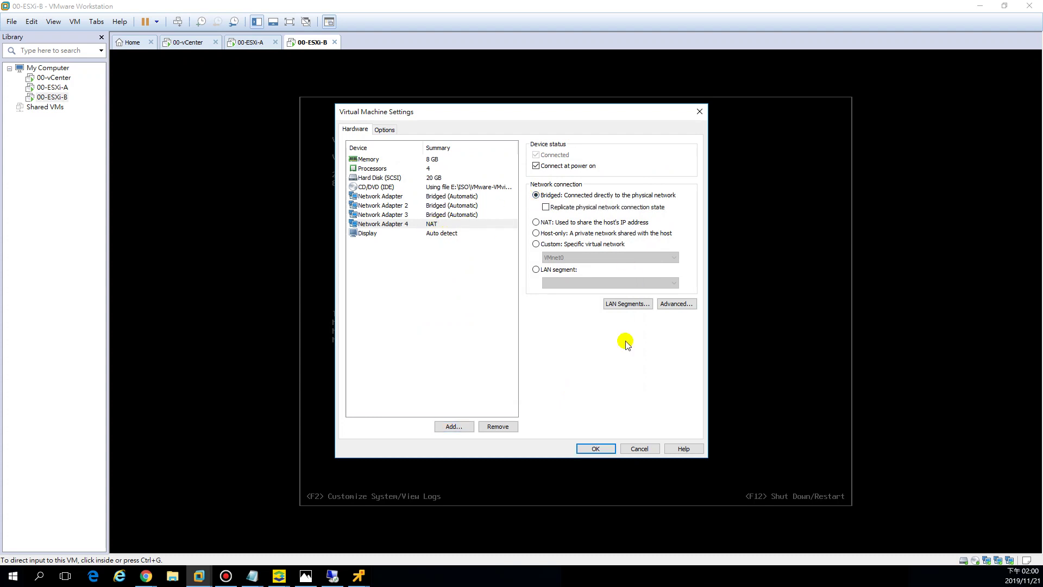
left_click(598, 448)
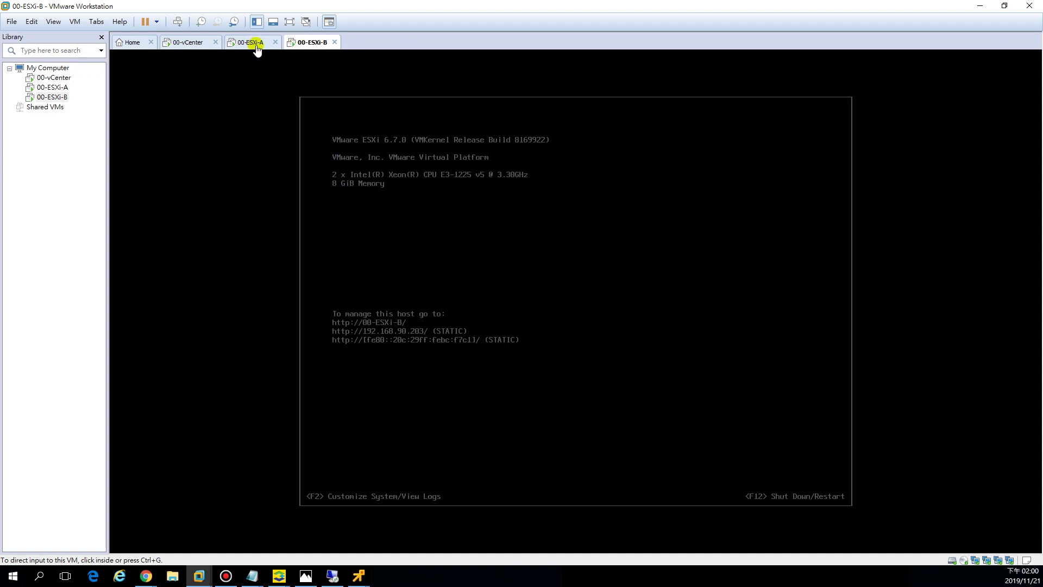
Switch back to the vSphere Client in the browser and cancel the open add-networking wizard for 192.168.90.202.
left_click(979, 5)
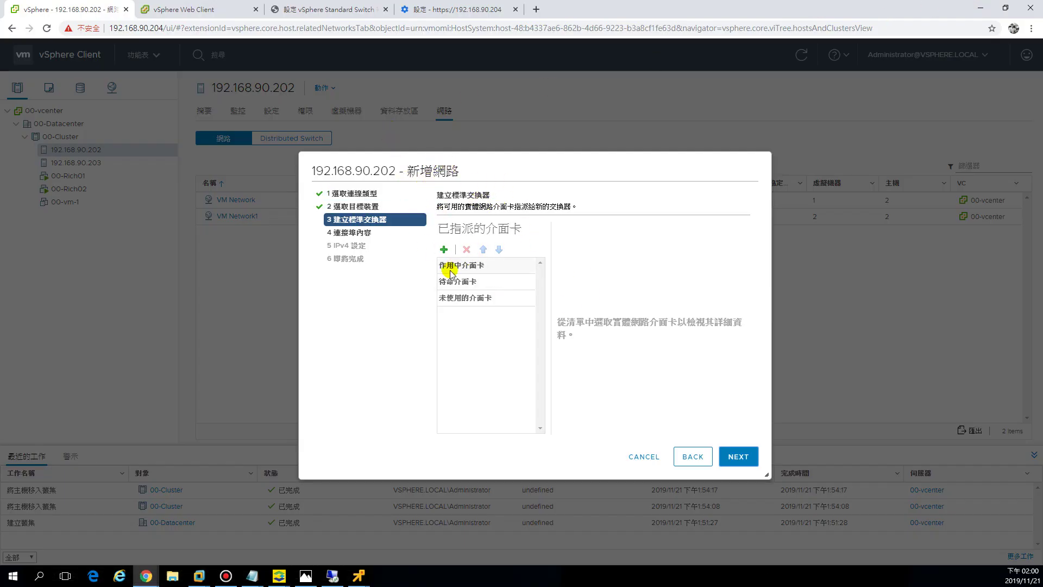
left_click(690, 457)
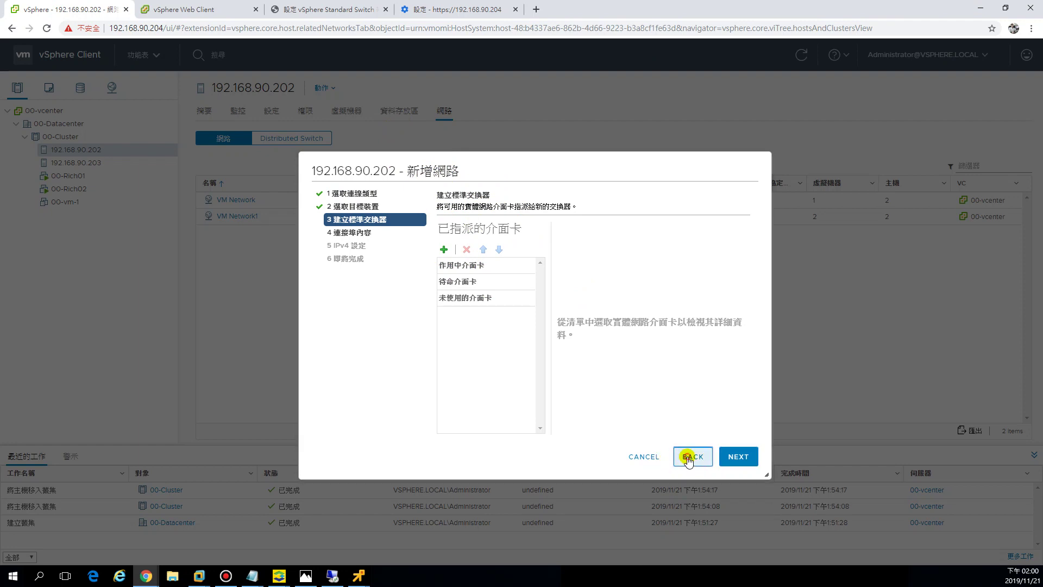
left_click(738, 456)
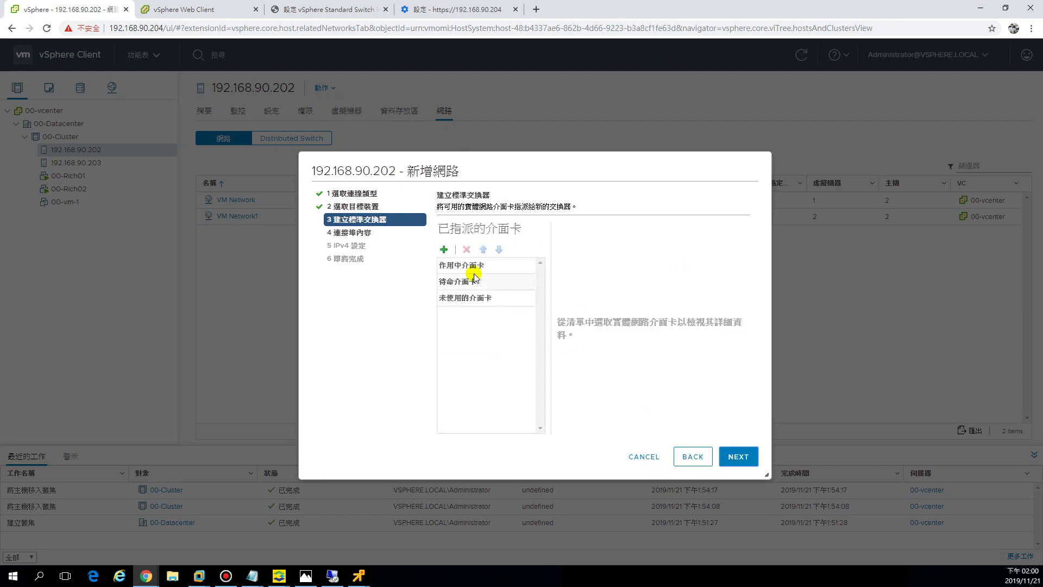
left_click(637, 458)
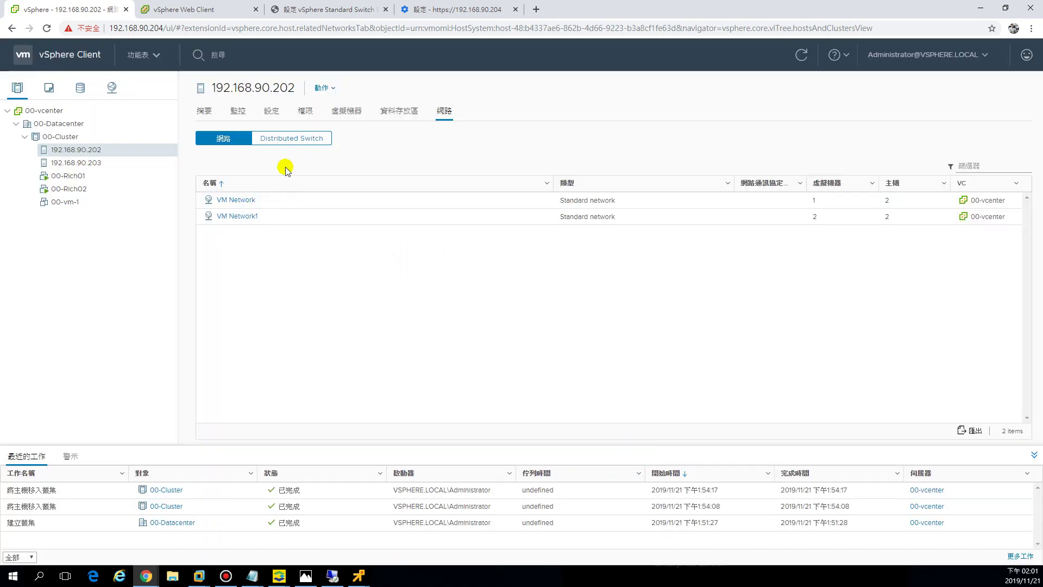
Start adding networking on host 192.168.90.202 again with the VMkernel network adapter connection type.
left_click(330, 87)
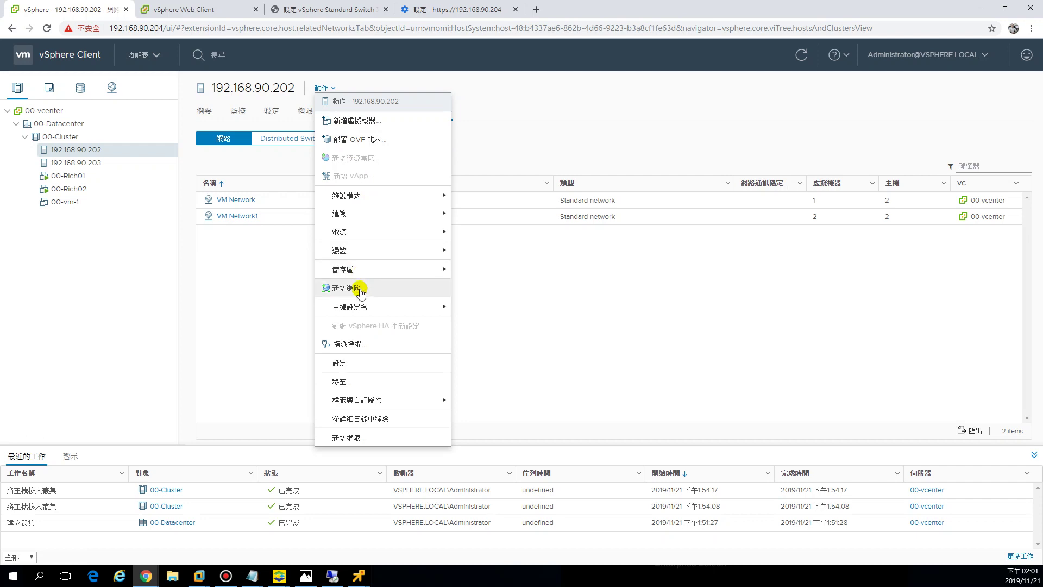
left_click(360, 291)
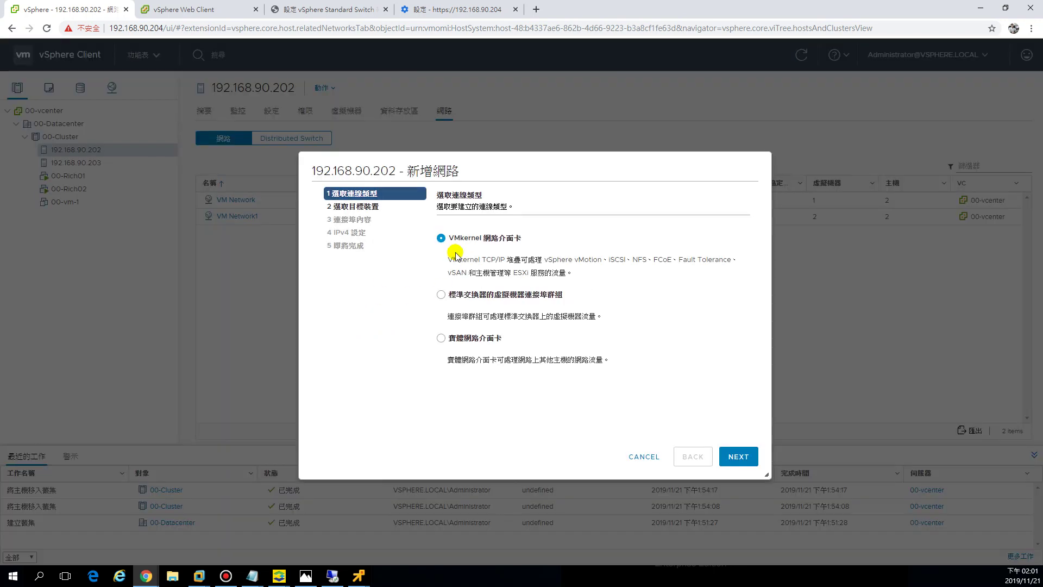
left_click(750, 463)
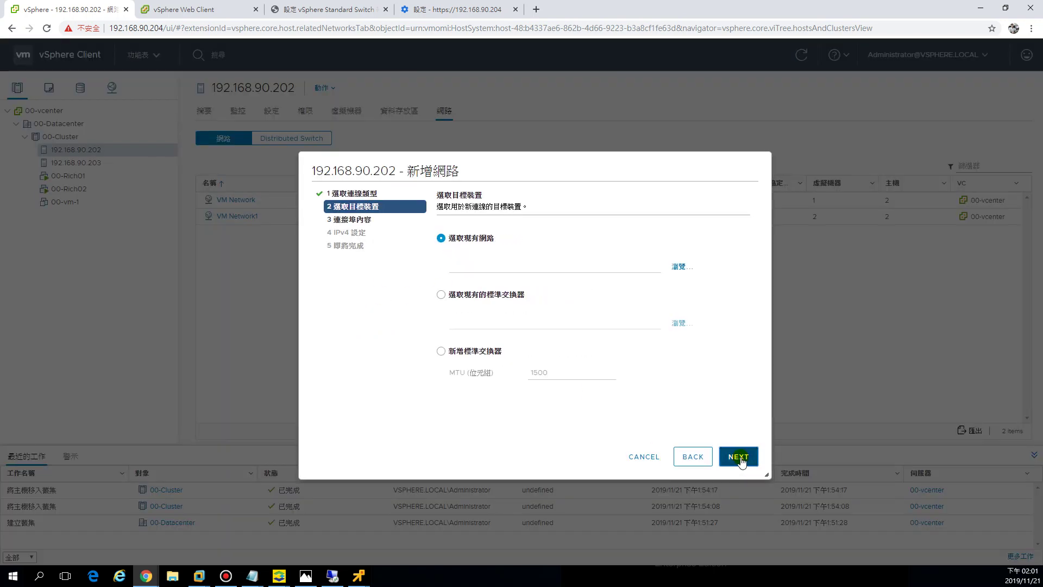
left_click(441, 295)
left_click(678, 324)
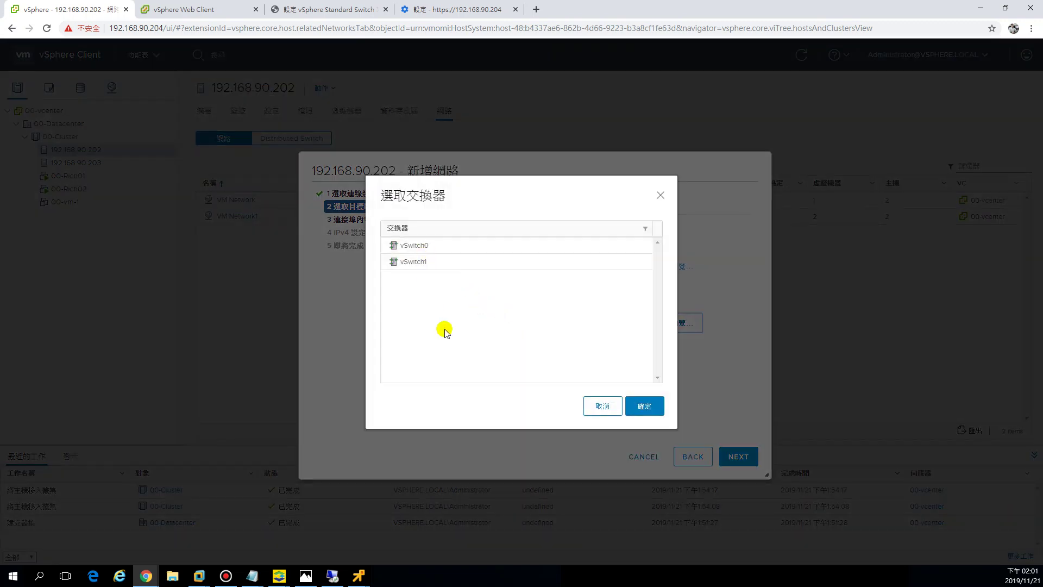
left_click(602, 407)
Choose a new standard switch as the target device and continue to its physical adapter assignment.
left_click(442, 351)
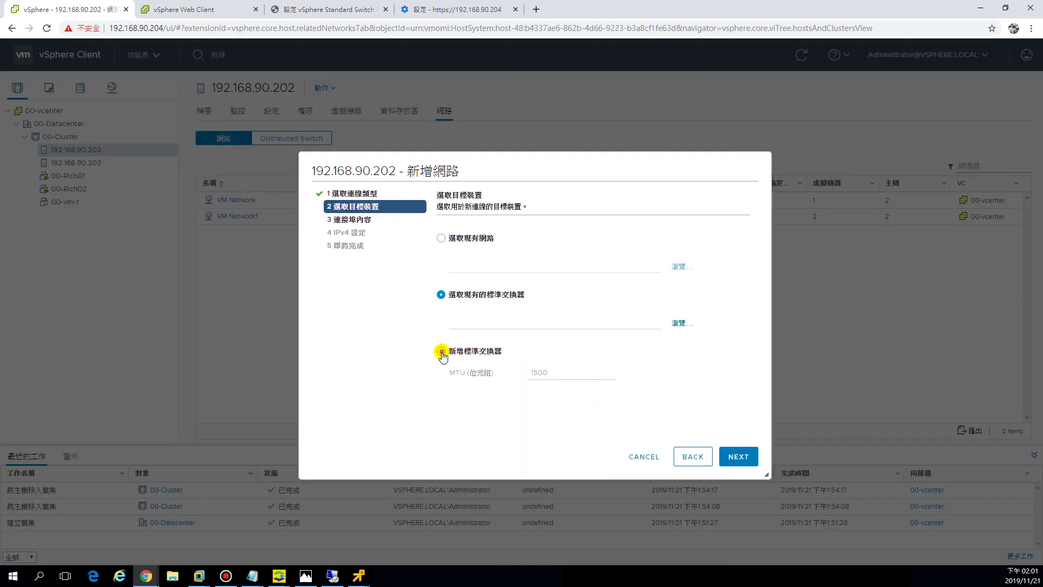
left_click(739, 456)
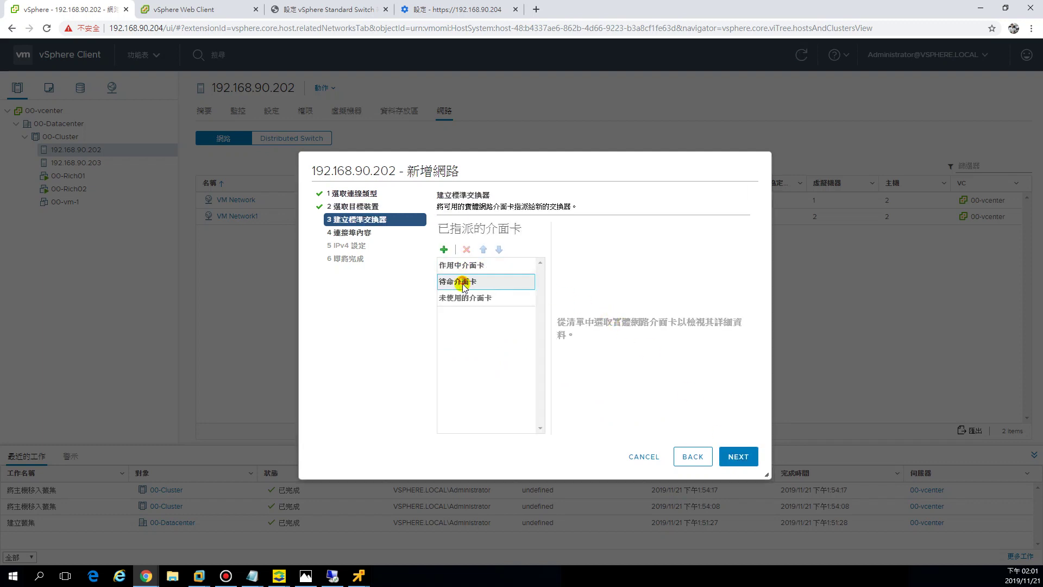
left_click(463, 299)
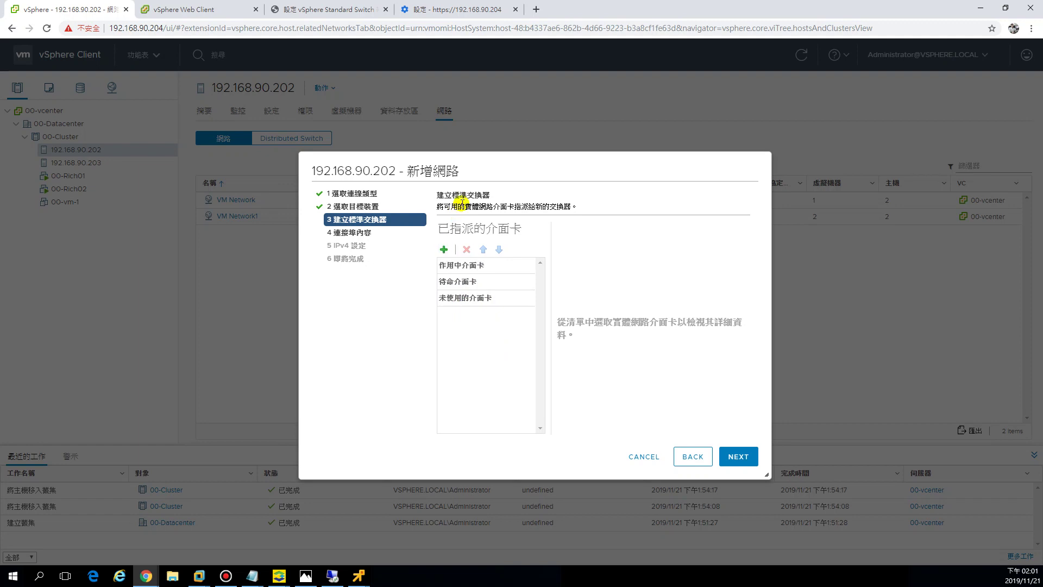
Assign vmnic3 as an active adapter of the new standard switch and continue to the port properties.
left_click(444, 251)
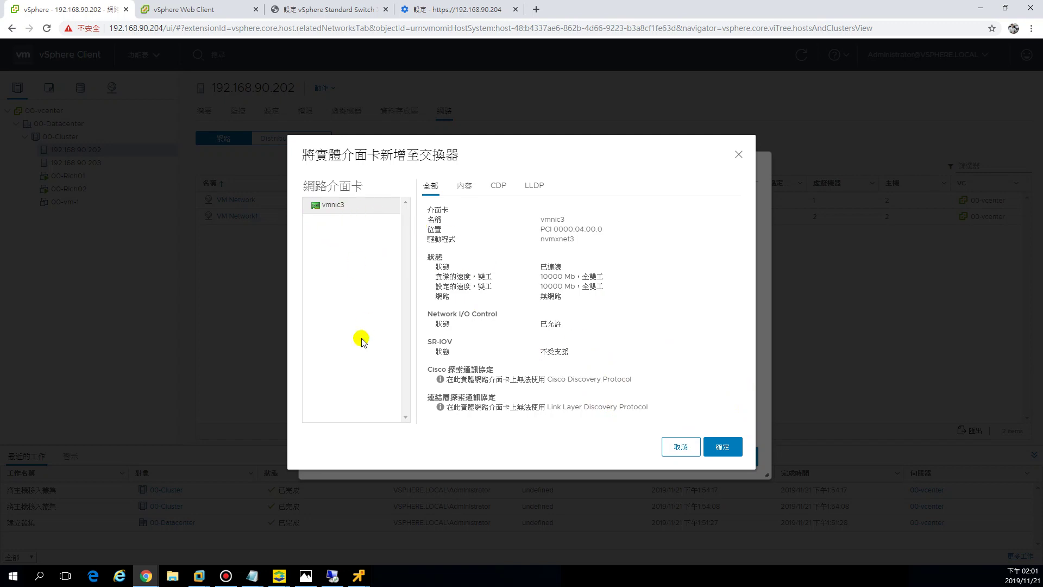
left_click(738, 155)
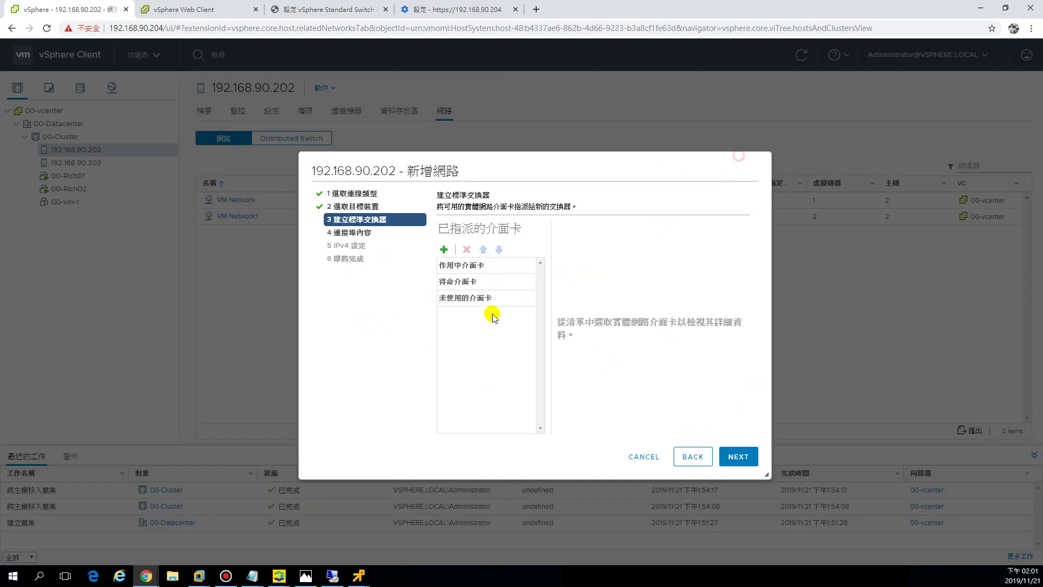
left_click(444, 251)
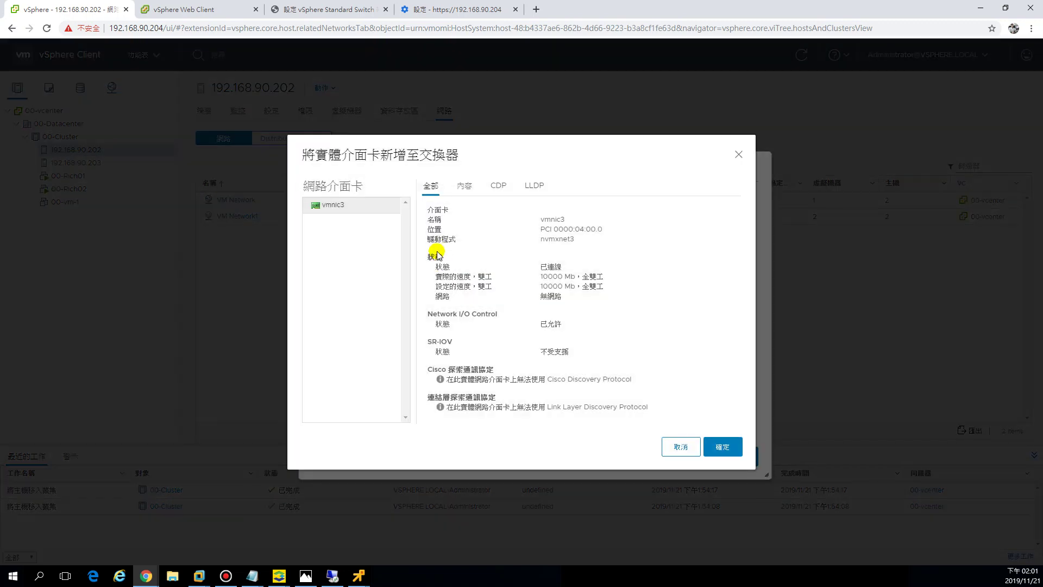
left_click(331, 208)
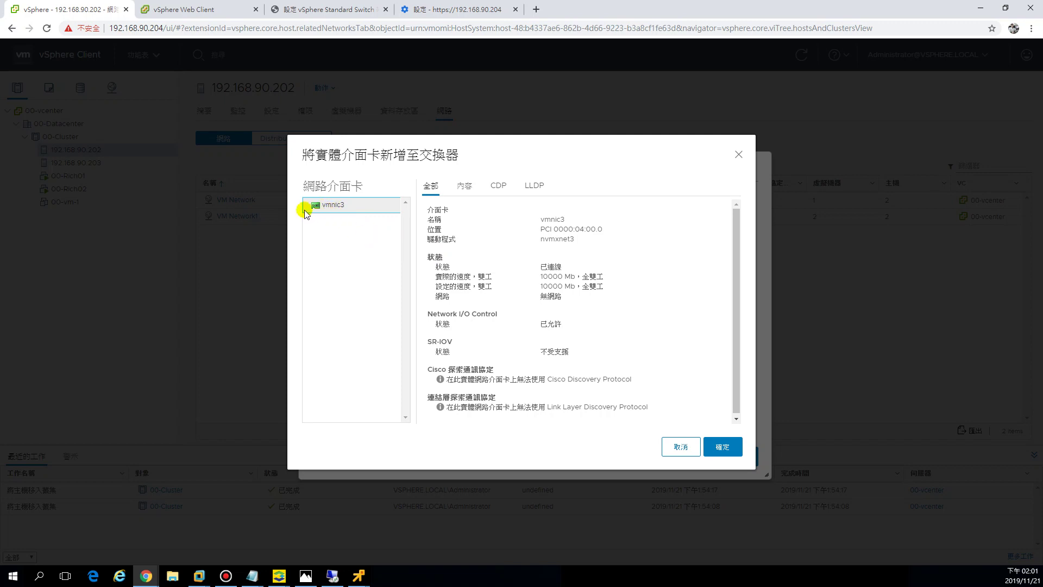
left_click(723, 446)
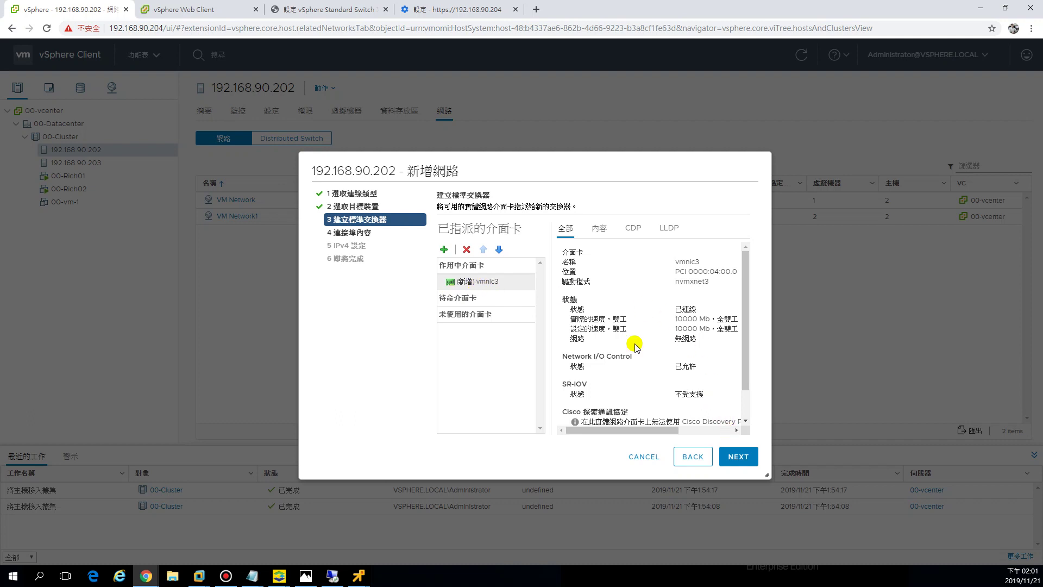
mouse_move(372, 172)
left_mouse_down()
mouse_move(354, 168)
mouse_move(382, 164)
left_mouse_up()
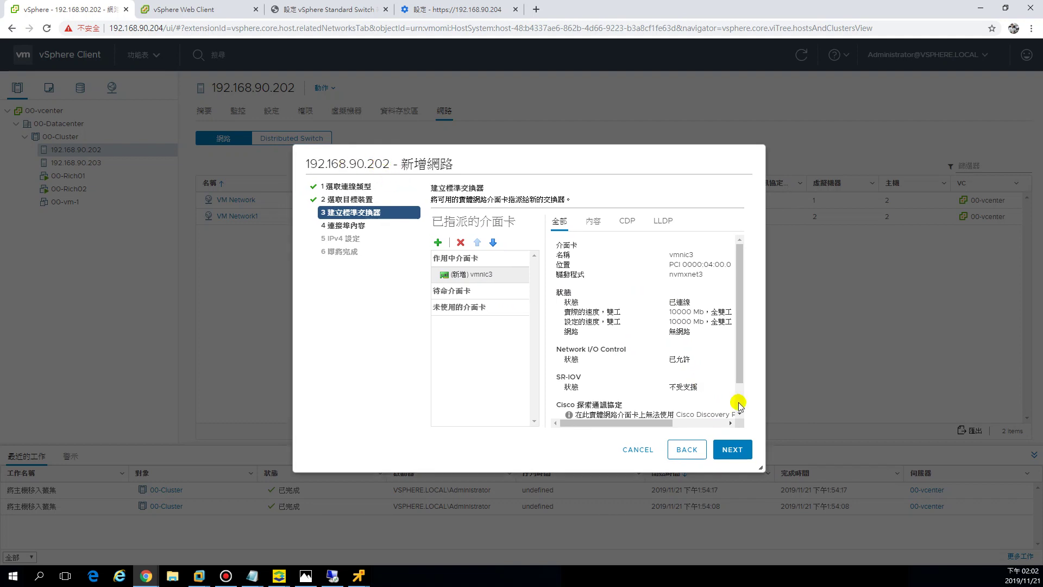
left_click(732, 450)
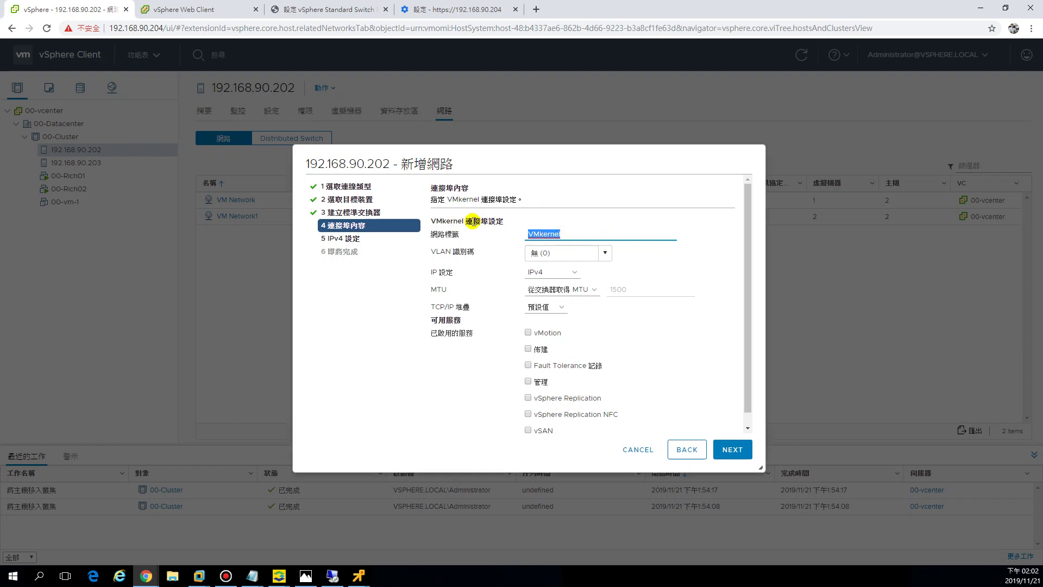
Set the VMkernel port's network label to VMotion and enable the vMotion service.
left_click(540, 233)
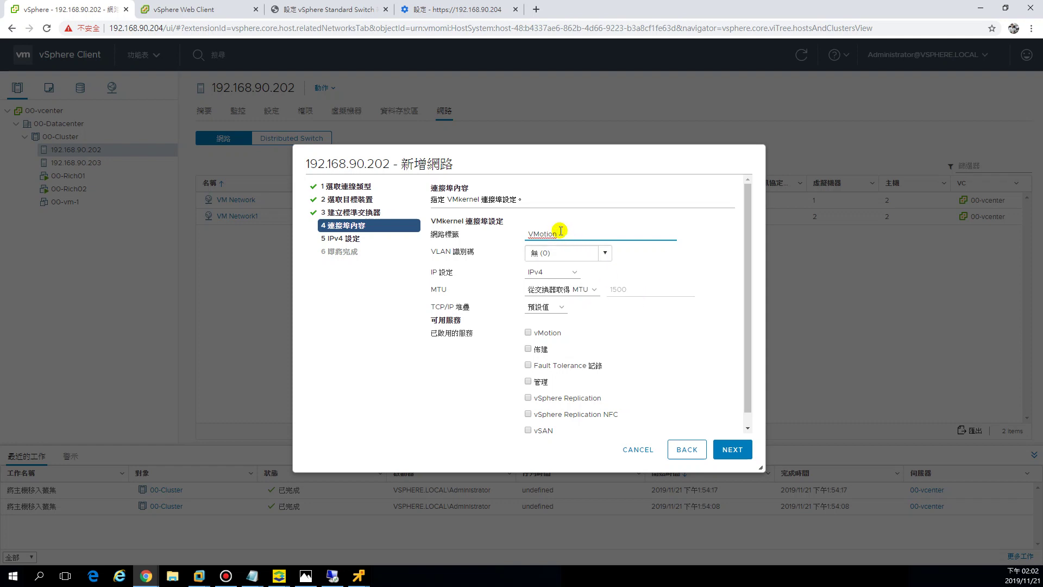
left_click(528, 333)
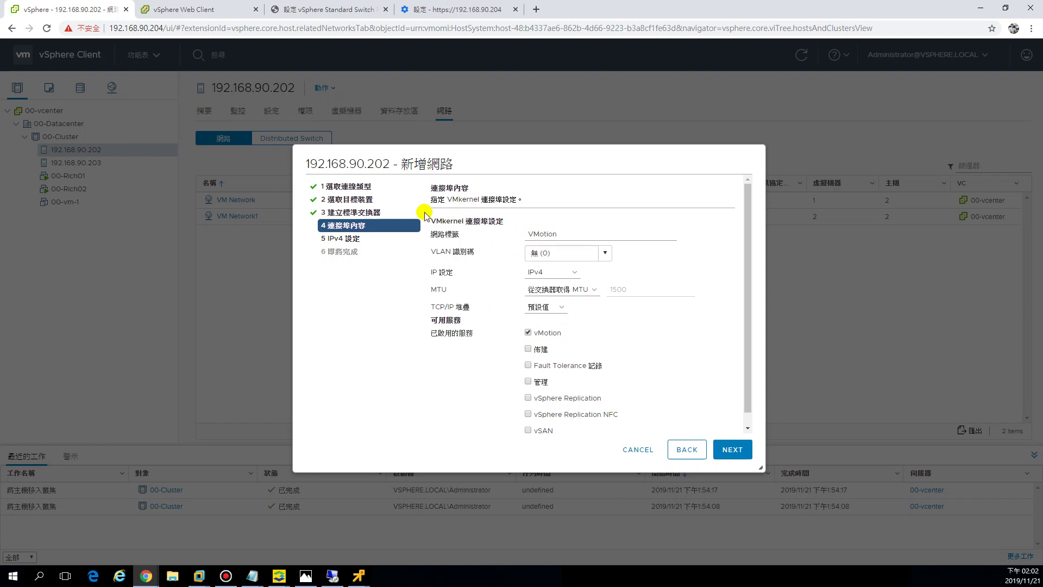
left_click(528, 332)
Copy the network label text VMotion of the VMkernel port.
left_click(565, 233)
double_click(565, 233)
right_click(537, 232)
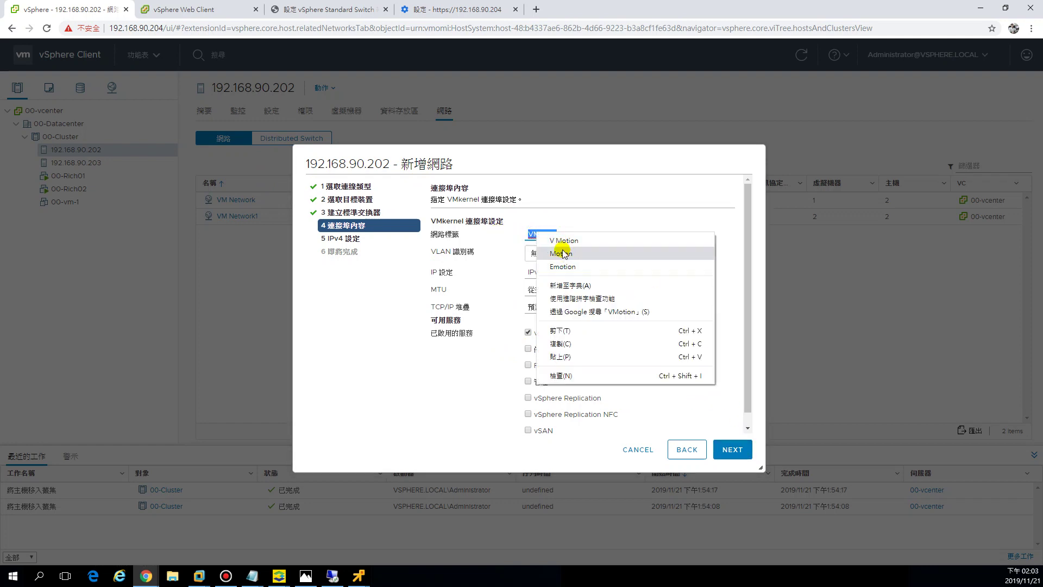
left_click(568, 343)
left_click(575, 231)
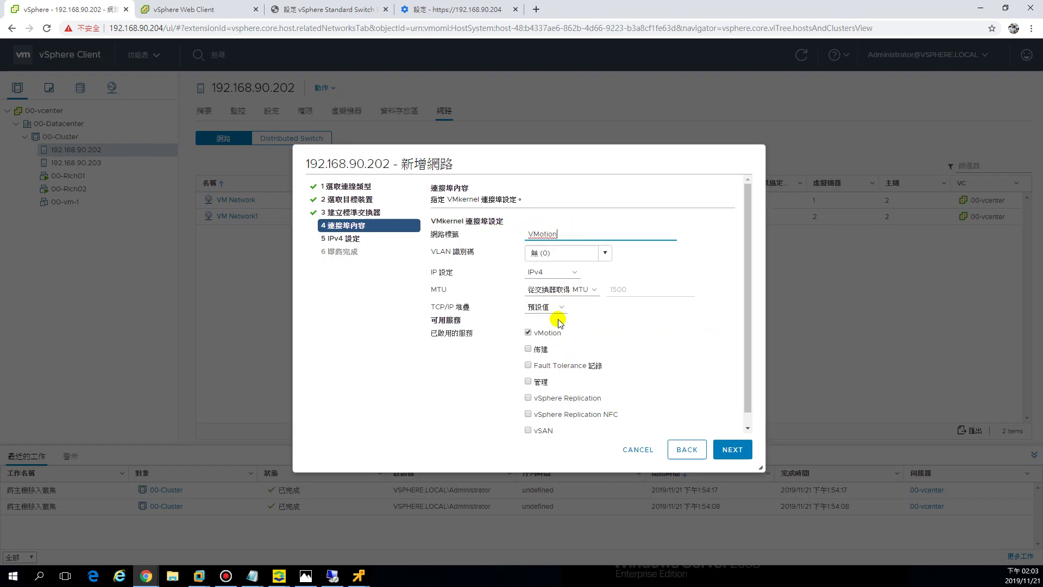
Review the IPv4 settings, the port properties and the assigned adapters of the new VMkernel connection.
left_click(734, 455)
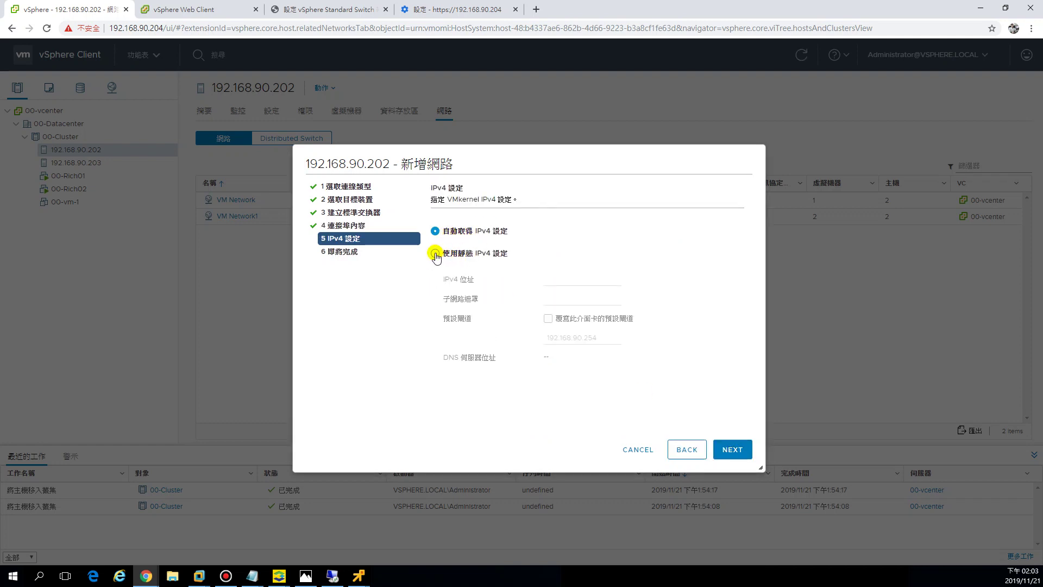
left_click(679, 450)
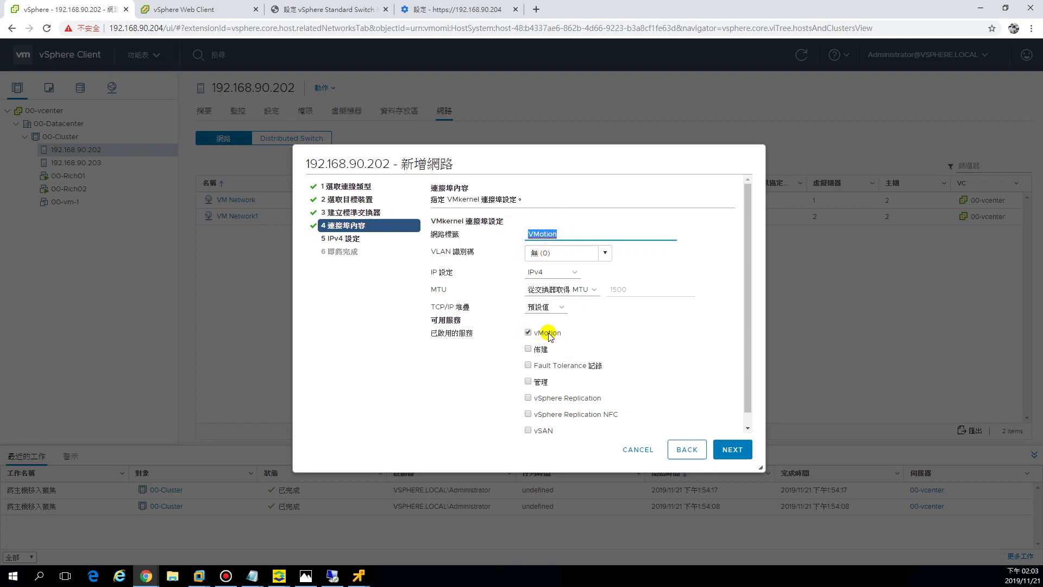
left_click(354, 213)
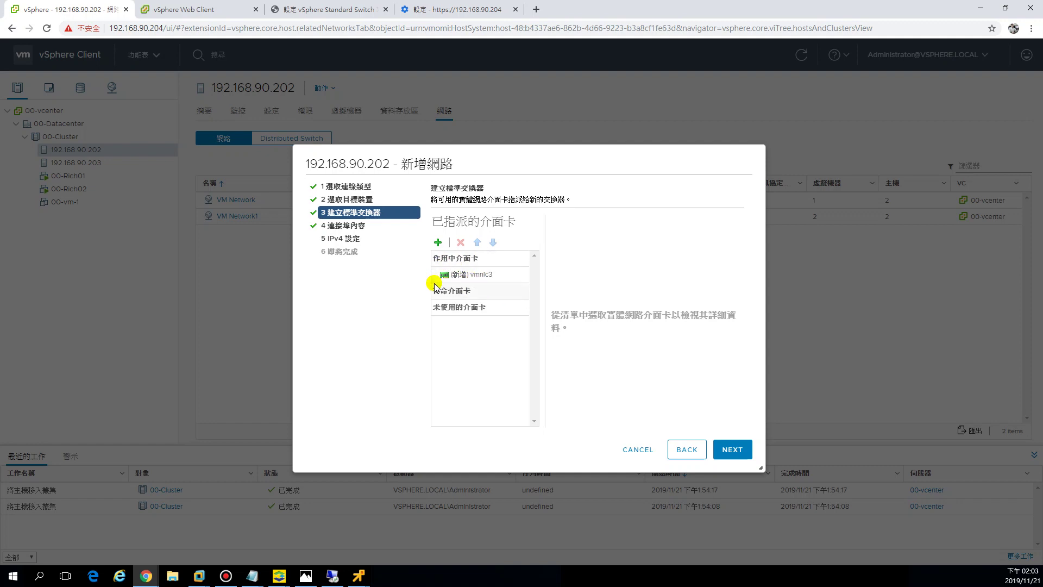
Give the VMkernel port on host 192.168.90.202 static IPv4 settings with address 10.10.10.99 and subnet mask 255.255.255.0.
left_click(353, 223)
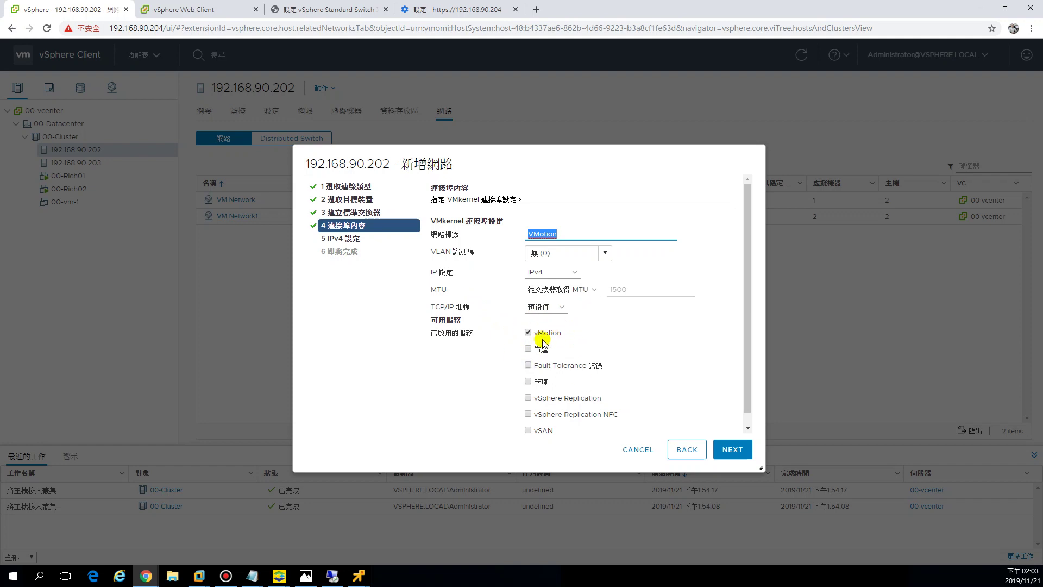
left_click(733, 451)
left_click(463, 259)
left_click(558, 279)
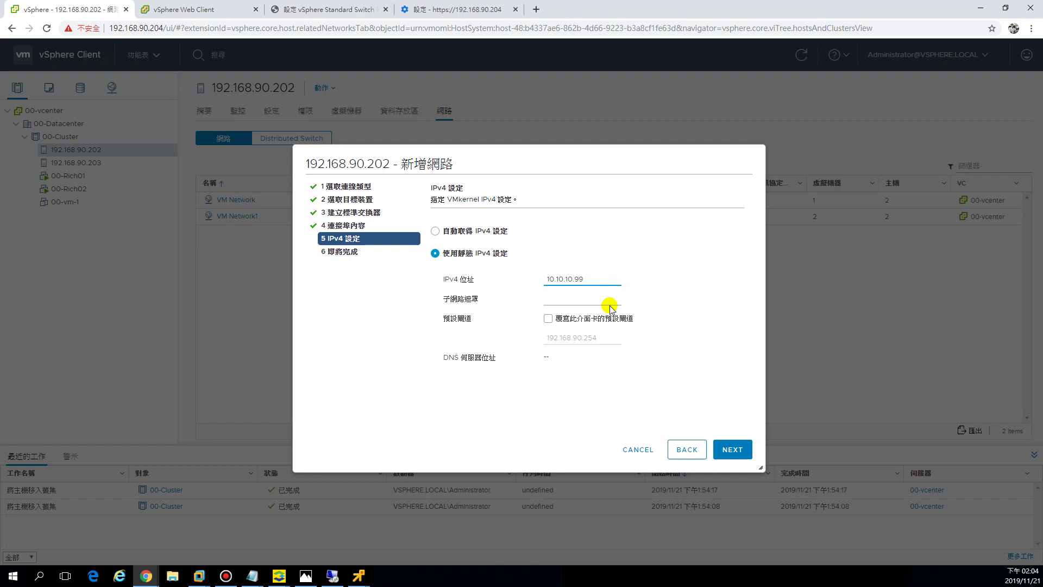
left_click(611, 308)
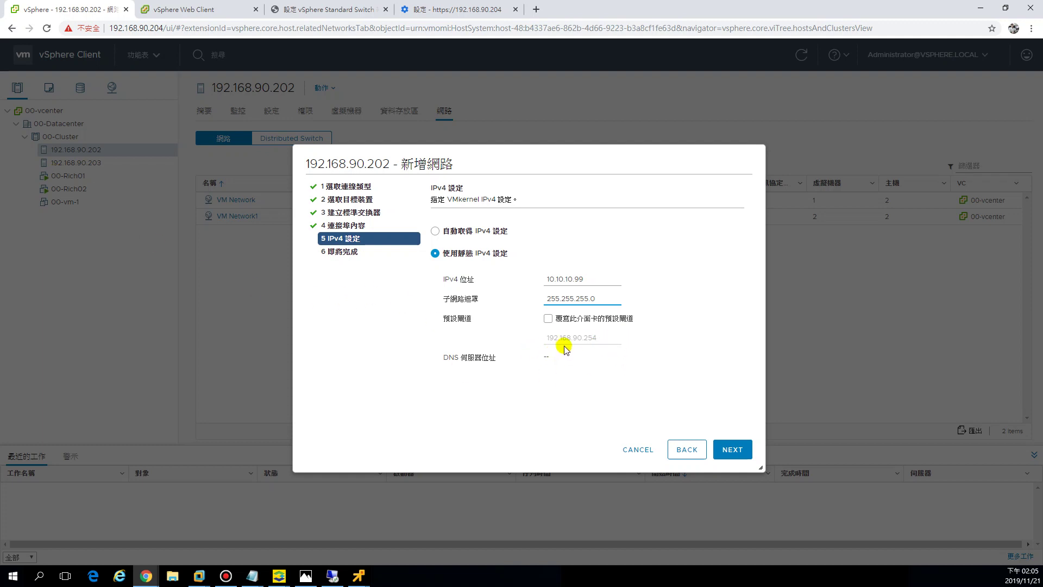
Change the VMkernel port's IPv4 address to 10.10.10.201 and finish adding the network to the host.
left_click(584, 278)
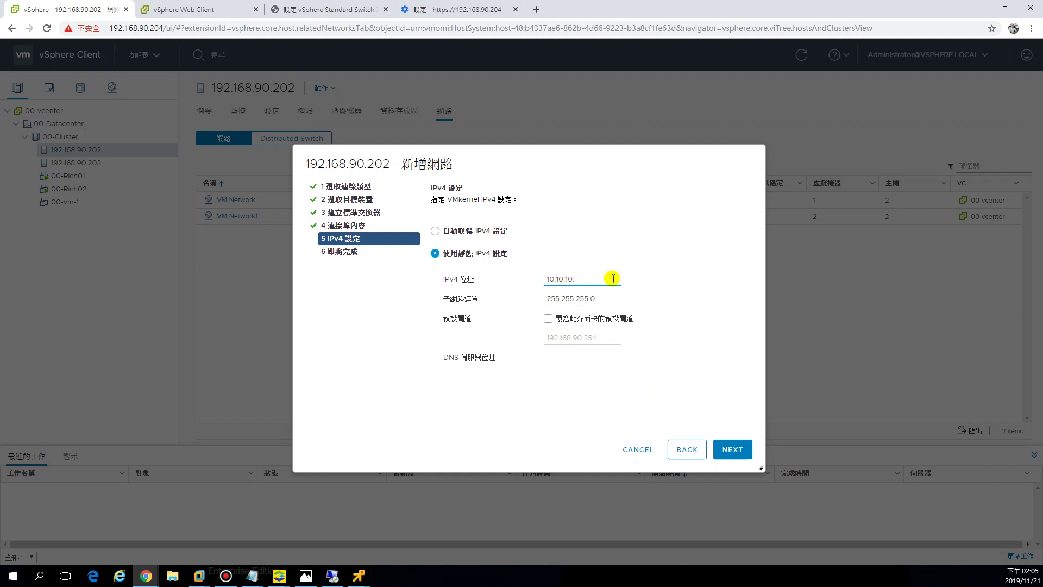
left_click_drag(544, 279, 580, 279)
left_click(580, 279)
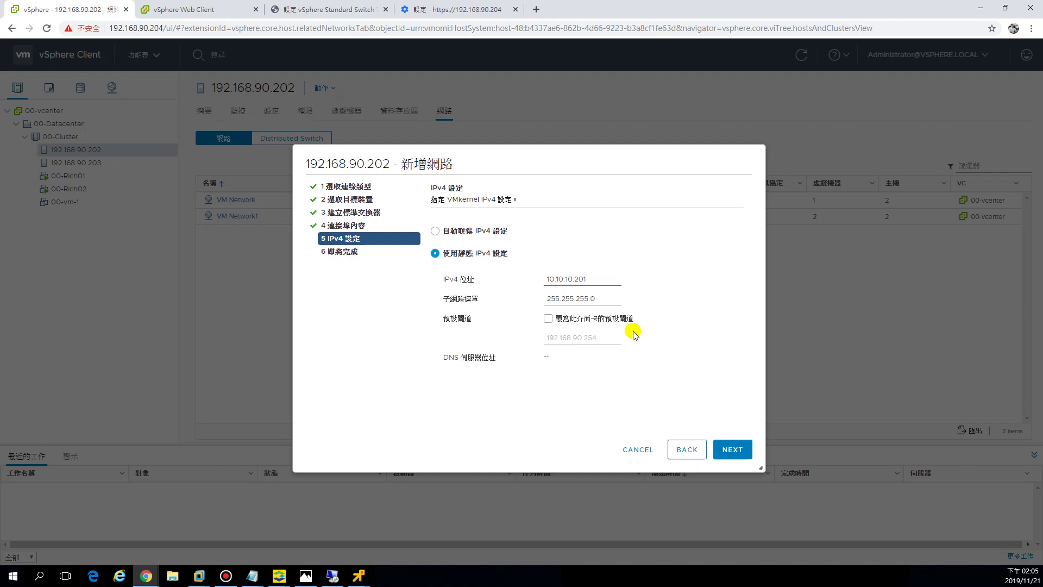
left_click_drag(597, 278, 576, 278)
left_click(580, 283)
double_click(580, 281)
left_click(737, 453)
left_click(738, 455)
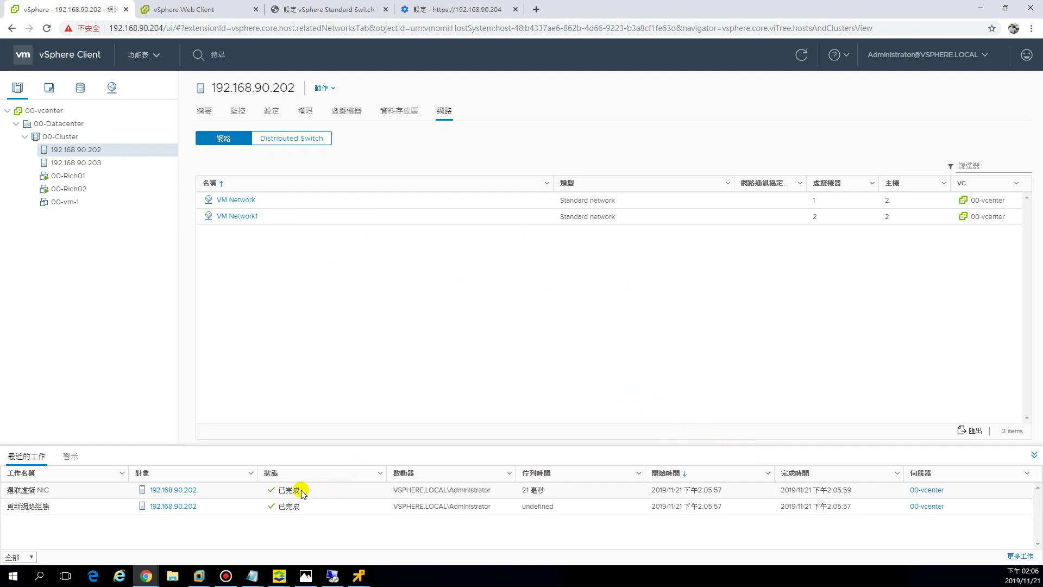
Start adding a VMkernel network adapter on host 192.168.90.203, targeting a new standard switch with an MTU of 1500.
left_click(94, 166)
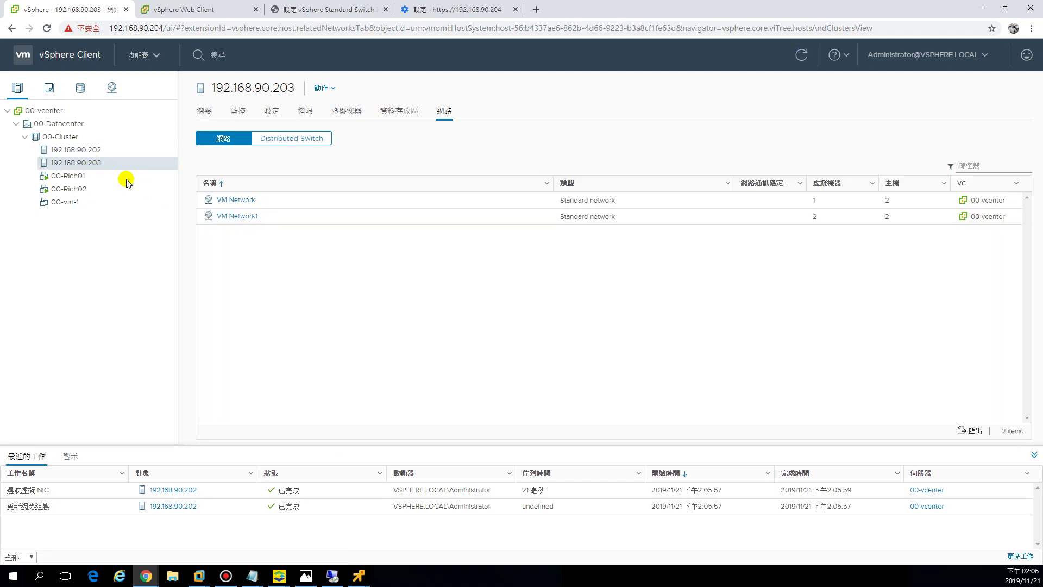
left_click(322, 90)
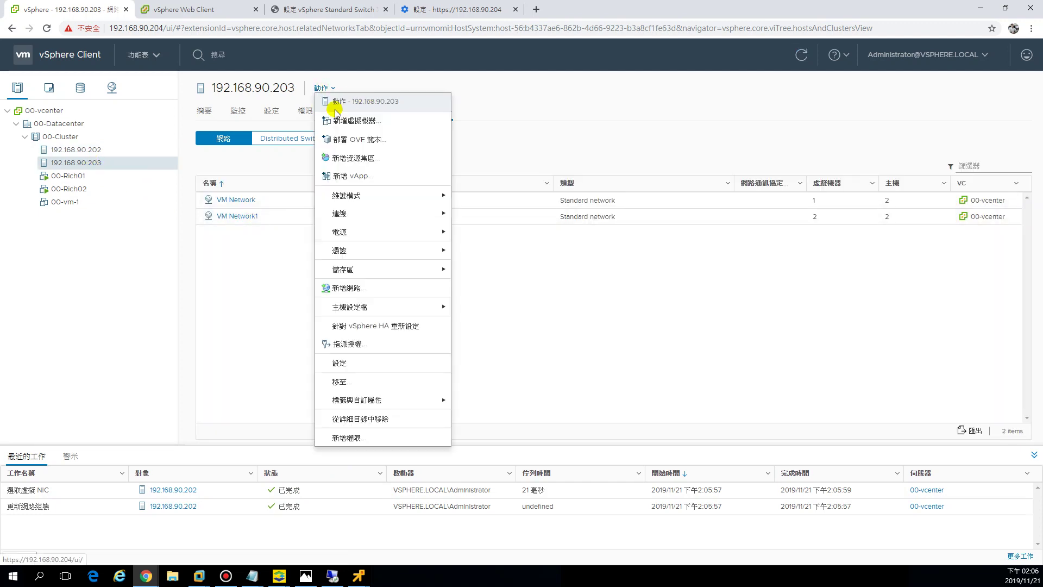
left_click(350, 288)
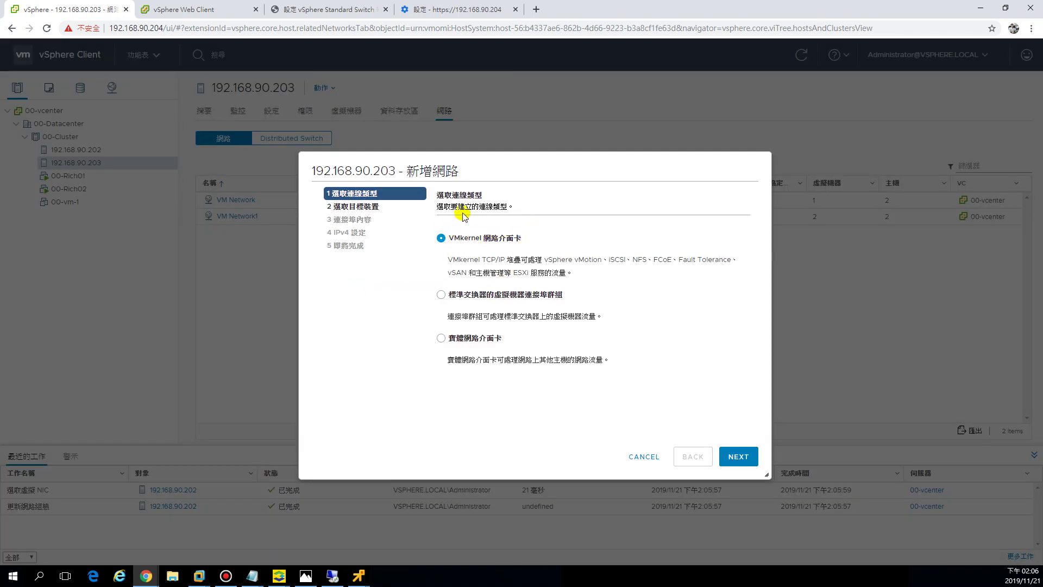
left_click(736, 458)
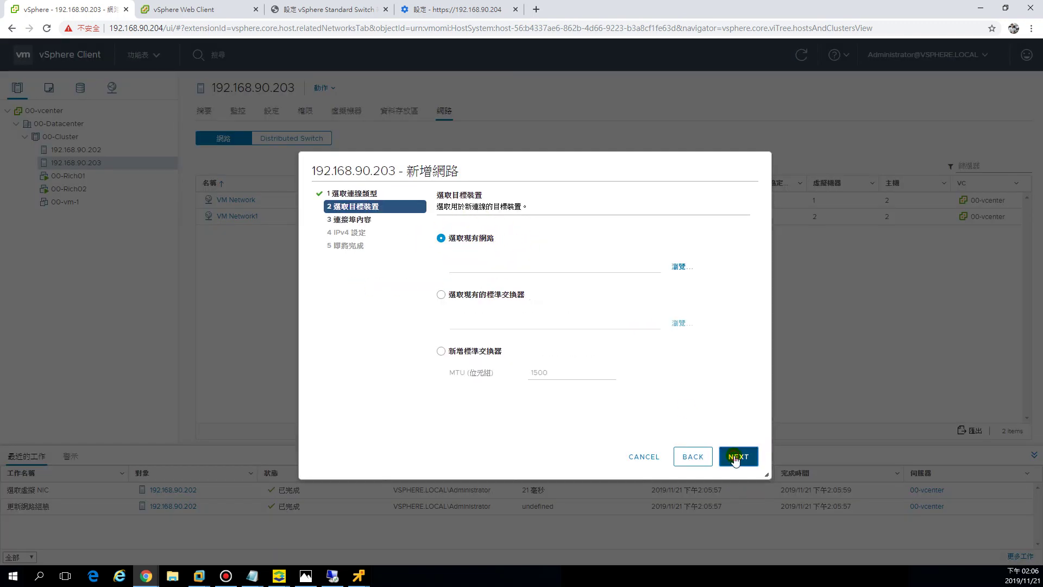
left_click(440, 351)
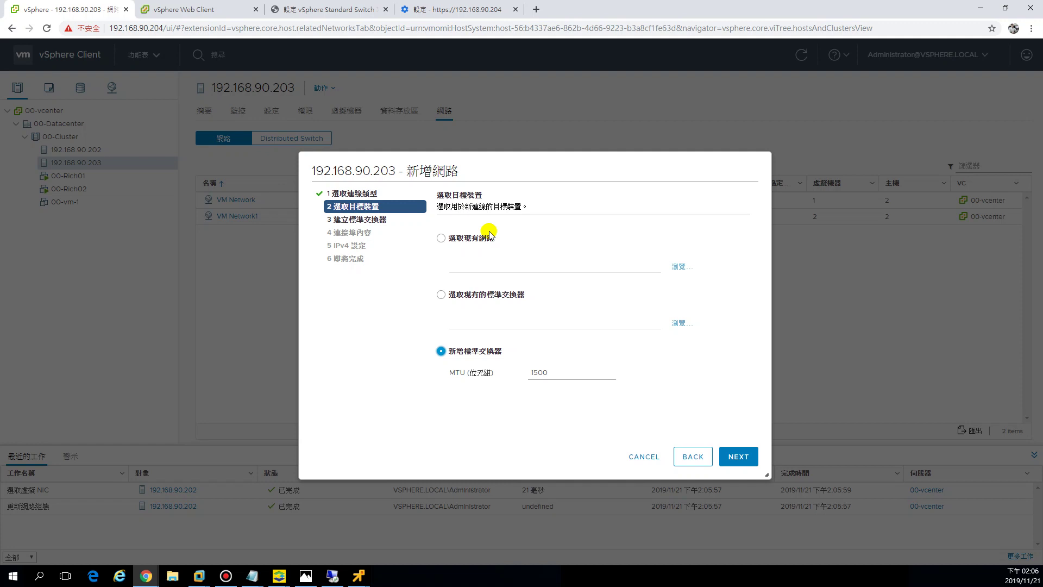
left_click(736, 456)
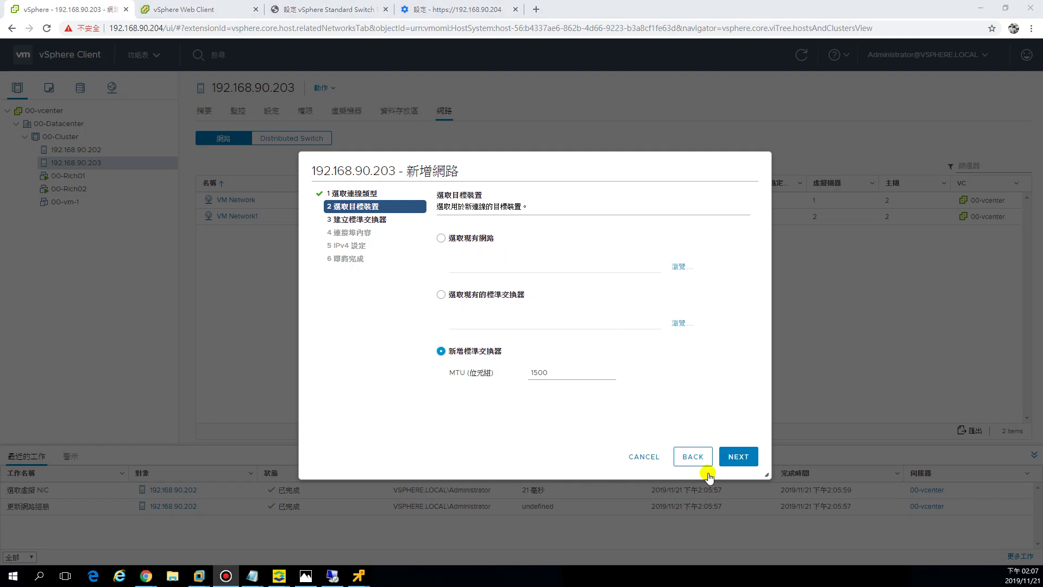
left_click(745, 449)
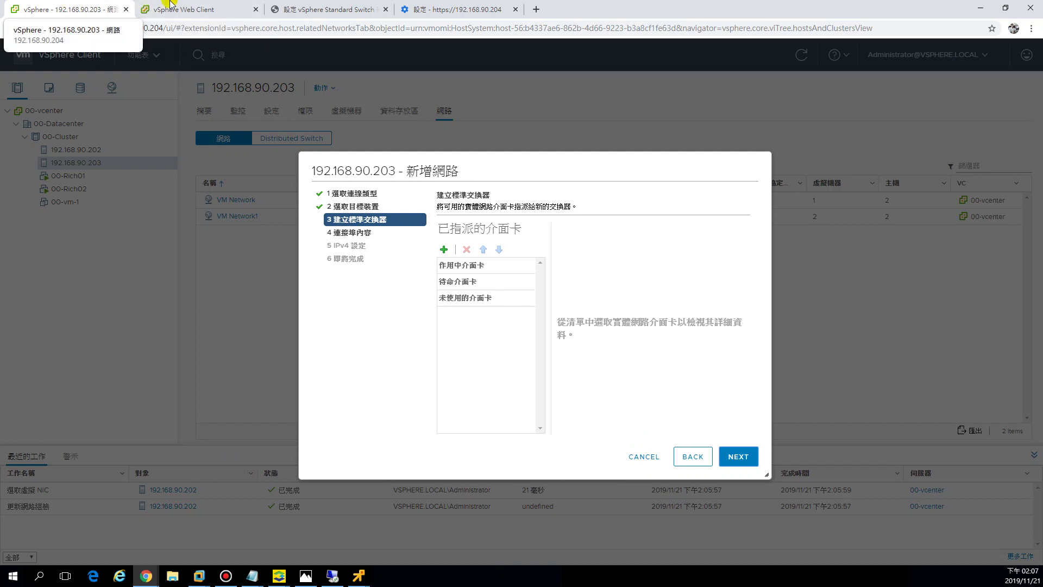
Assign vmnic3 as the active adapter of the new standard switch on 192.168.90.203 and continue to the port properties.
left_click(444, 250)
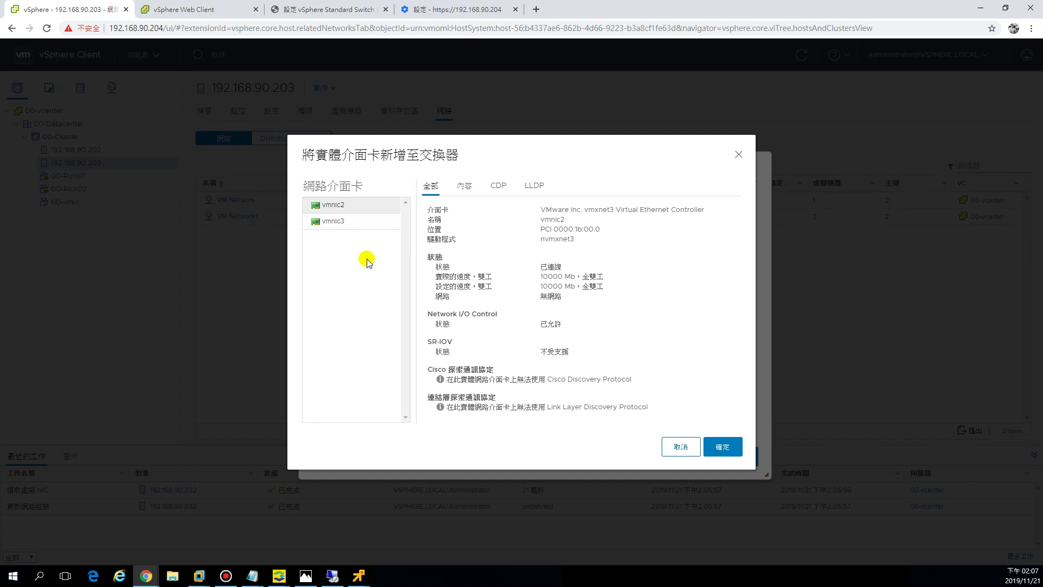
left_click(342, 225)
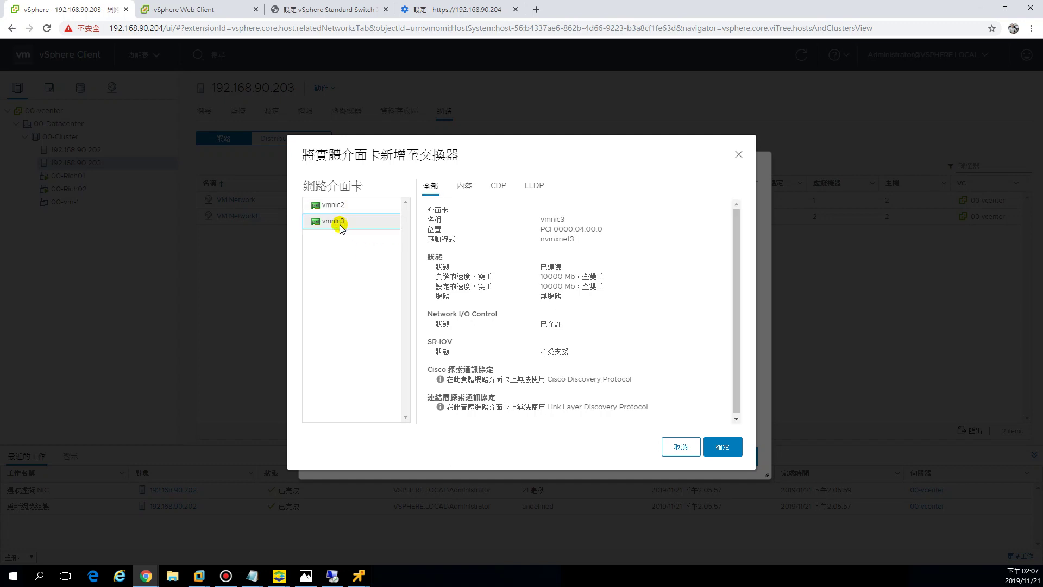
left_click(726, 449)
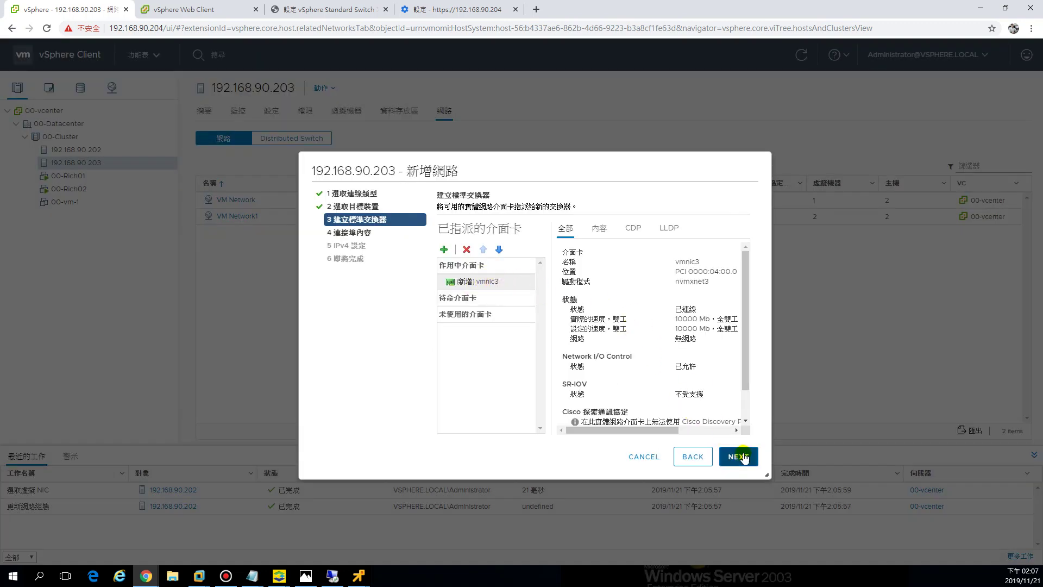
left_click(739, 457)
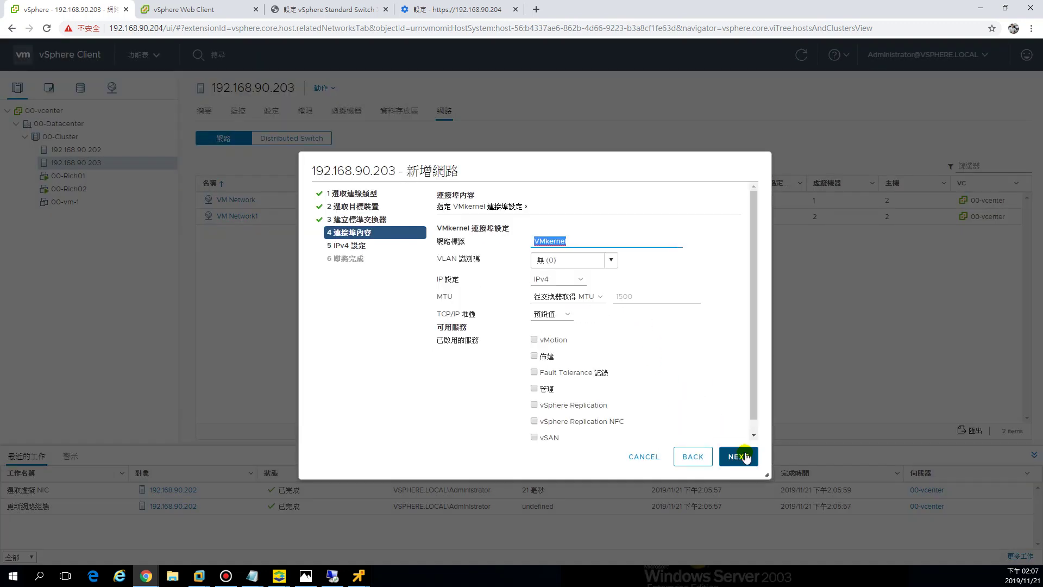
Set the network label of the VMkernel port on 192.168.90.203 to VMotion and enable the vMotion service.
left_click(574, 239)
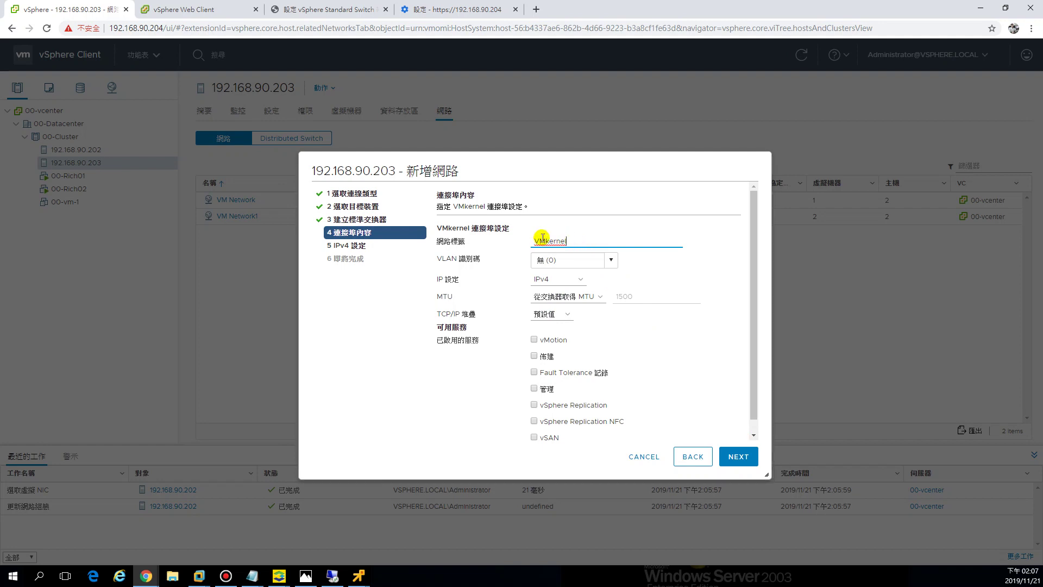
left_click_drag(546, 240, 763, 270)
key("BackSpace")
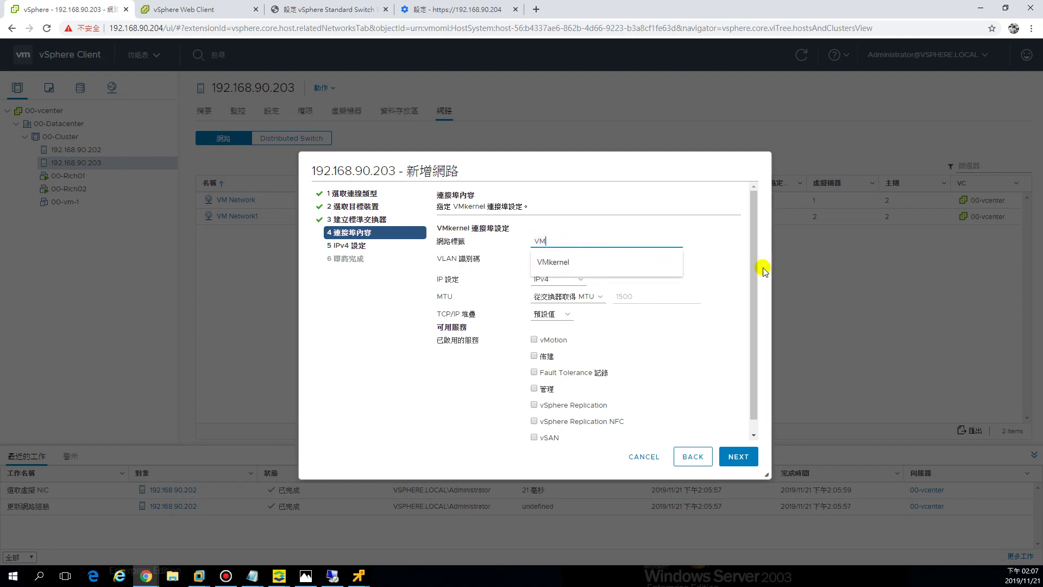
type("otion")
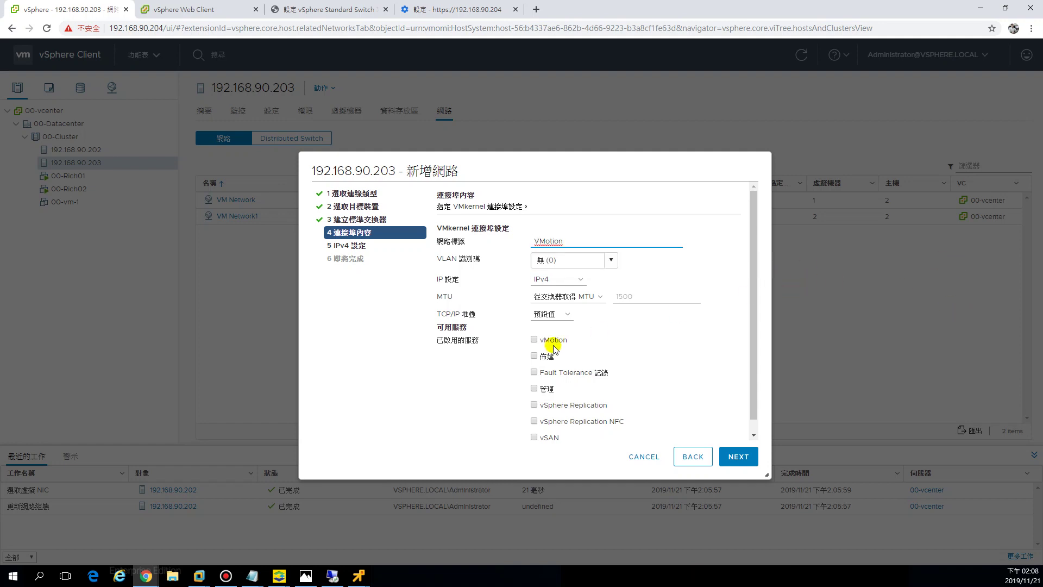
left_click(535, 340)
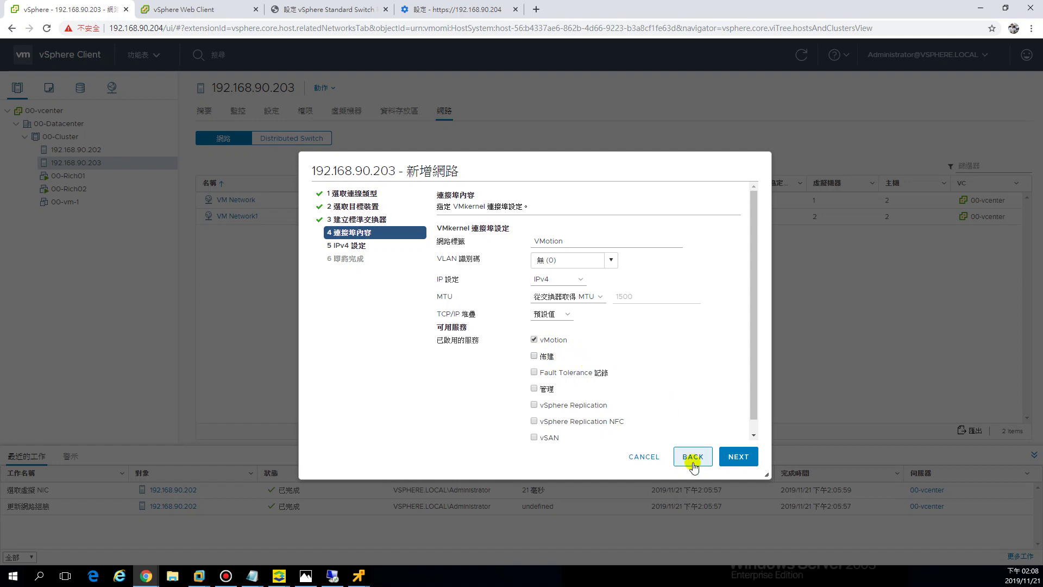
Set static IPv4 address 10.10.10.202 with subnet mask 255.255.255.0 for the VMkernel port on 192.168.90.203 and finish adding the network.
left_click(736, 459)
left_click(465, 261)
left_click(584, 285)
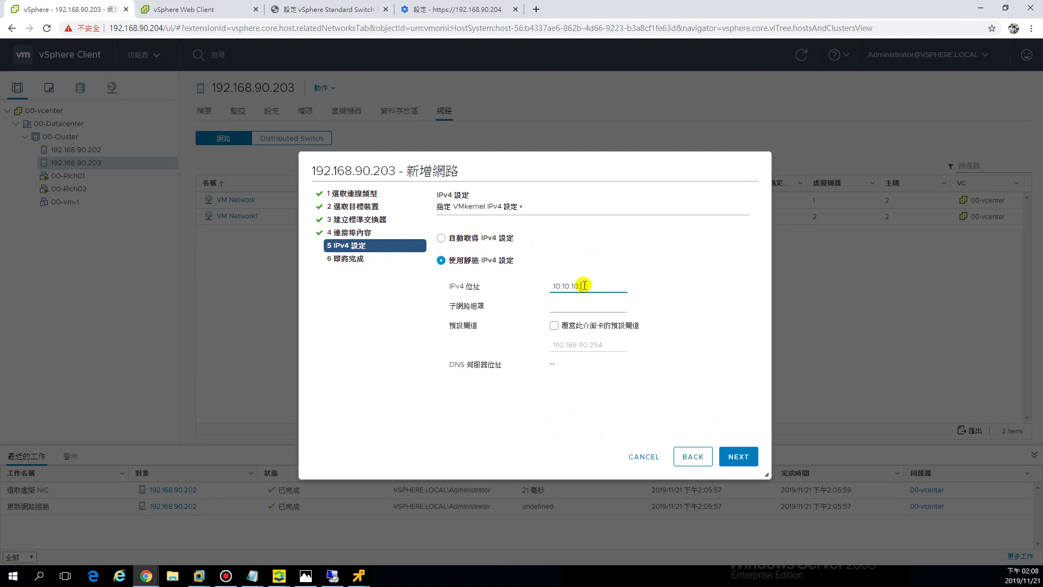
key("Tab")
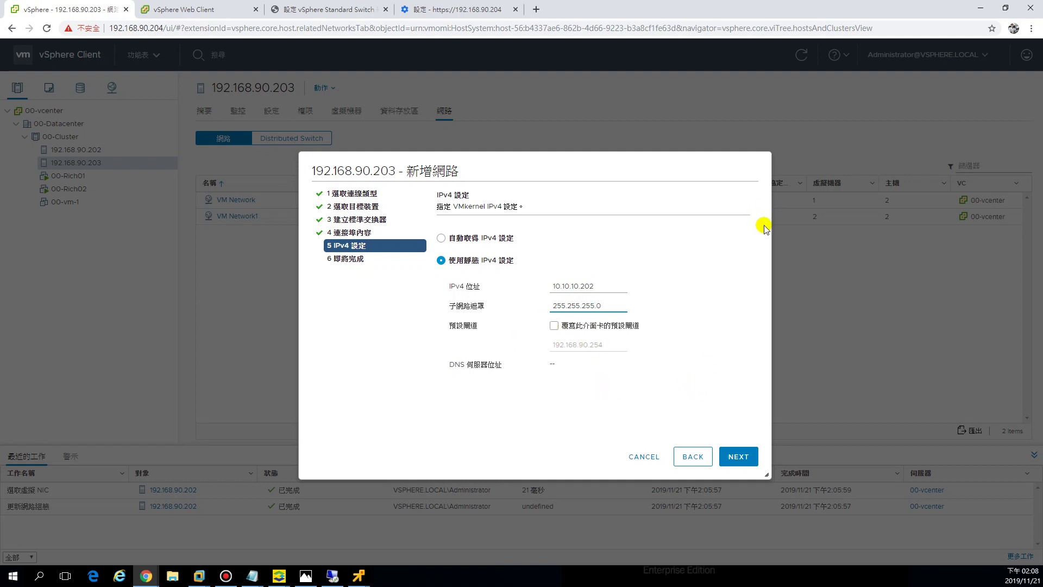
left_click(744, 463)
left_click(742, 460)
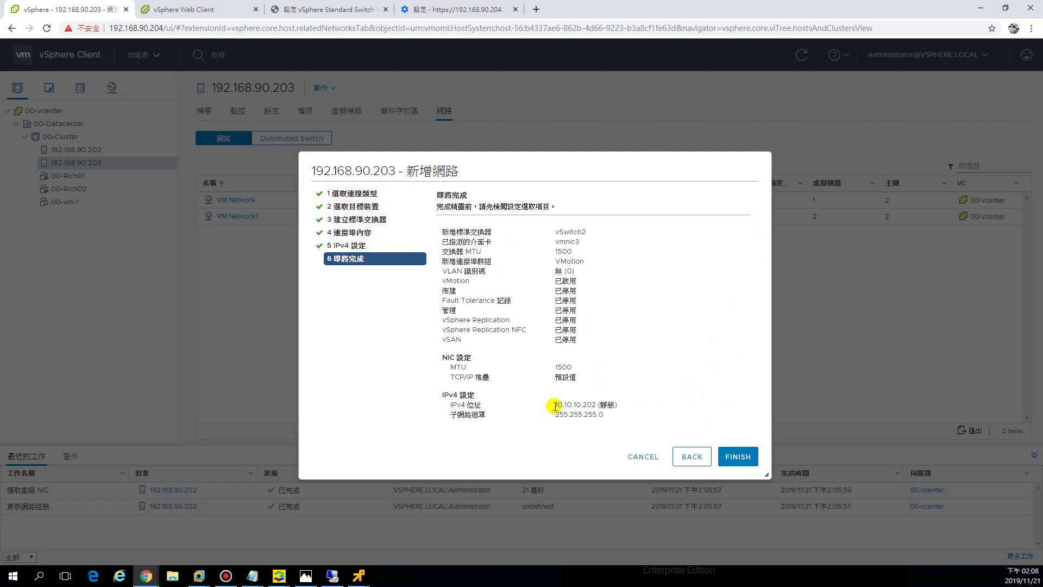
left_click(724, 458)
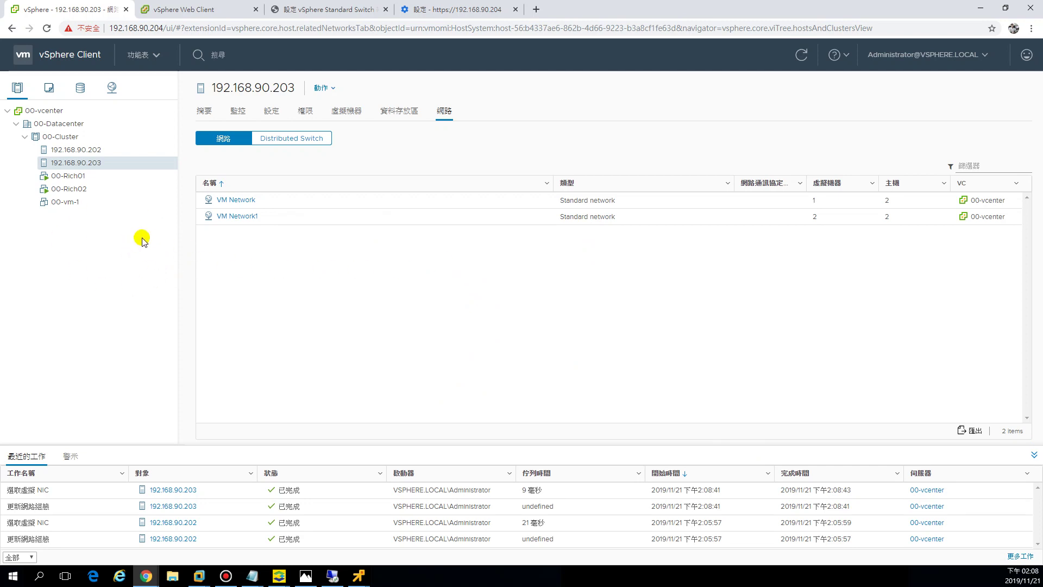
Review the networks, uplink port groups and distributed port groups of 00-vcenter in the networking inventory.
left_click(111, 87)
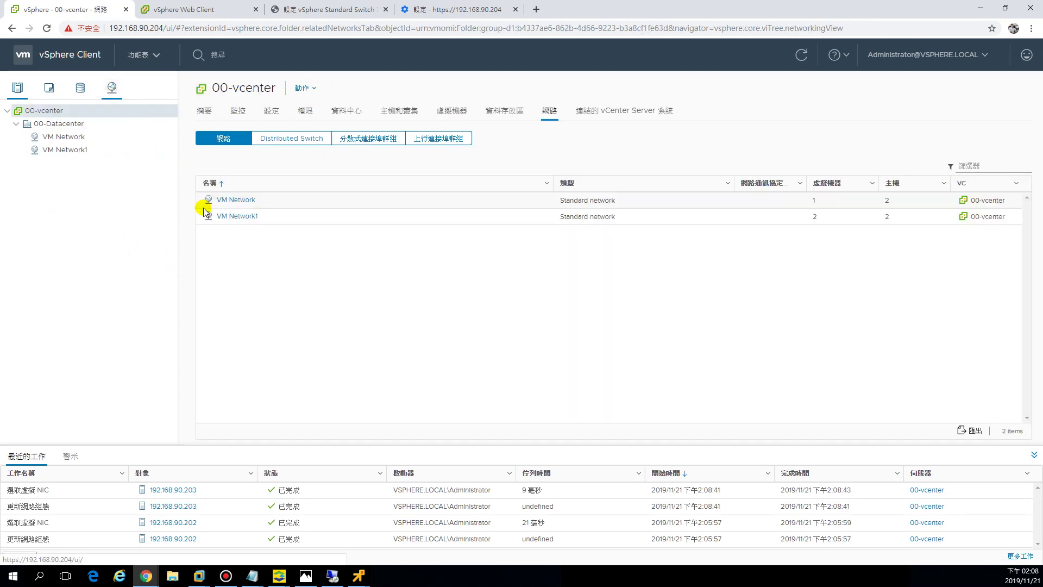
left_click(414, 146)
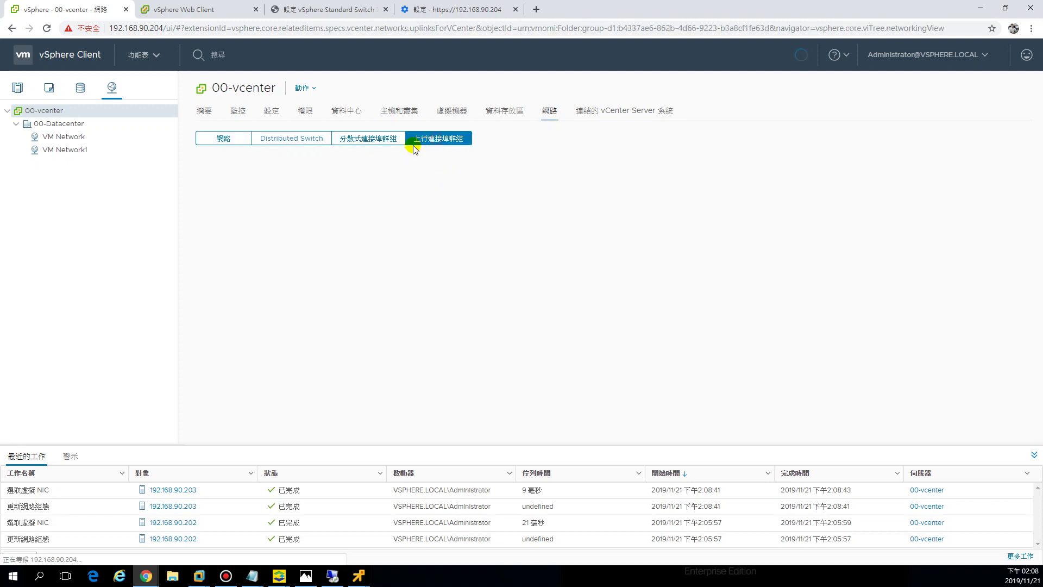
left_click(372, 144)
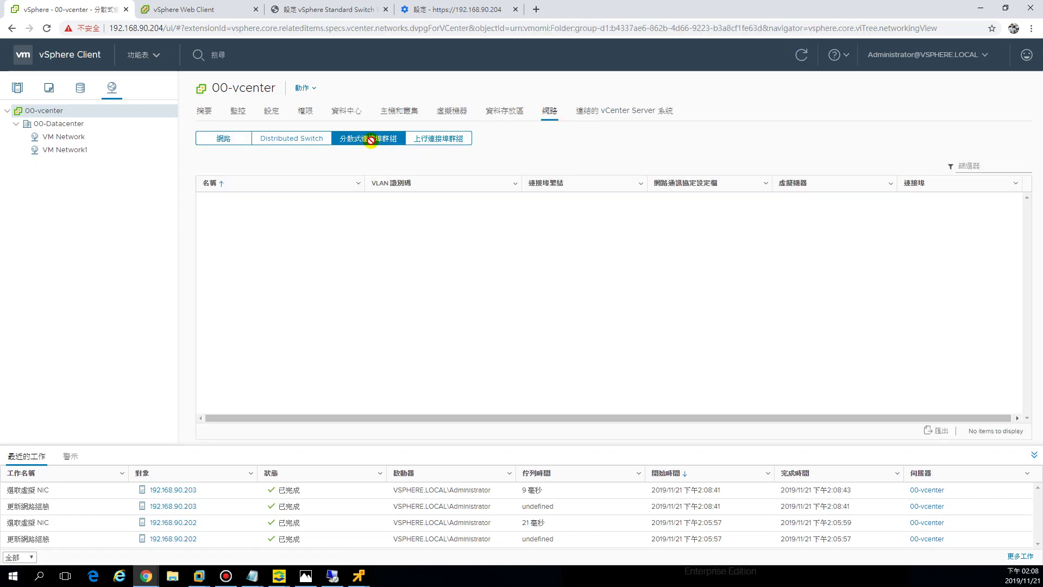
left_click(217, 139)
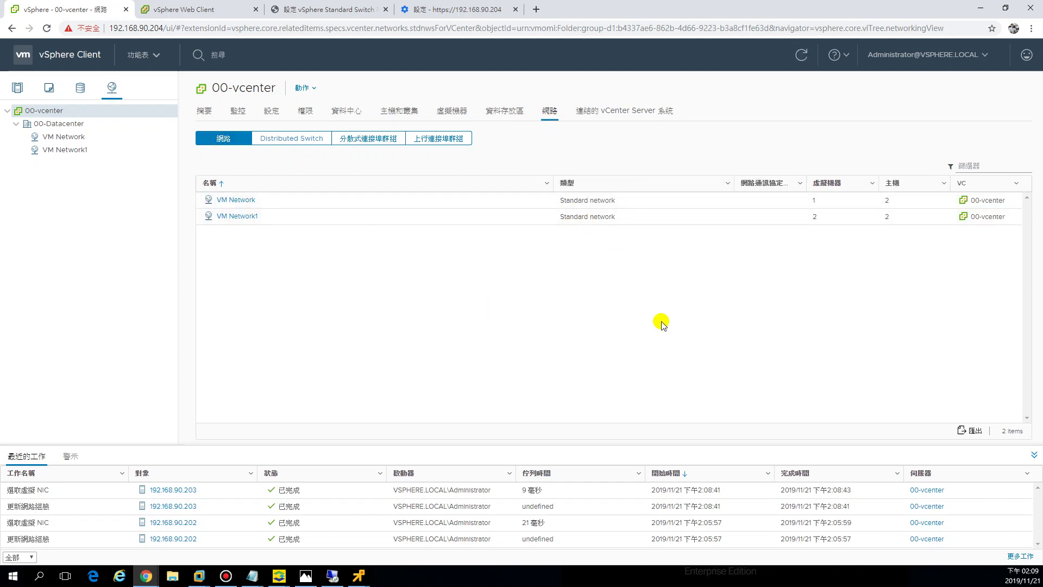
Try to move hosts 192.168.90.202 and 192.168.90.203 out of 00-Cluster directly into 00-Datacenter.
left_click(16, 89)
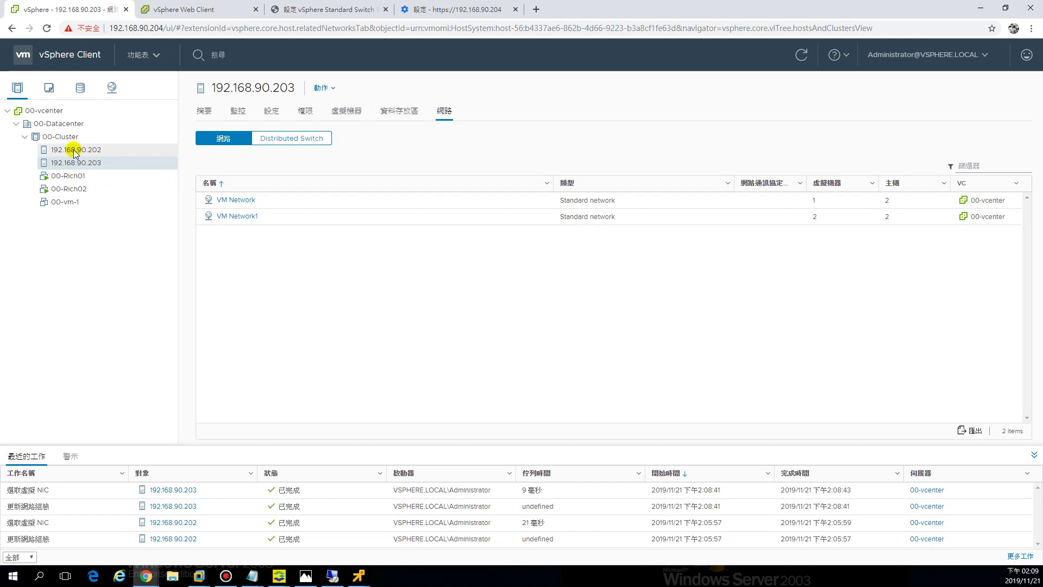
left_click_drag(76, 152, 77, 123)
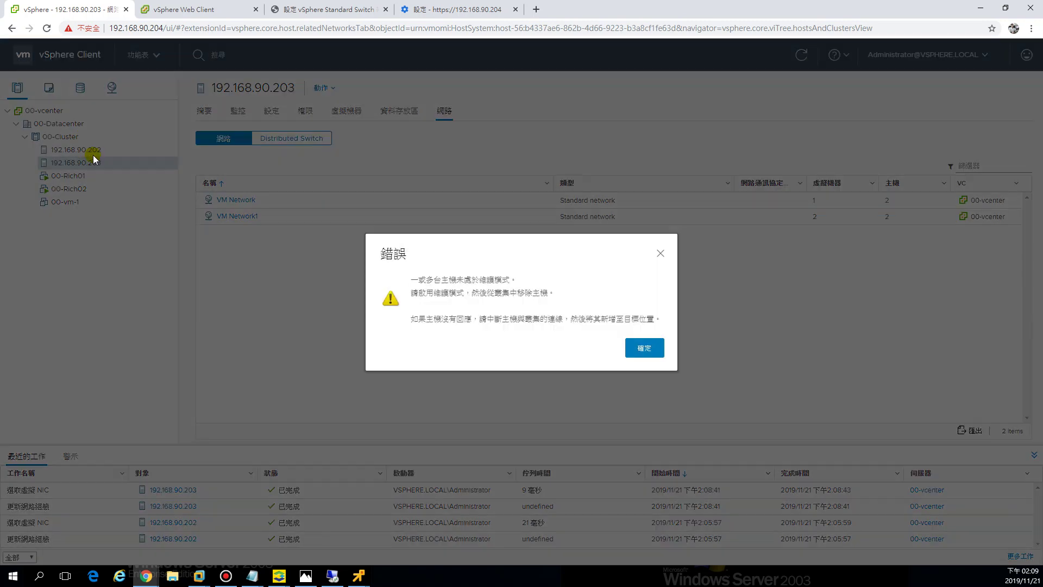
left_click(642, 350)
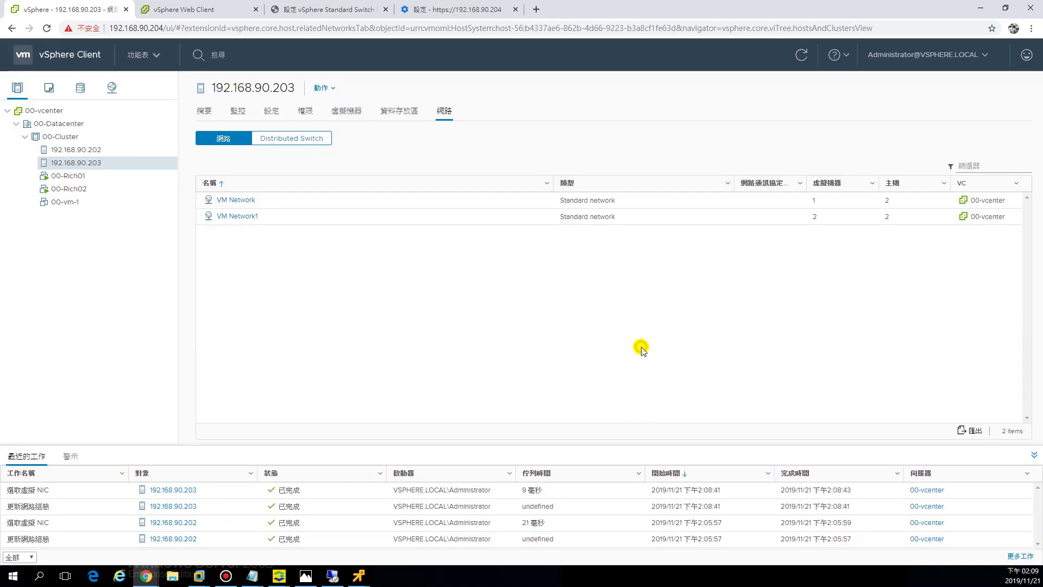
left_click_drag(74, 163, 79, 126)
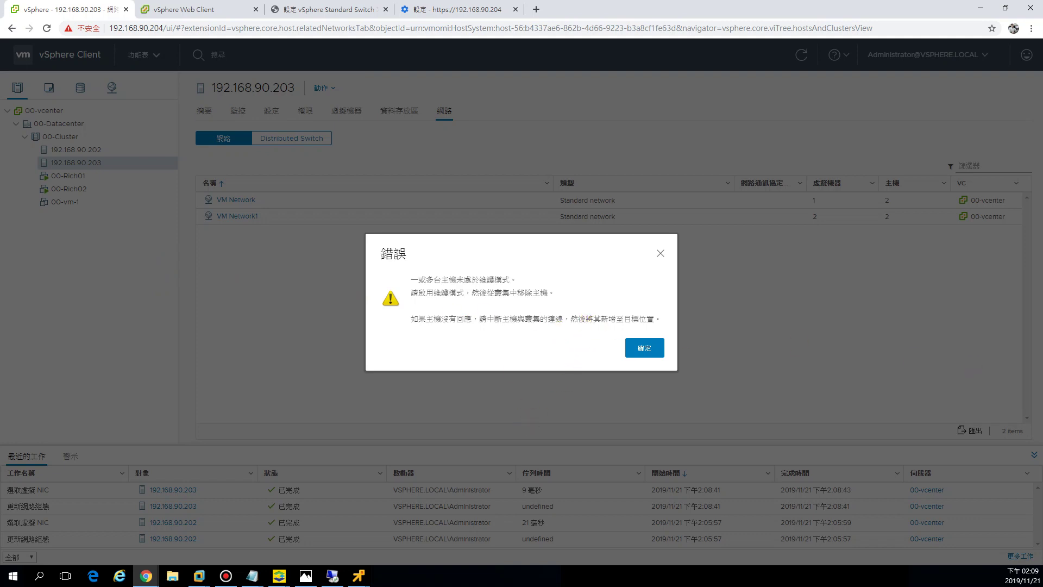
key("Return")
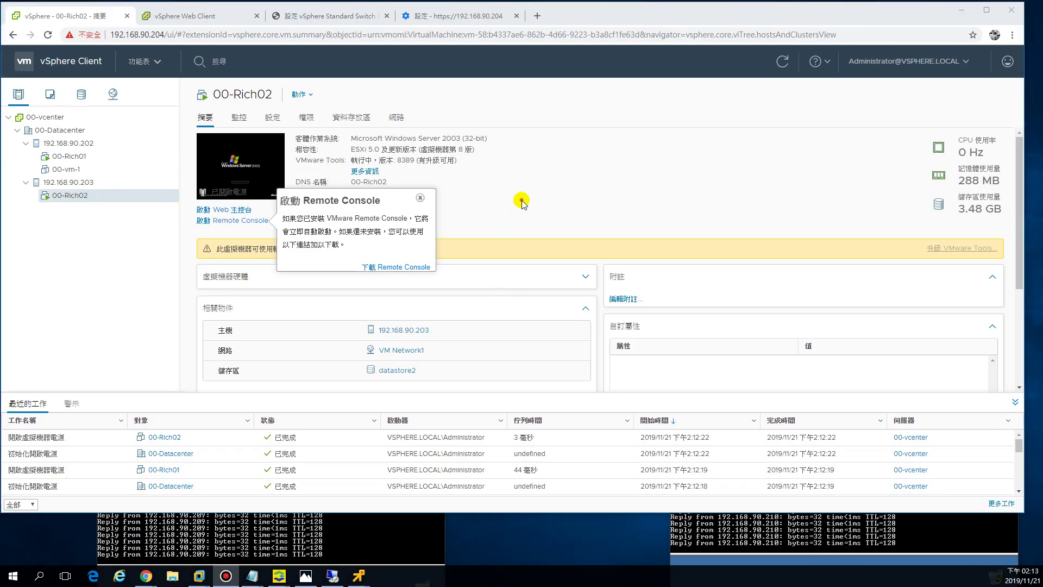
Show the summary of virtual machine 00-Rich01 and arrange the 00-Rich01 and 00-Rich02 remote consoles side by side.
left_click(140, 195)
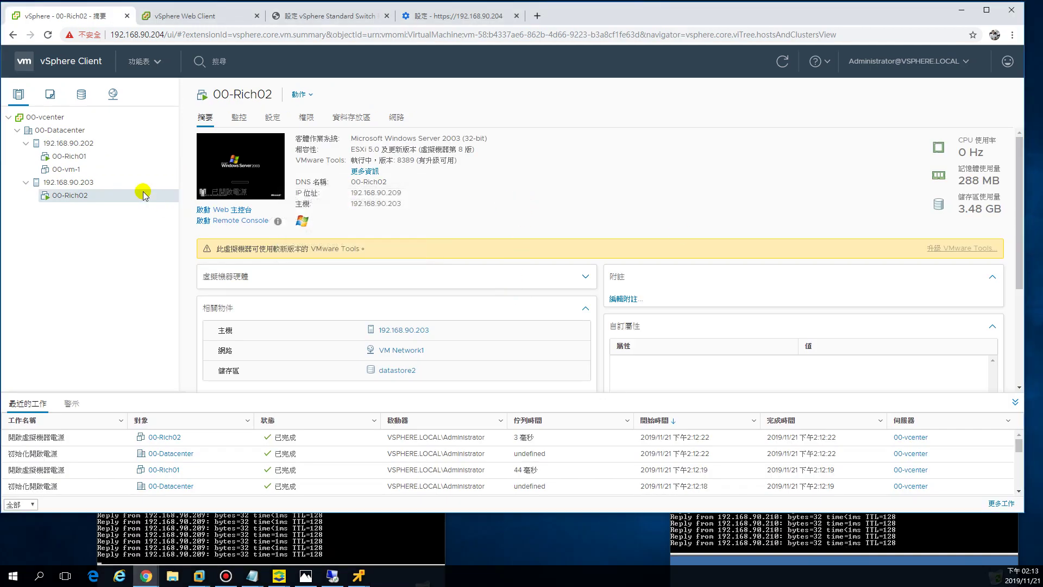
left_click(69, 157)
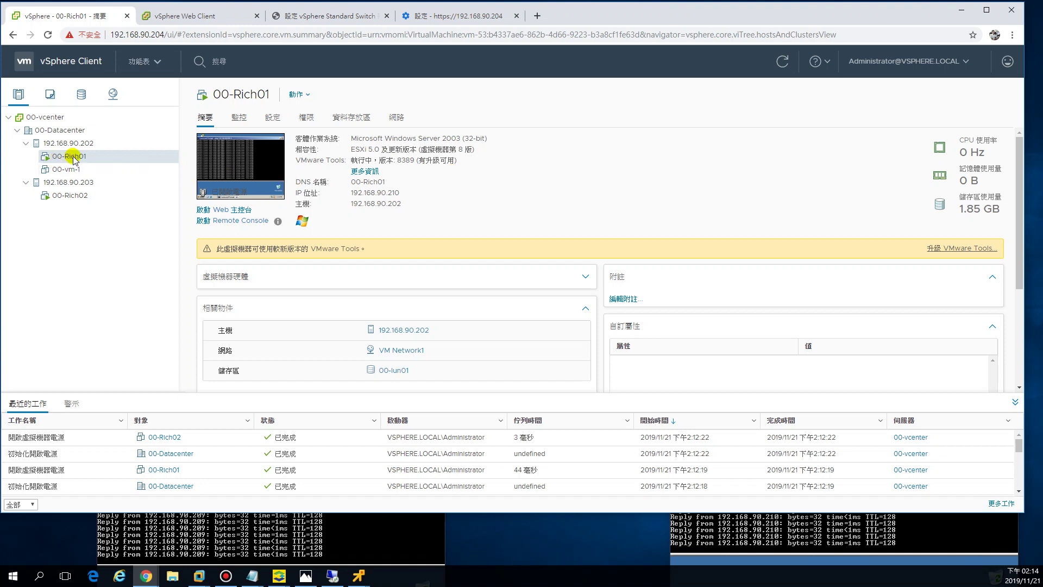
left_click(359, 575)
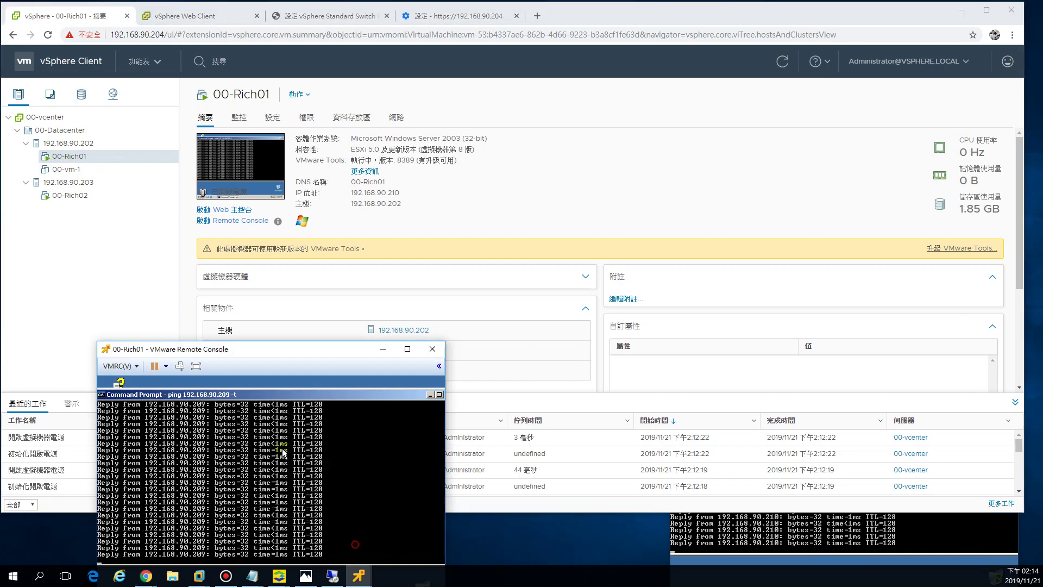
left_click_drag(197, 353, 701, 181)
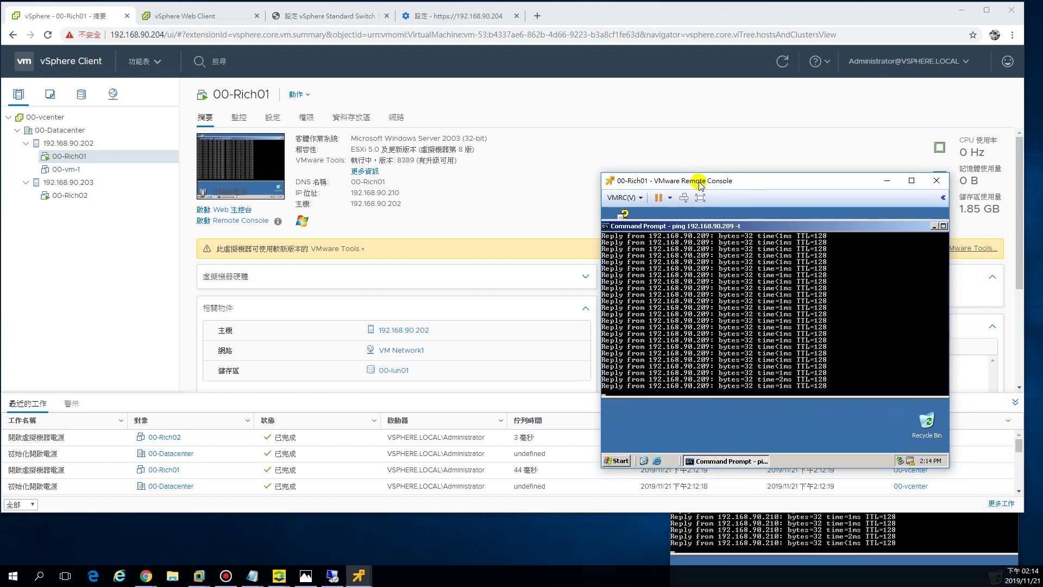
left_click(808, 375)
left_click_drag(809, 338, 193, 346)
left_click_drag(673, 181, 674, 337)
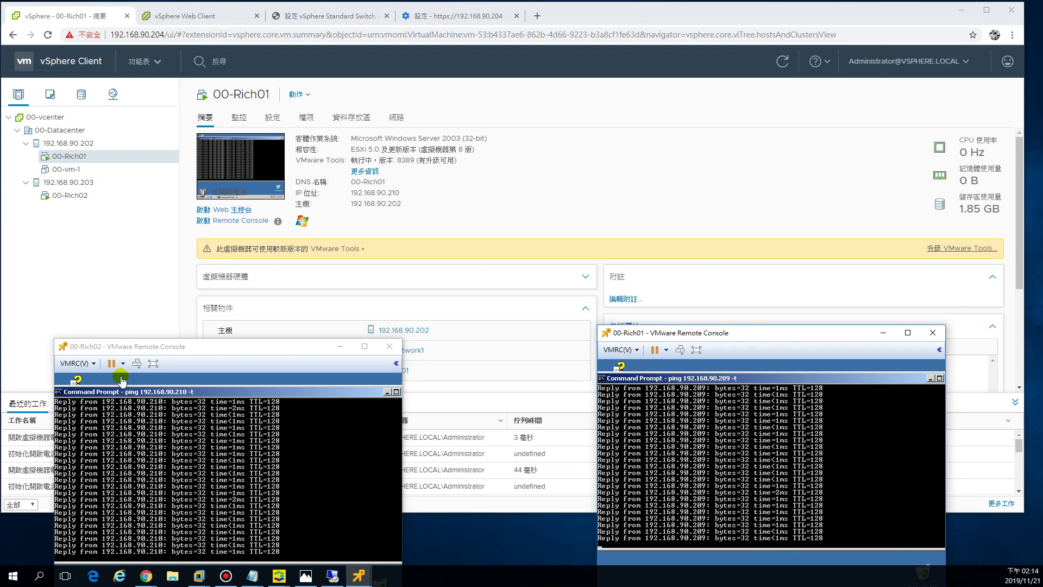
left_click(116, 303)
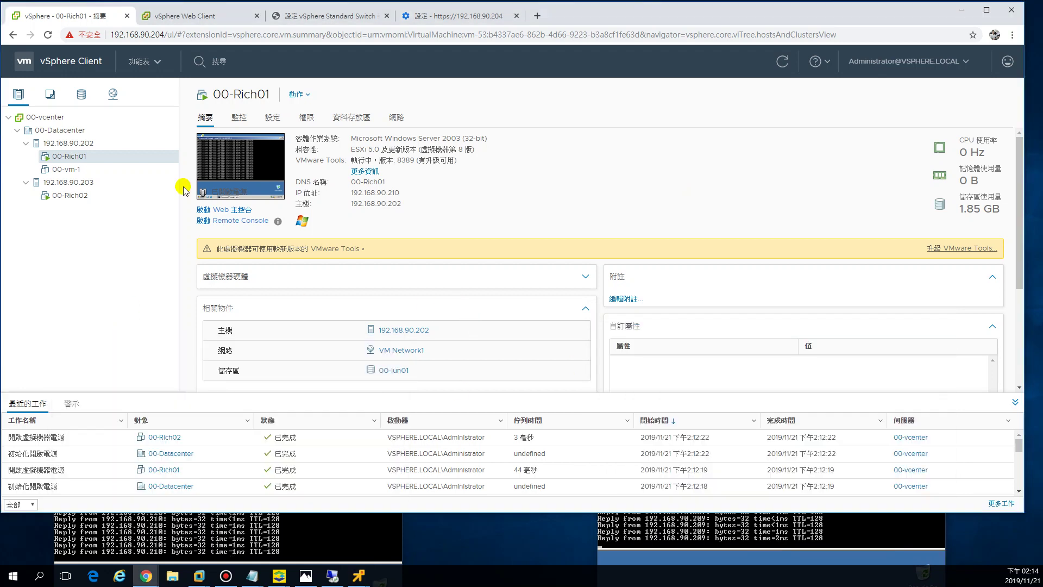
Start migrating virtual machine 00-Rich01, changing only its compute resource, with host 192.168.90.203 as the destination.
right_click(79, 157)
left_click(150, 256)
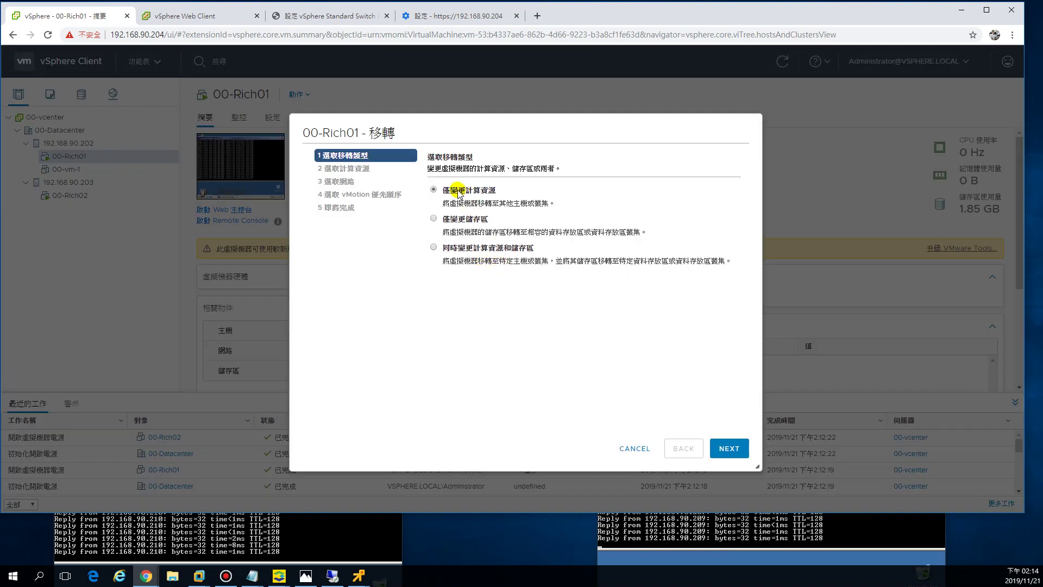
left_click(729, 450)
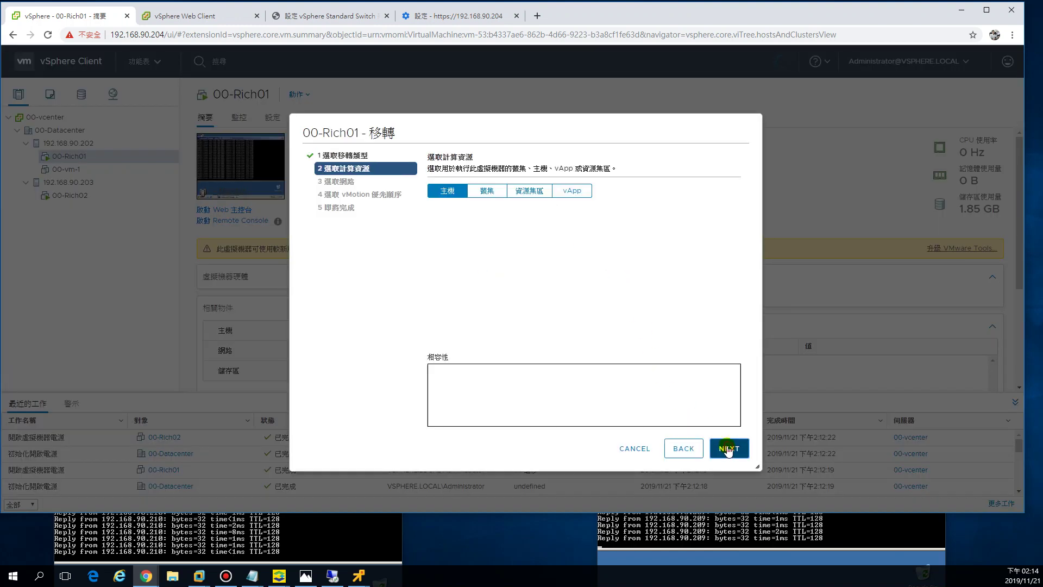
left_click(482, 248)
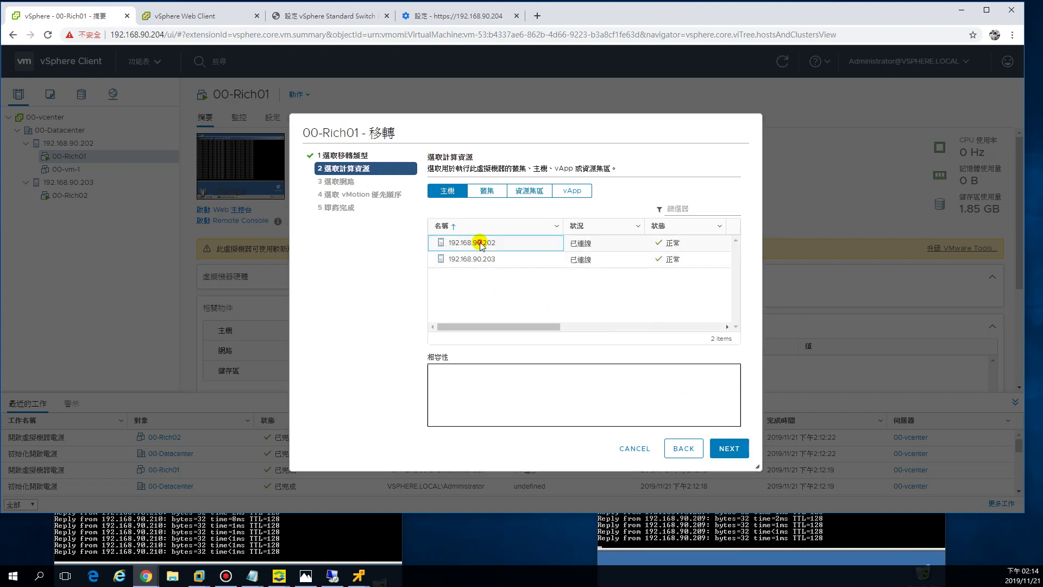
left_click(490, 260)
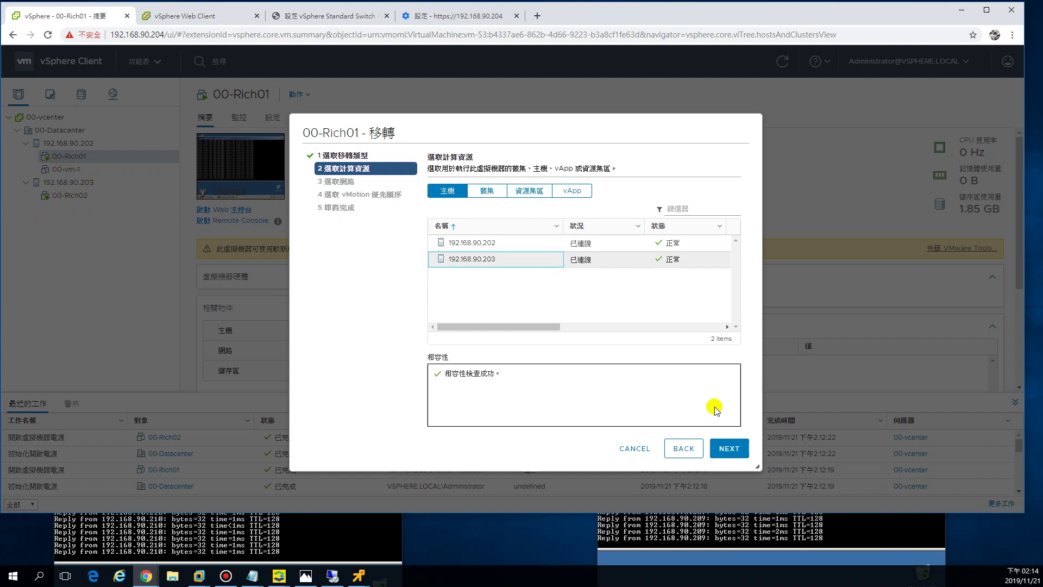
left_click(726, 450)
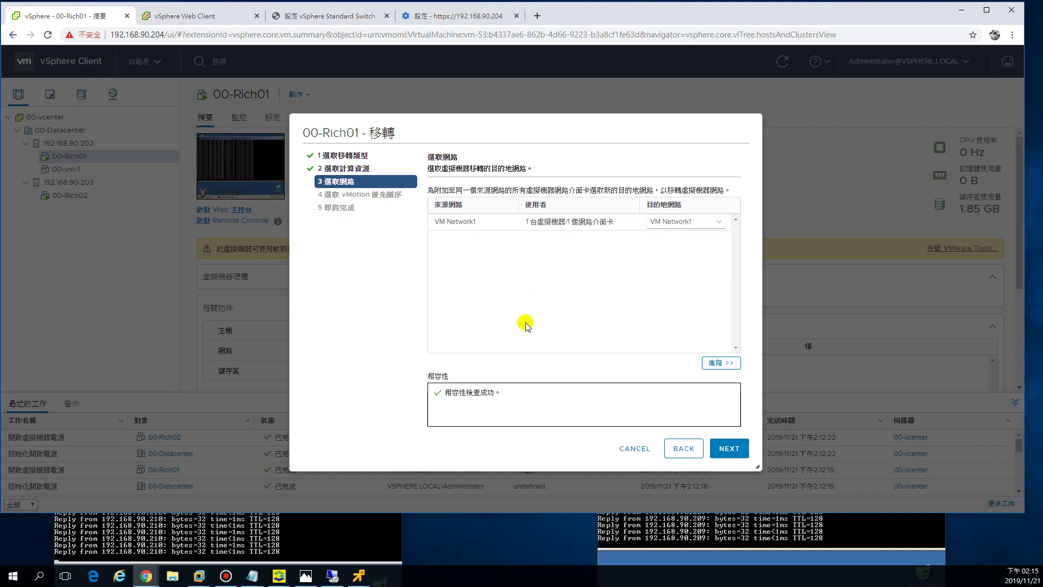
Keep VM Network1 as the destination network and high vMotion priority, and finish the migration setup for 00-Rich01.
left_click(721, 224)
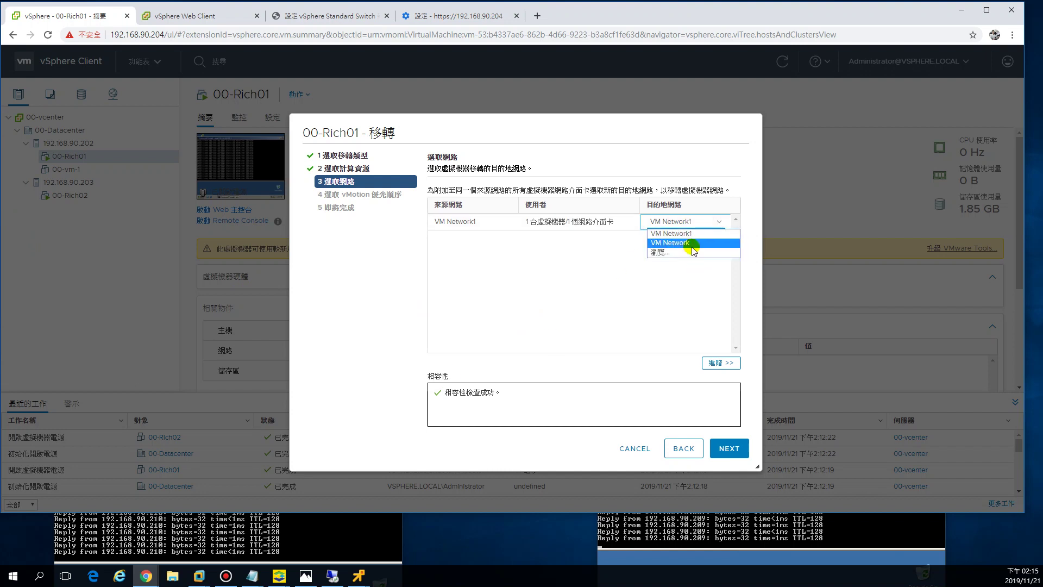
left_click(675, 308)
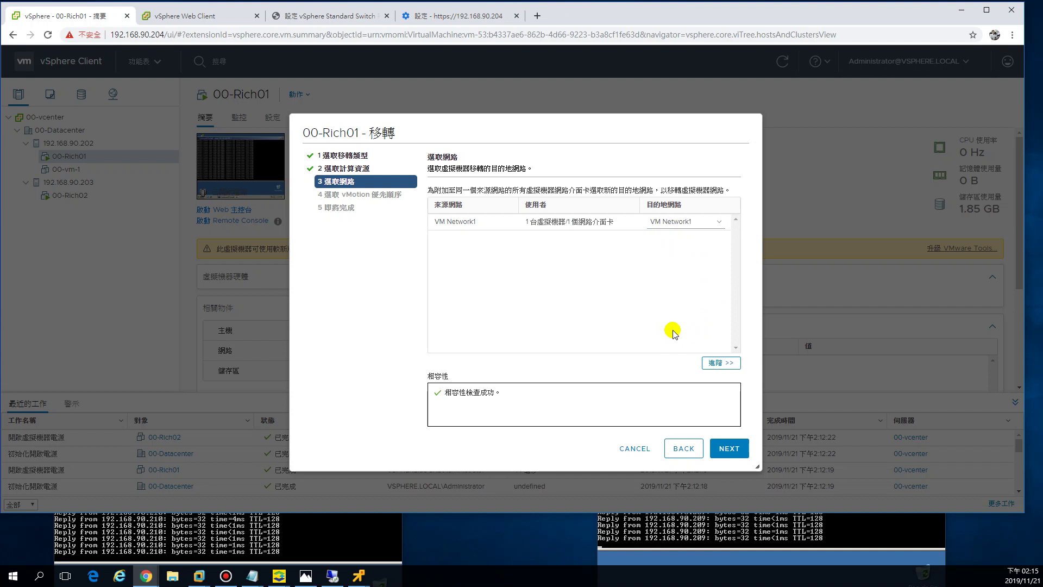
left_click(729, 449)
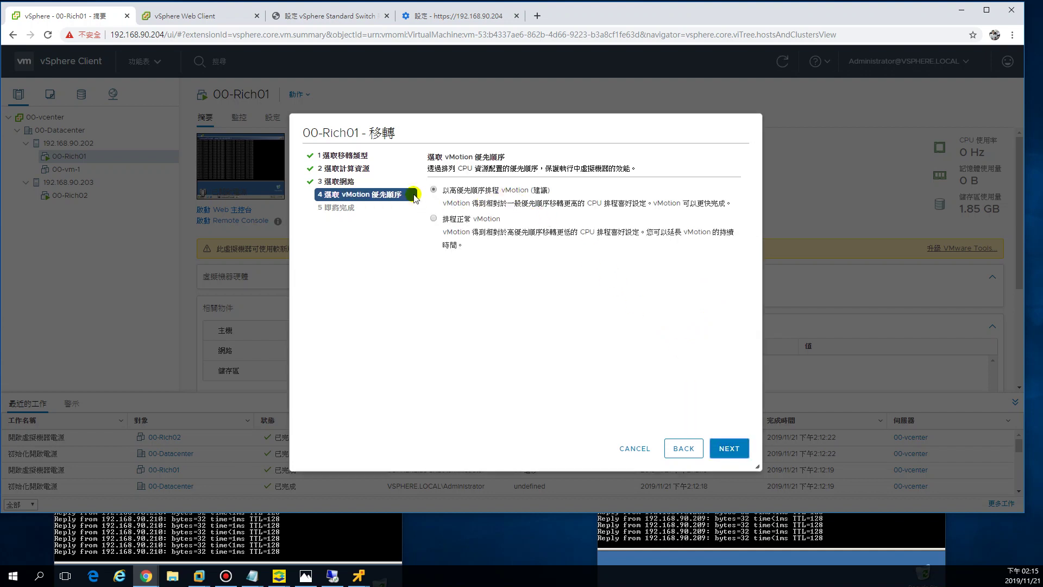
left_click(730, 449)
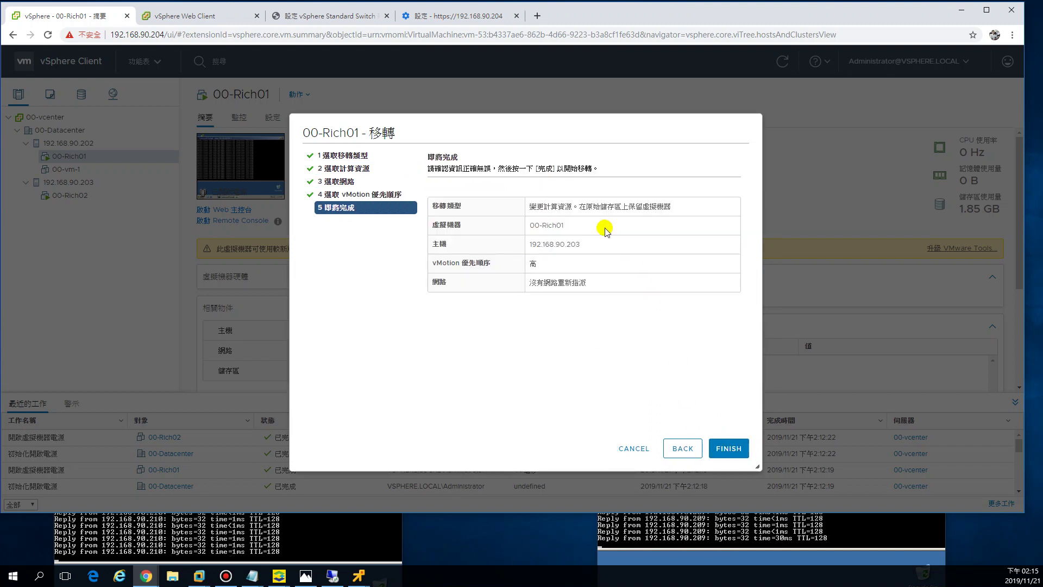
left_click(729, 449)
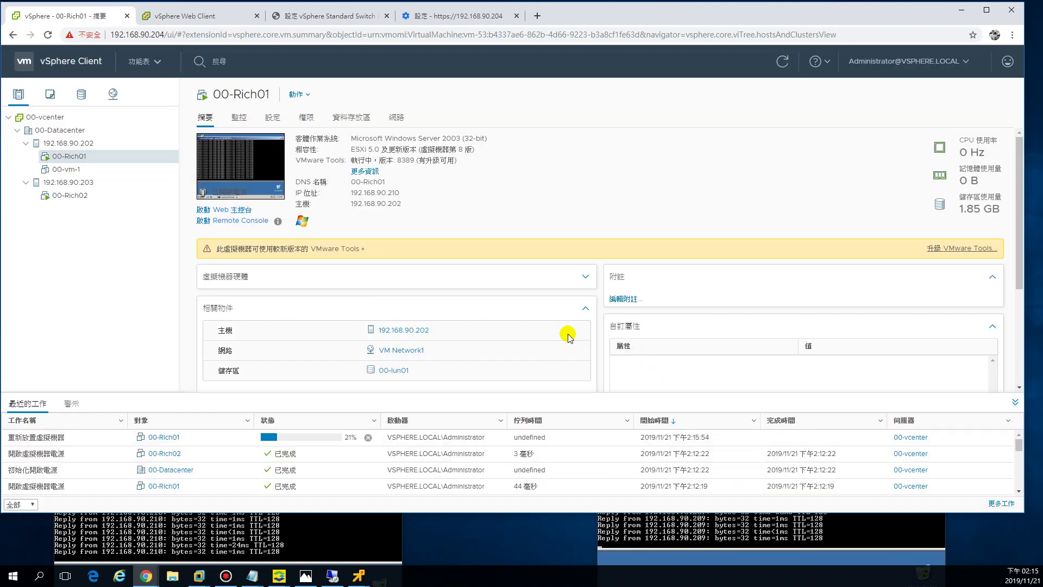
Watch the continuous pings in the 00-Rich01 and 00-Rich02 remote consoles during the migration, moving the 00-Rich02 console clear of the inventory.
left_click(347, 543)
left_click(637, 562)
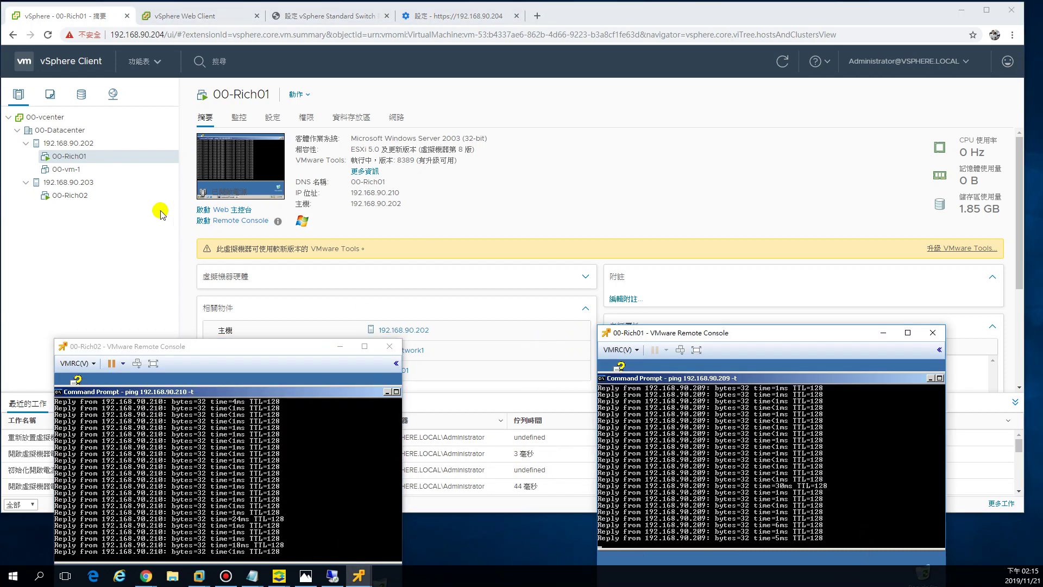
left_click_drag(239, 348, 678, 68)
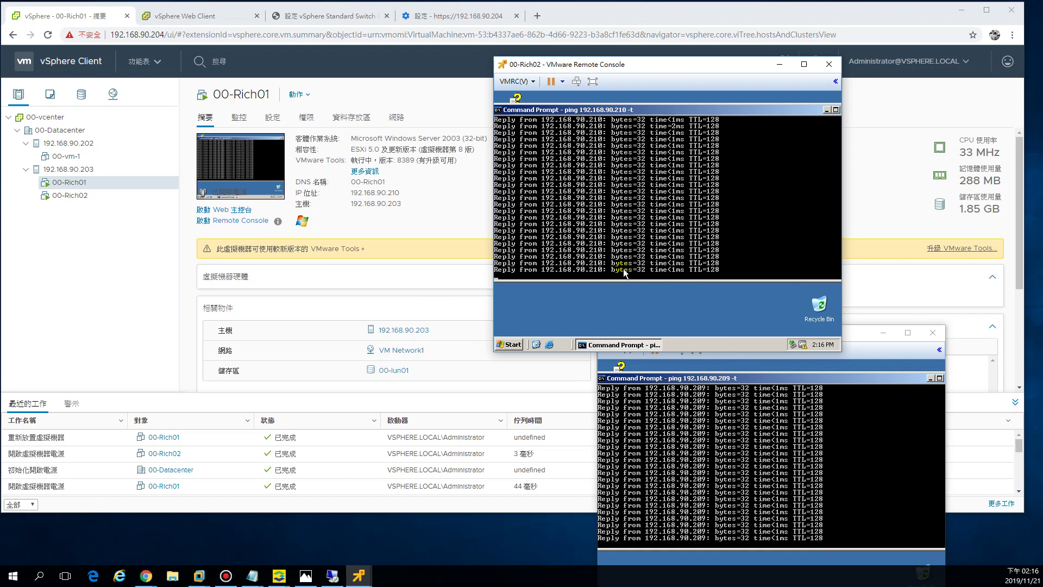
left_click_drag(652, 64, 742, 45)
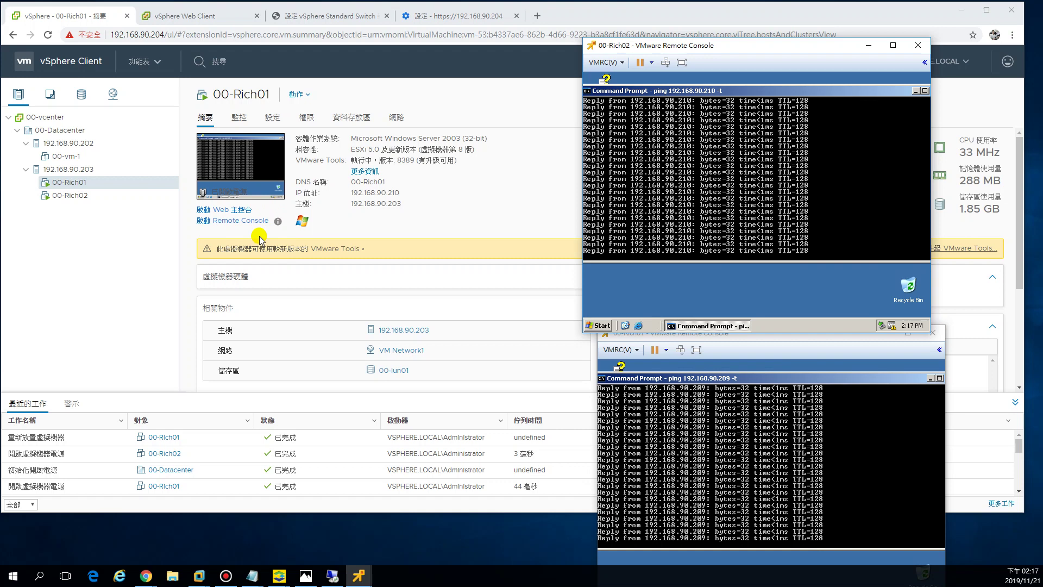
left_click(502, 223)
left_click(763, 557)
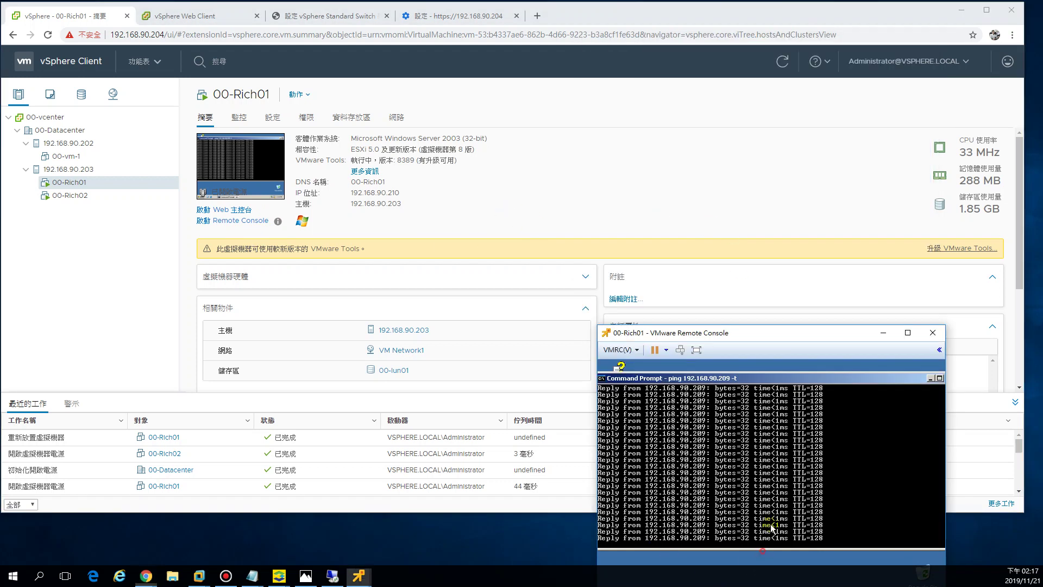